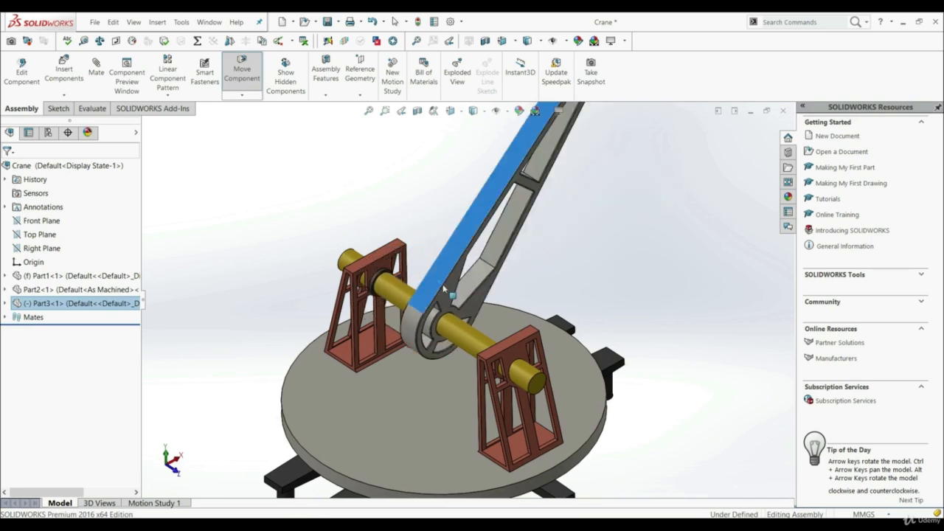
pyautogui.scroll(3, 462, 298)
pyautogui.moveTo(506, 176); pyautogui.dragTo(516, 191)
pyautogui.moveTo(628, 271); pyautogui.dragTo(440, 366, button='middle')
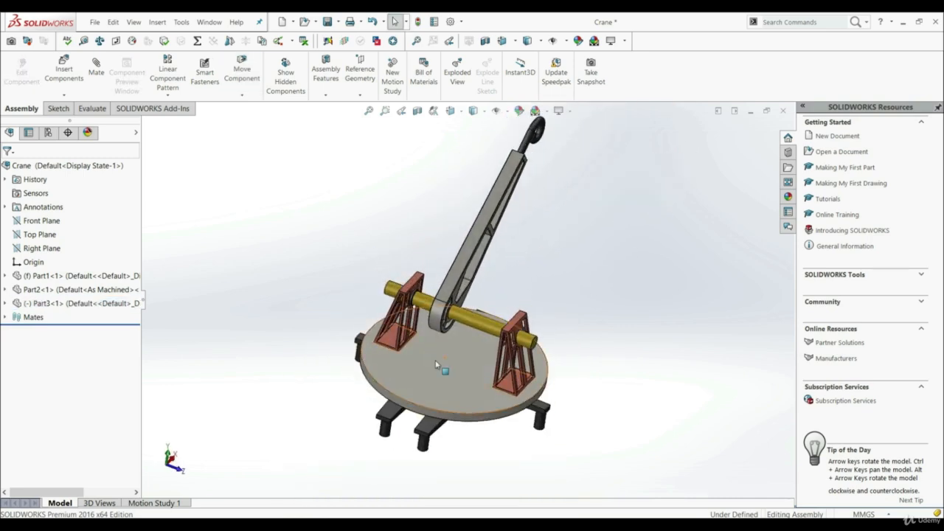
pyautogui.scroll(-4, 460, 306)
pyautogui.scroll(2, 461, 304)
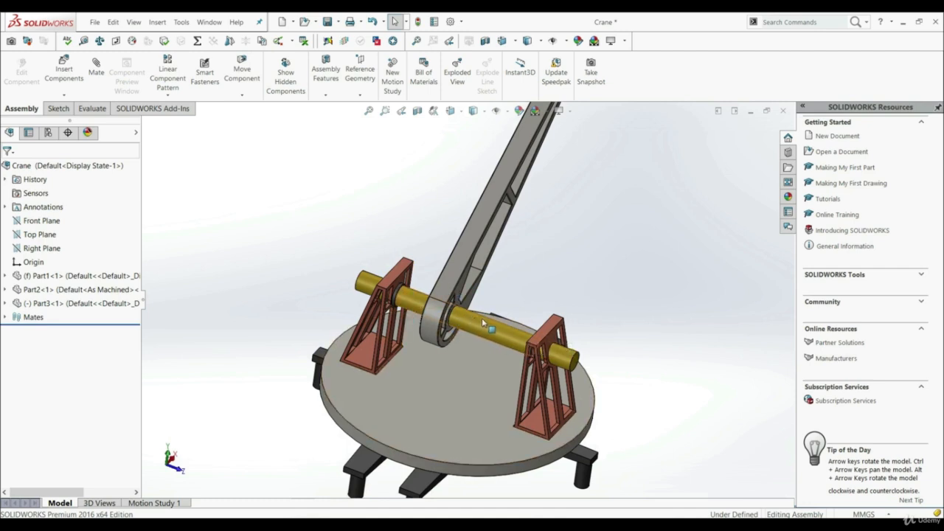
pyautogui.click(483, 322)
pyautogui.click(666, 366)
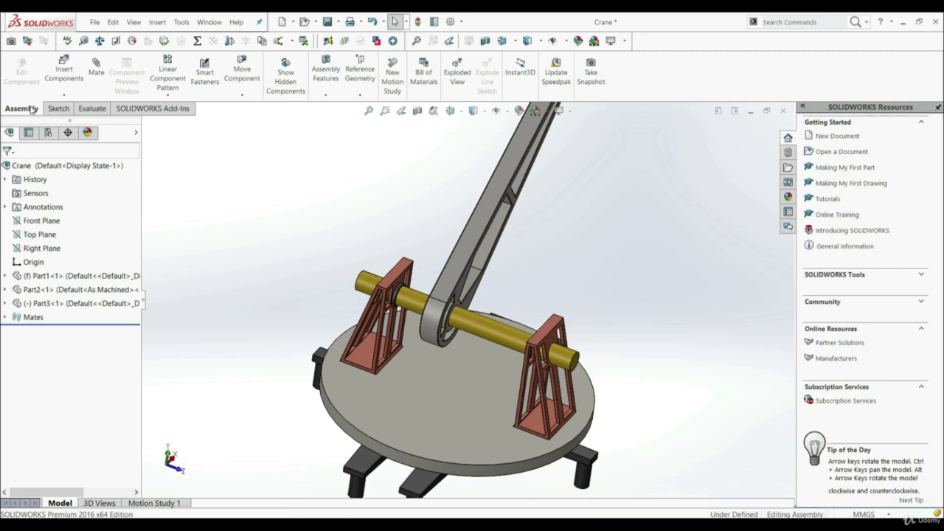
# Start a new advanced mate of the Width type.
pyautogui.click(97, 70)
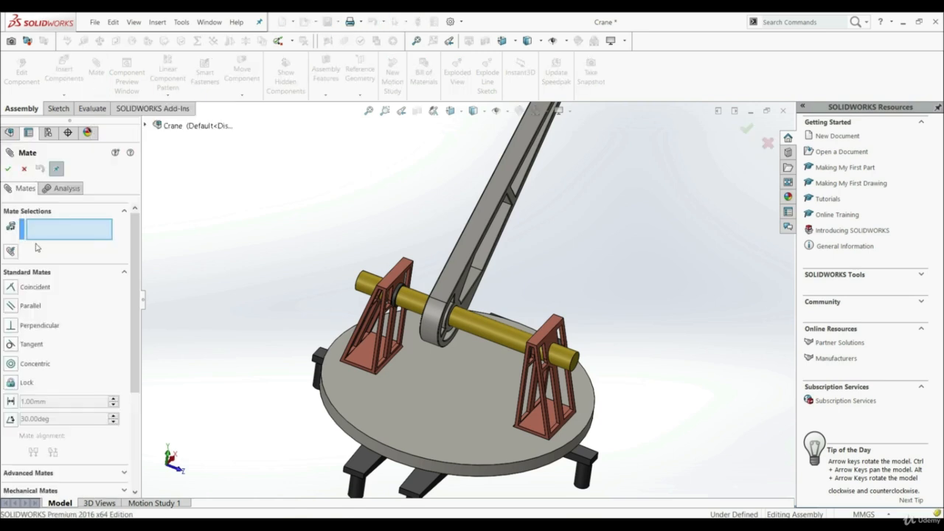
pyautogui.click(124, 273)
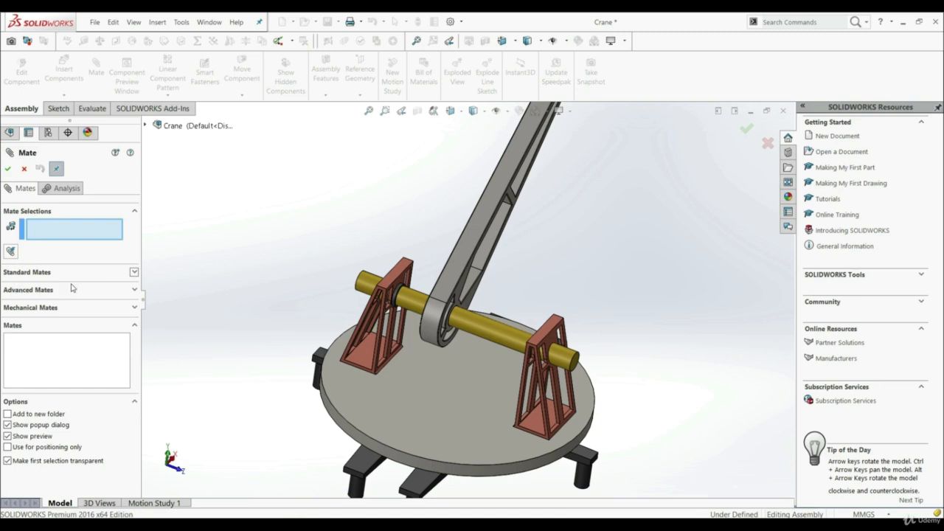
pyautogui.click(134, 291)
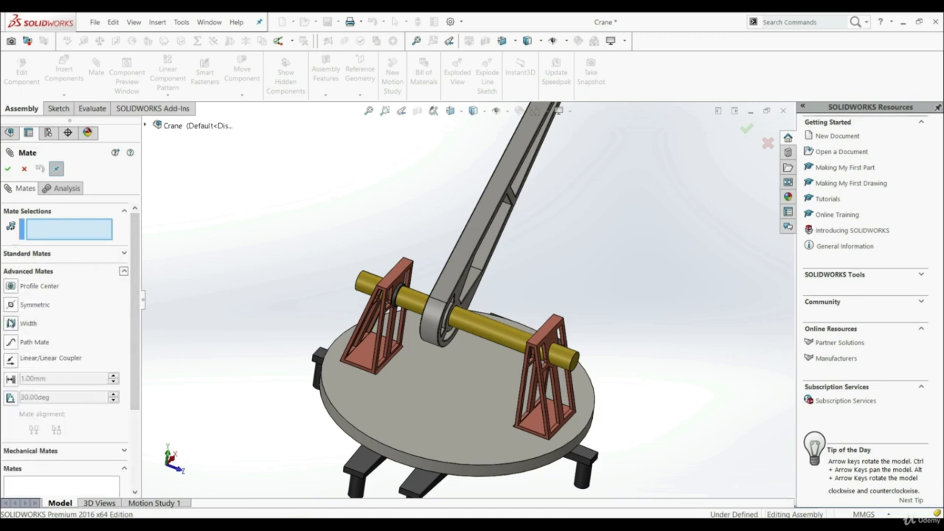
pyautogui.click(11, 323)
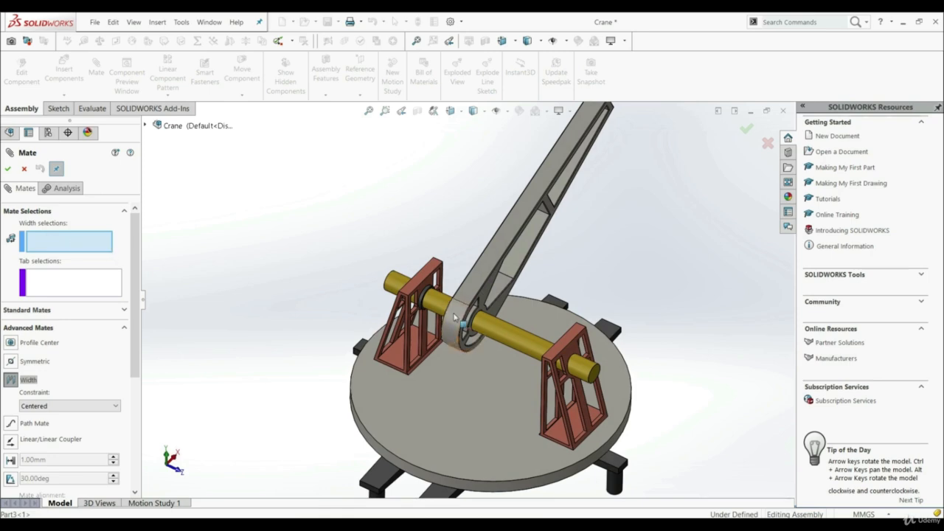
# Select the inner faces of the two red supports as the width references of the mate.
pyautogui.scroll(-6, 454, 315)
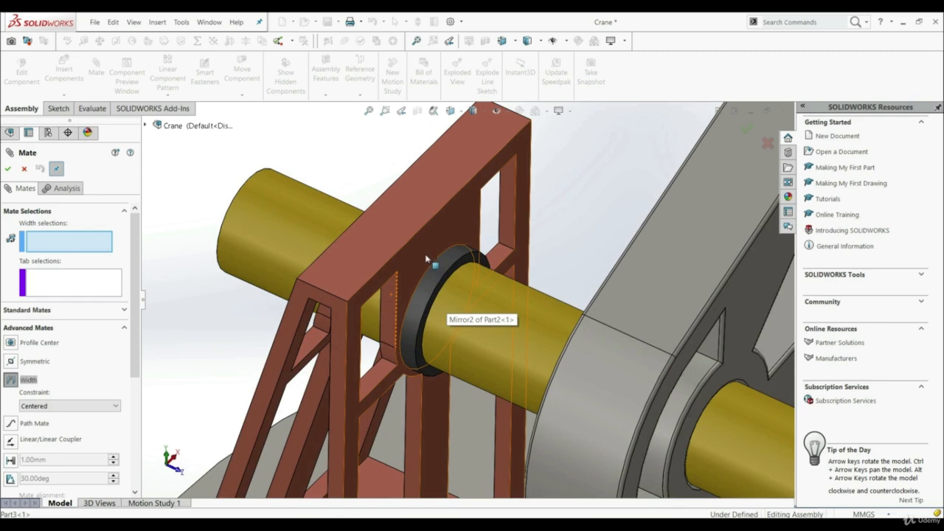
pyautogui.scroll(6, 426, 258)
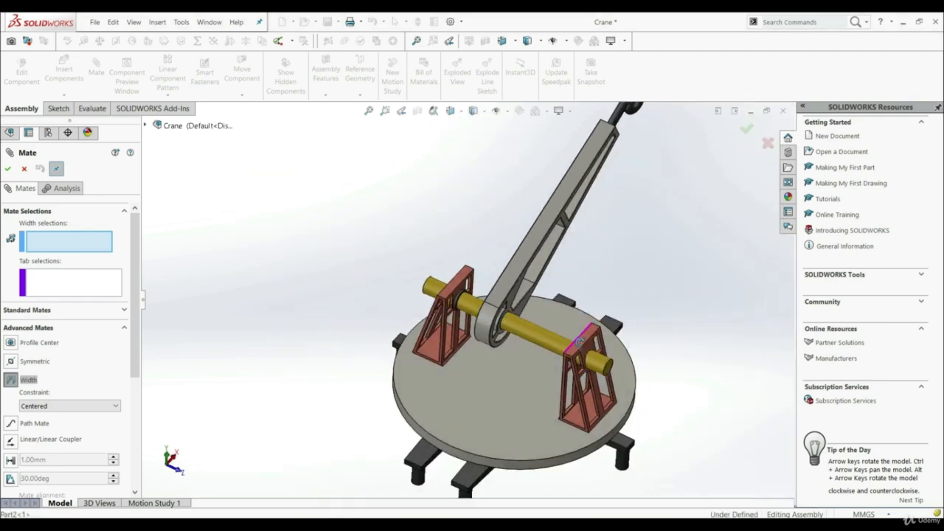
pyautogui.moveTo(580, 340); pyautogui.dragTo(622, 393, button='middle')
pyautogui.scroll(-6, 561, 347)
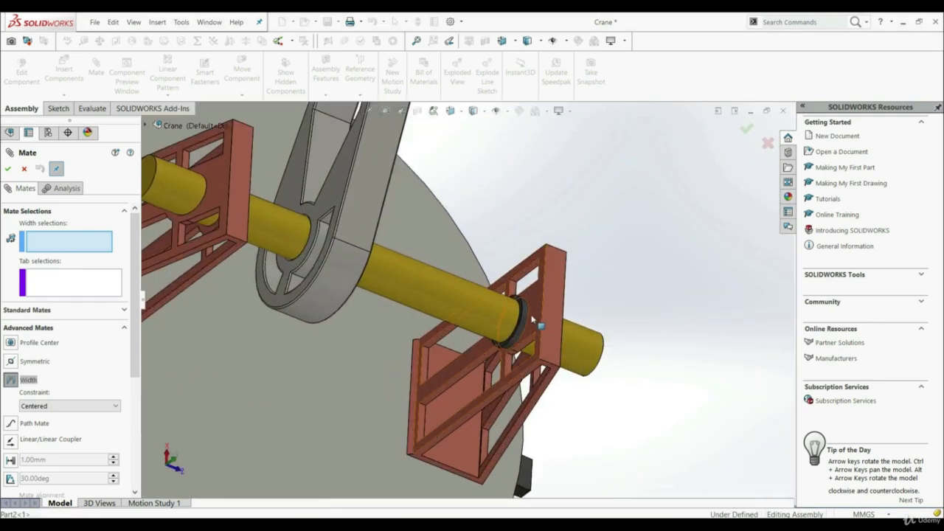
pyautogui.scroll(-8, 534, 320)
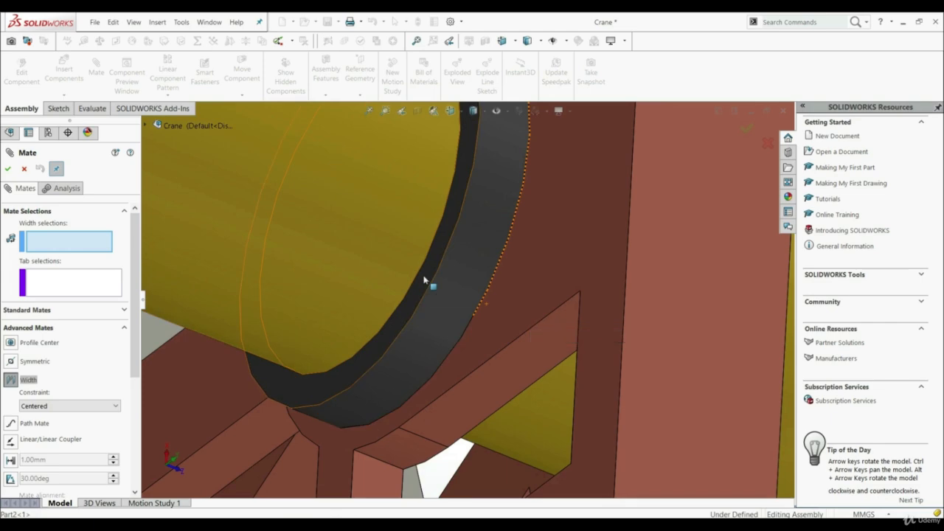
pyautogui.scroll(6, 424, 280)
pyautogui.moveTo(506, 316); pyautogui.dragTo(477, 309, button='middle')
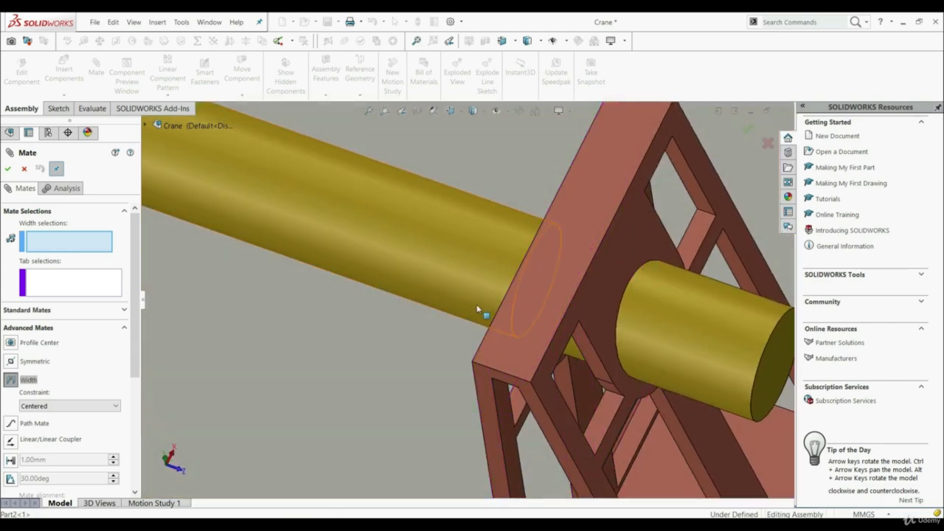
pyautogui.scroll(6, 477, 310)
pyautogui.scroll(-6, 526, 324)
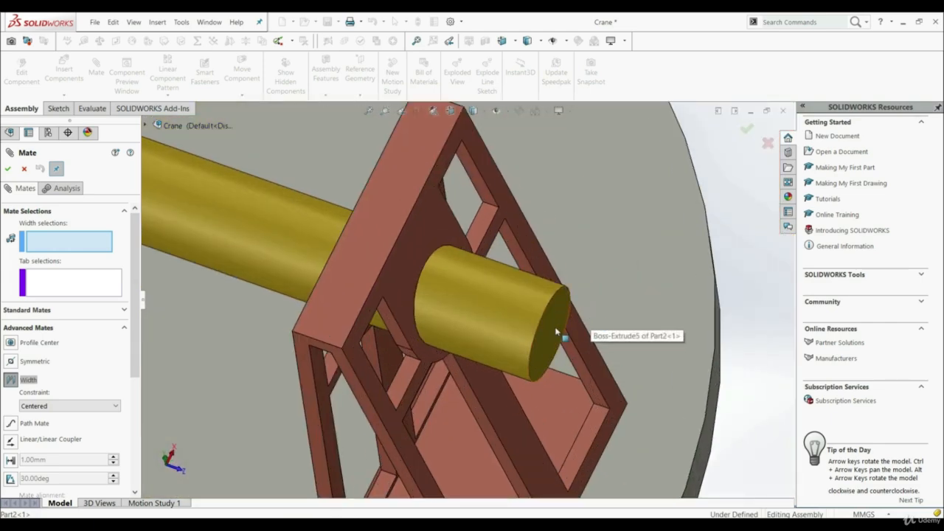
pyautogui.scroll(6, 556, 332)
pyautogui.scroll(-8, 421, 288)
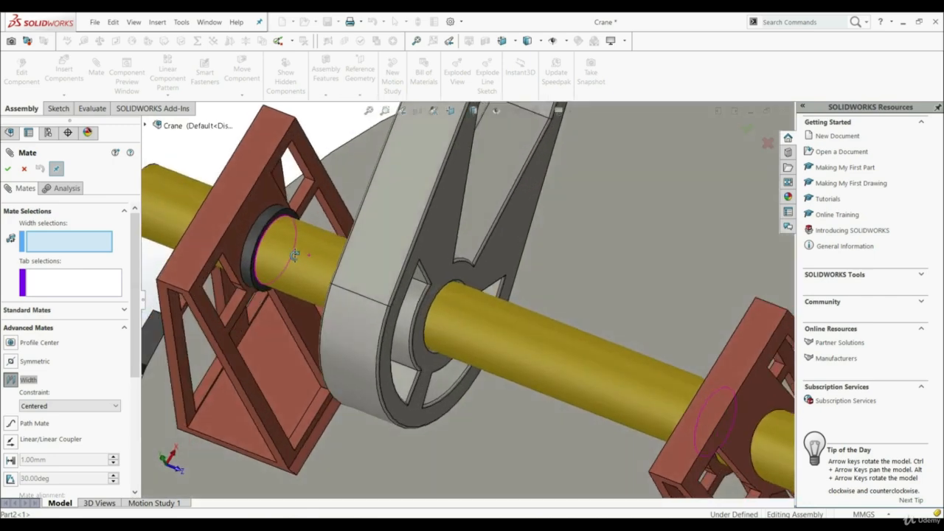
pyautogui.click(243, 241)
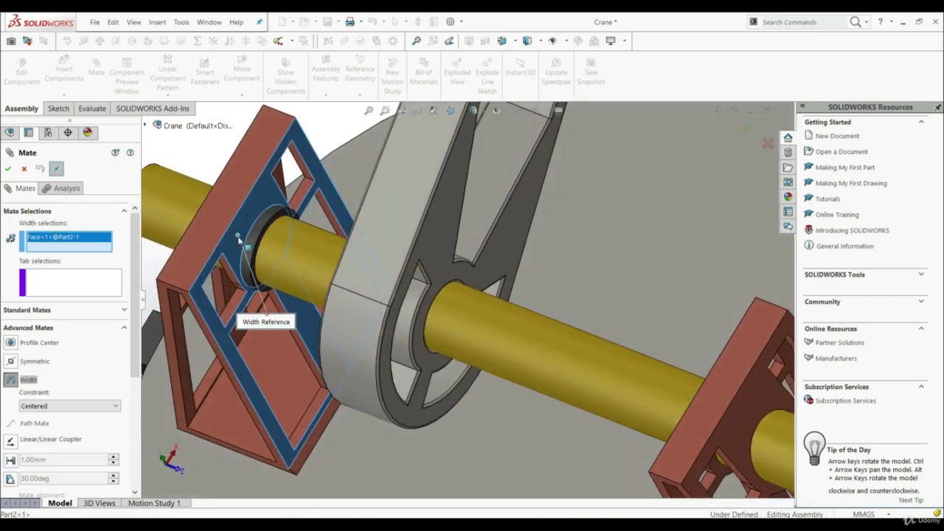
pyautogui.scroll(5, 423, 323)
pyautogui.moveTo(473, 317); pyautogui.dragTo(525, 329, button='middle')
pyautogui.scroll(-5, 520, 335)
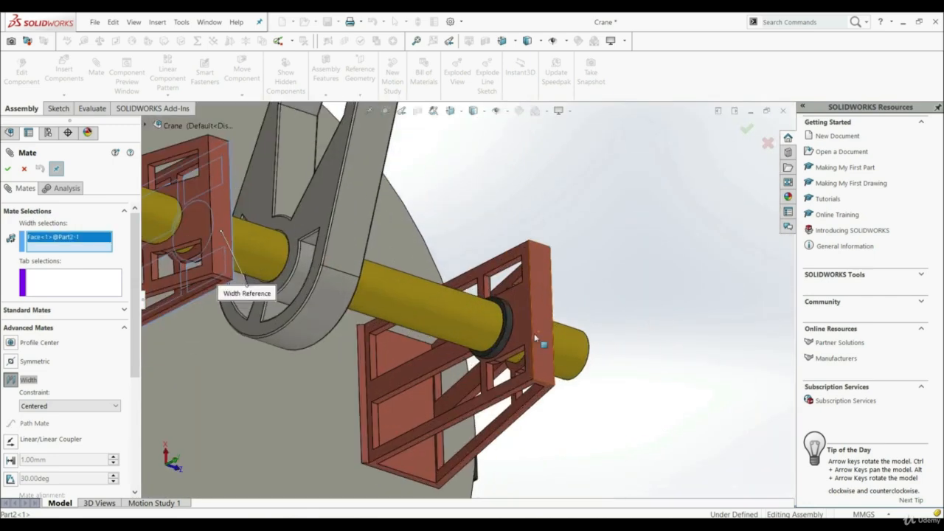
pyautogui.click(520, 335)
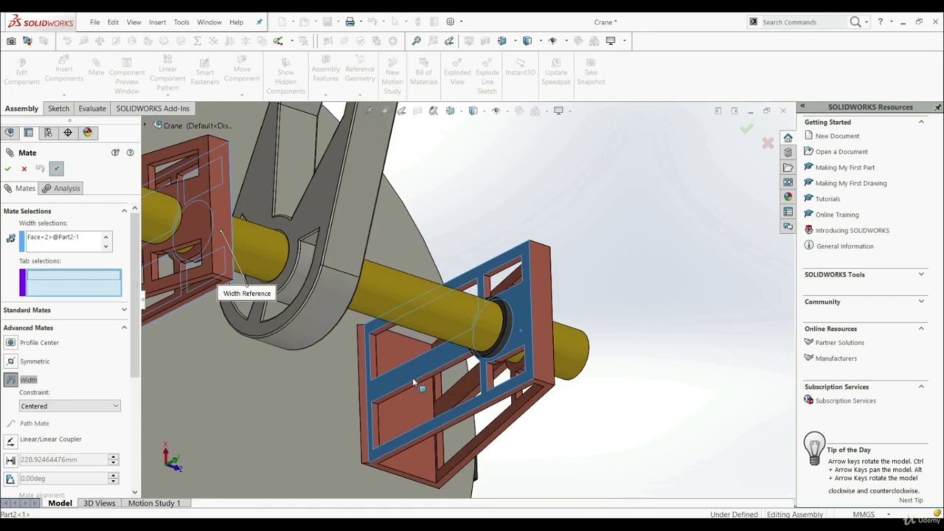
# Use the crane arm's two opposite side faces as the tab references and accept the centered Width mate.
pyautogui.scroll(5, 415, 377)
pyautogui.moveTo(415, 377); pyautogui.dragTo(400, 292, button='middle')
pyautogui.scroll(-3, 384, 283)
pyautogui.click(411, 294)
pyautogui.scroll(5, 411, 294)
pyautogui.scroll(-3, 399, 291)
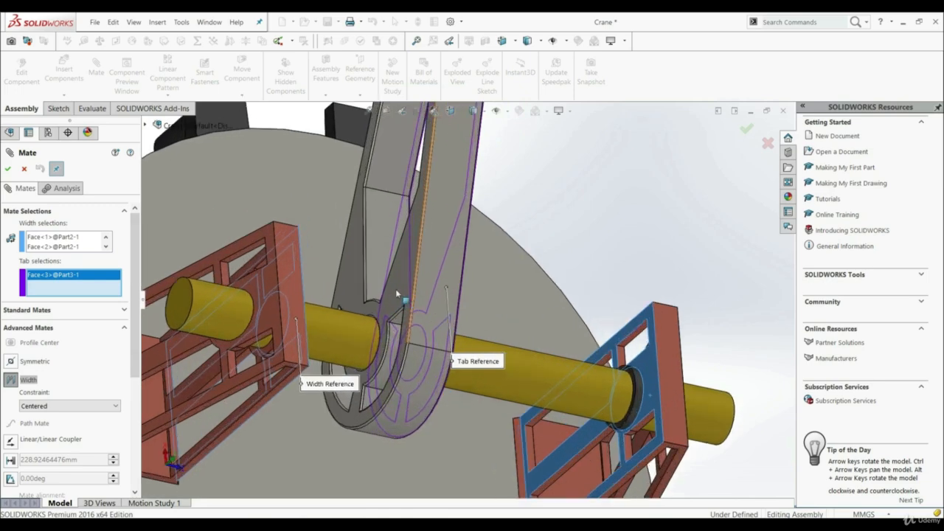
pyautogui.click(396, 289)
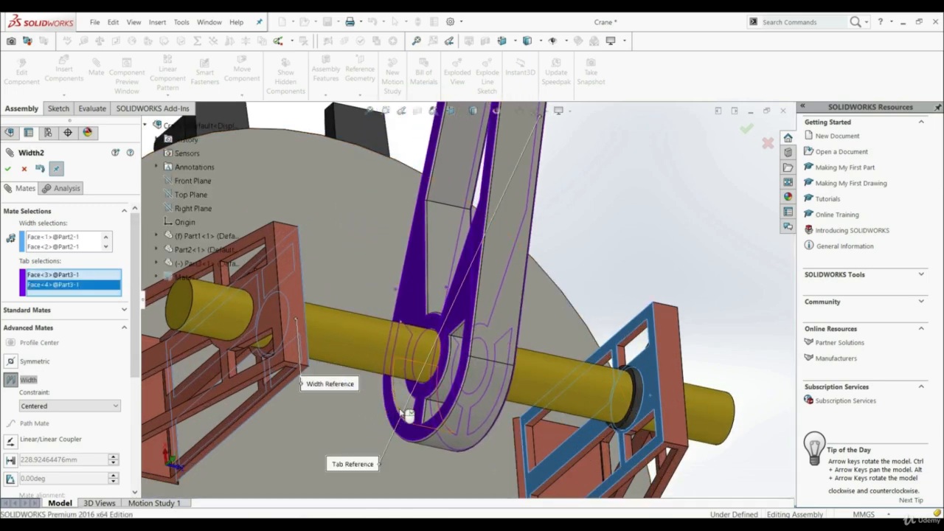
pyautogui.scroll(3, 435, 415)
pyautogui.moveTo(449, 417); pyautogui.dragTo(385, 384, button='middle')
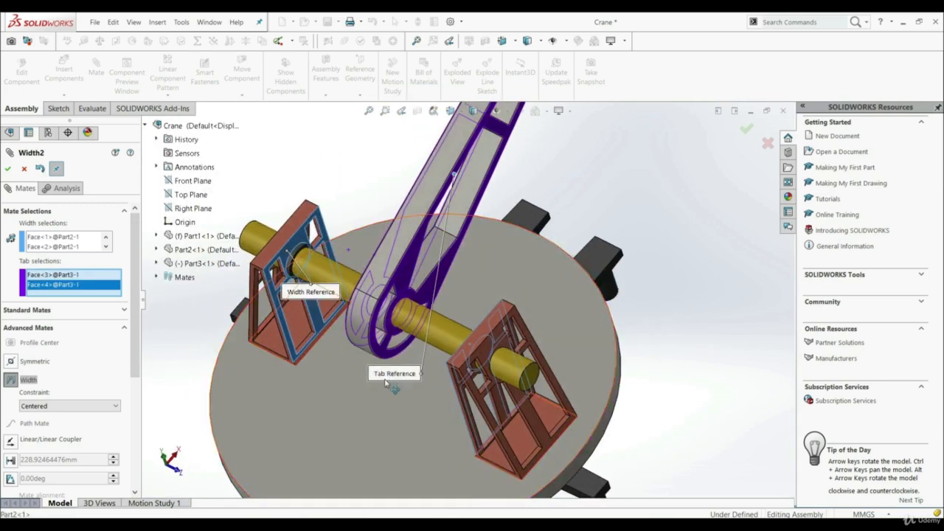
pyautogui.scroll(3, 385, 382)
pyautogui.scroll(-4, 418, 325)
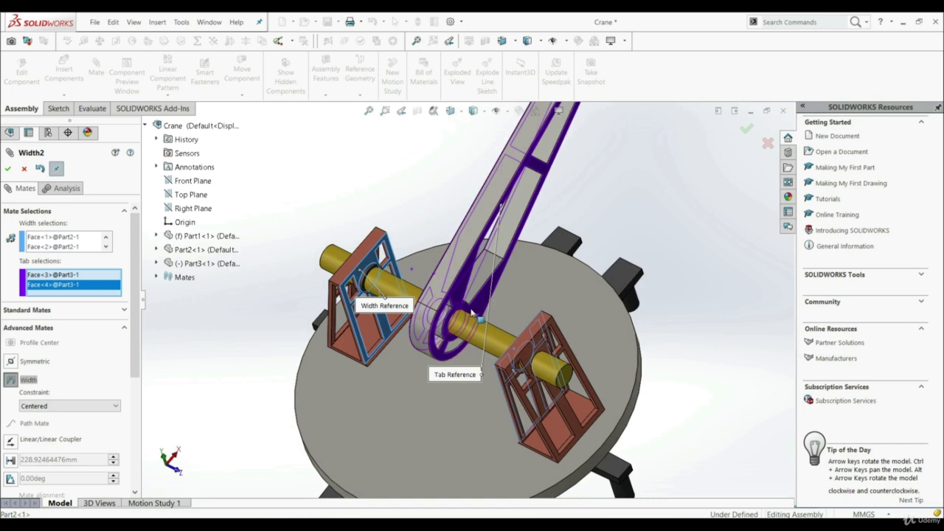
pyautogui.click(9, 169)
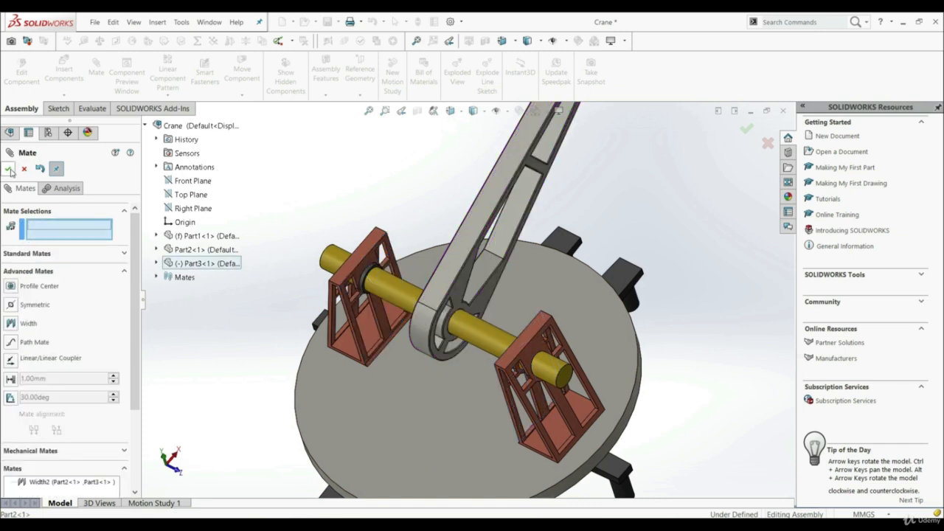
pyautogui.click(9, 169)
pyautogui.scroll(3, 476, 257)
pyautogui.moveTo(476, 257); pyautogui.dragTo(483, 225)
pyautogui.moveTo(550, 338); pyautogui.dragTo(503, 334, button='middle')
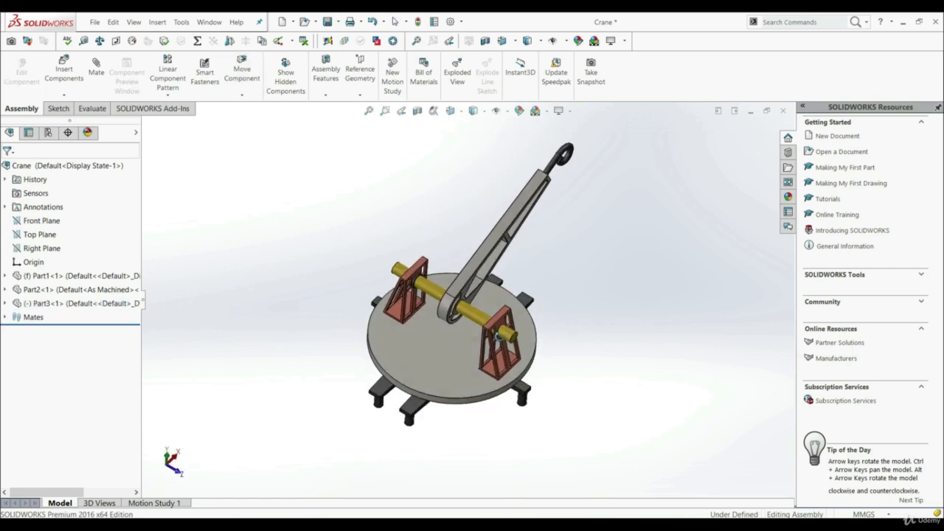
pyautogui.scroll(-2, 452, 323)
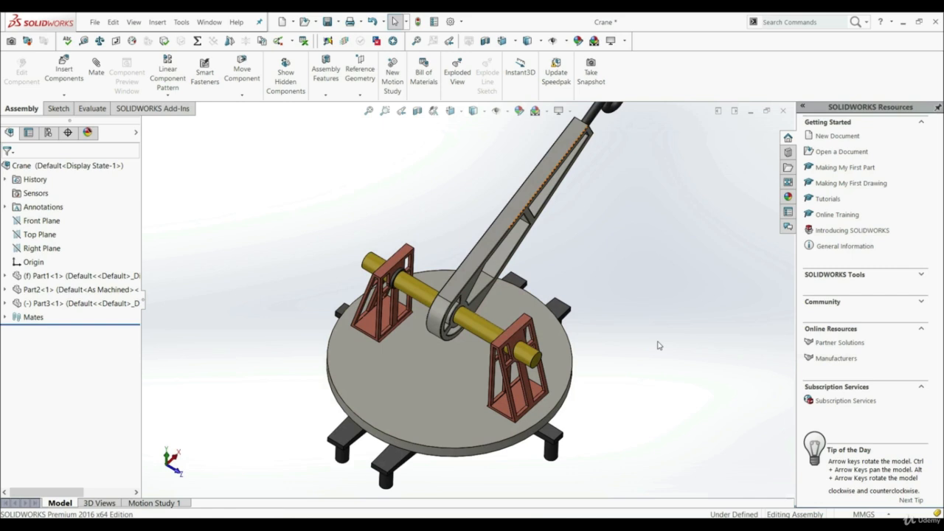
# Edit the Width2 mate between the supports and the arm and set its constraint to Free.
pyautogui.click(5, 318)
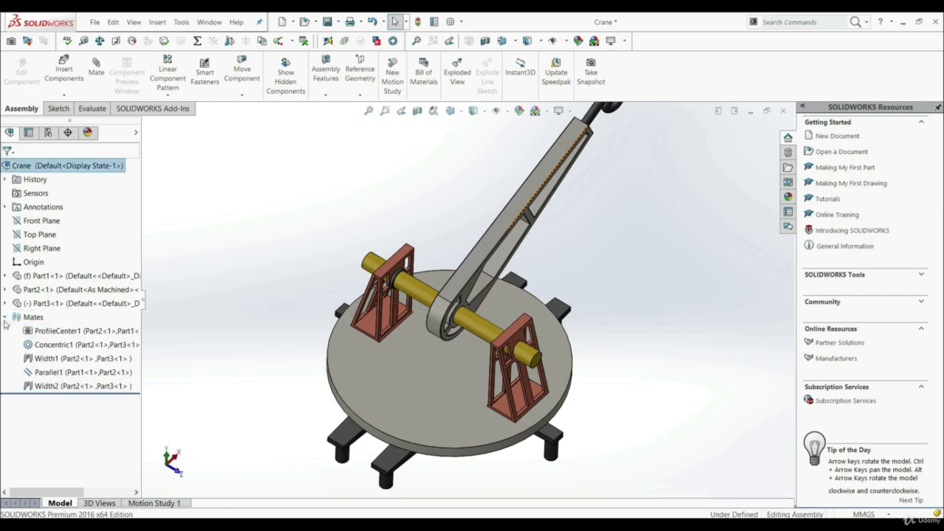
pyautogui.rightClick(46, 385)
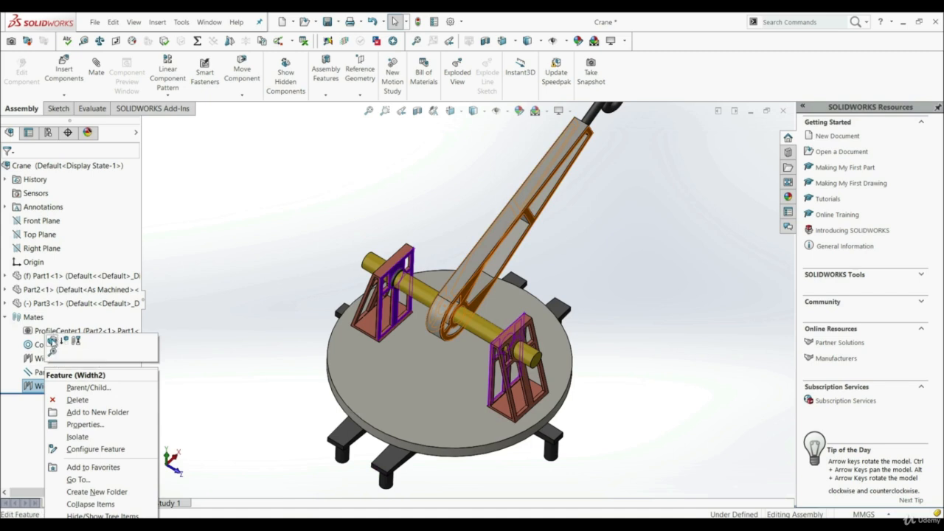
pyautogui.click(52, 342)
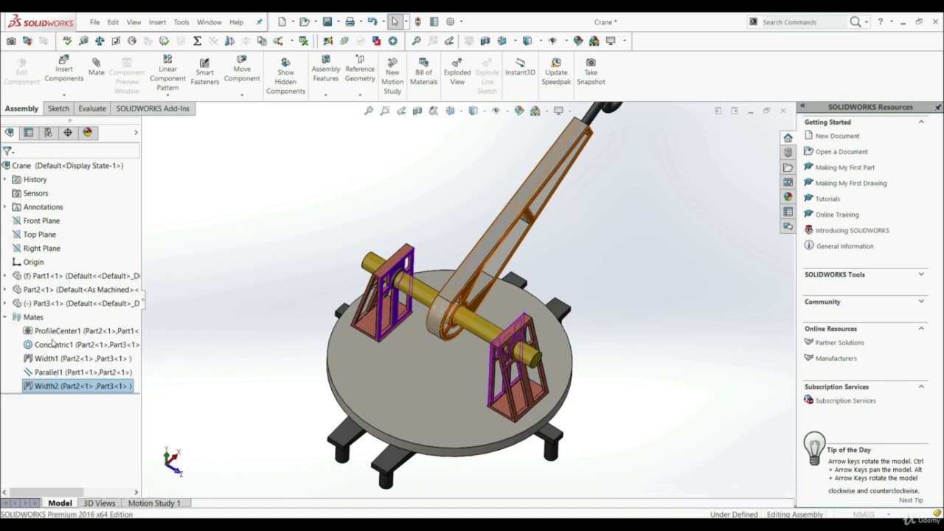
pyautogui.moveTo(133, 289); pyautogui.dragTo(136, 324)
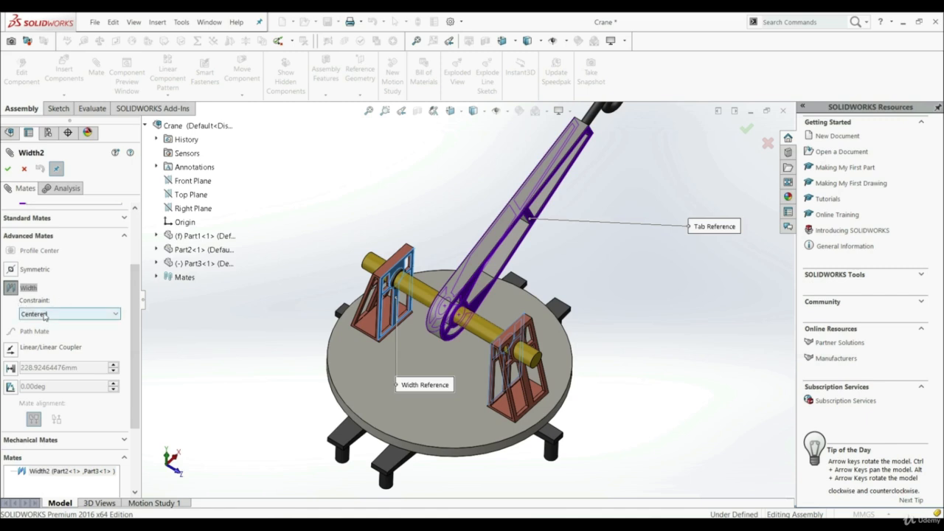
pyautogui.scroll(-2, 409, 310)
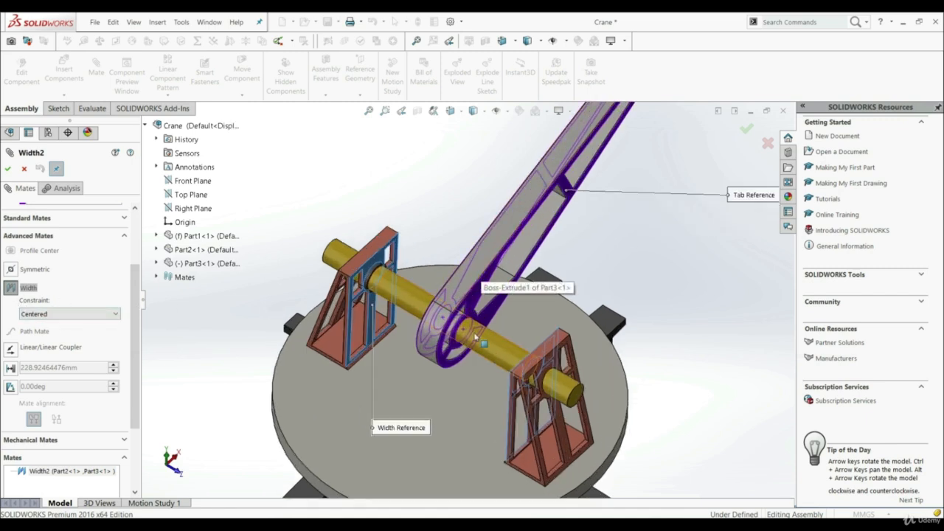
pyautogui.moveTo(387, 304); pyautogui.dragTo(531, 352, button='middle')
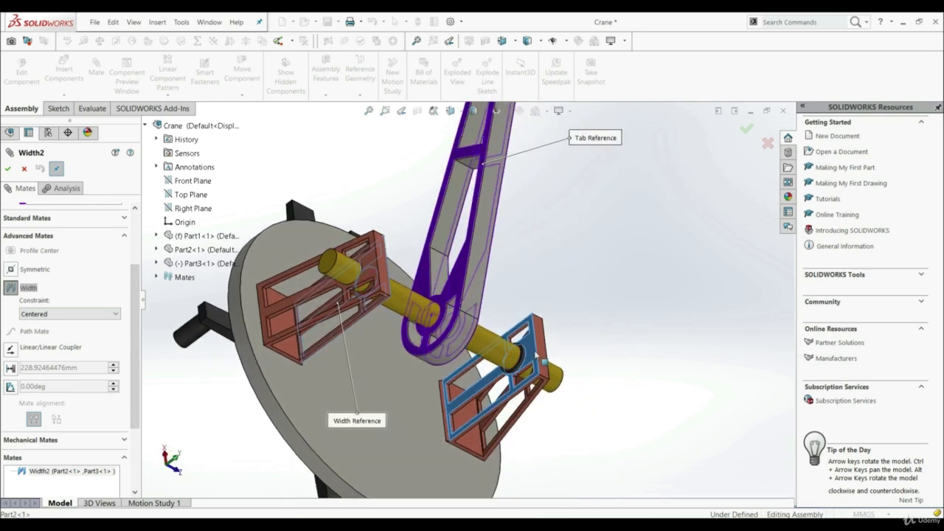
pyautogui.moveTo(588, 369); pyautogui.dragTo(443, 313, button='middle')
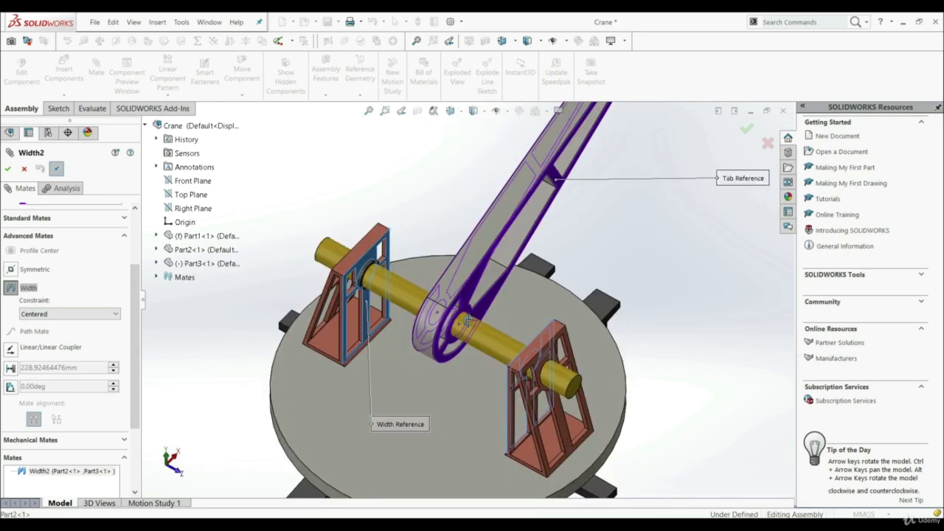
pyautogui.click(94, 315)
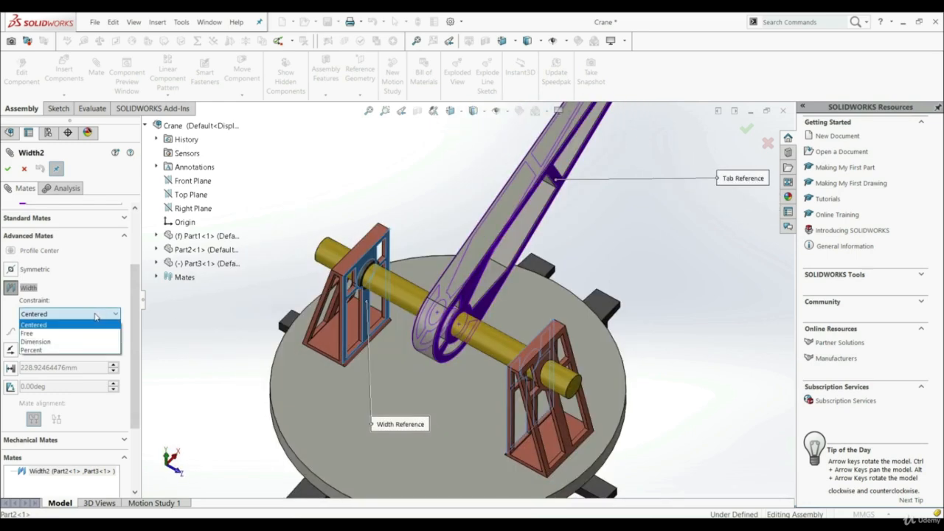
pyautogui.click(59, 334)
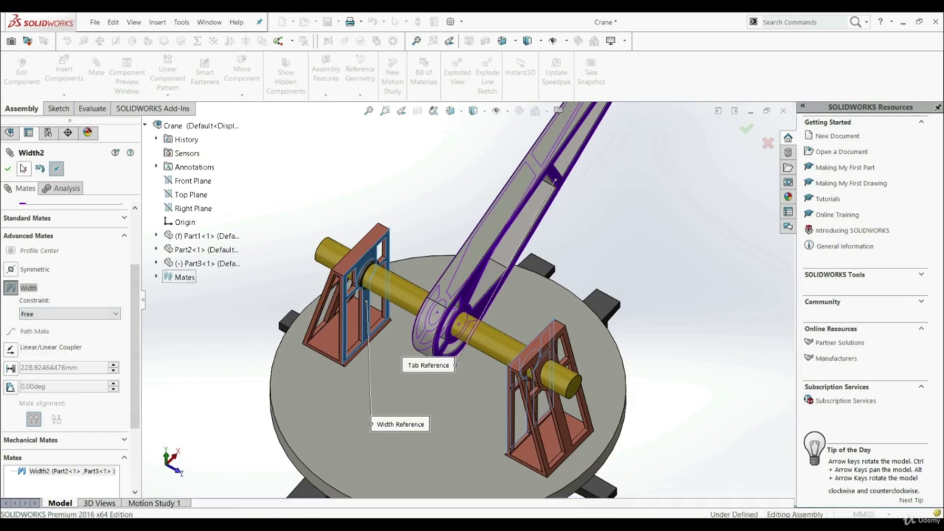
pyautogui.click(11, 172)
# Leave the mate editing and slide the crane arm along the yellow shaft up to the front red support.
pyautogui.scroll(2, 455, 251)
pyautogui.scroll(-1, 455, 252)
pyautogui.press('Escape')
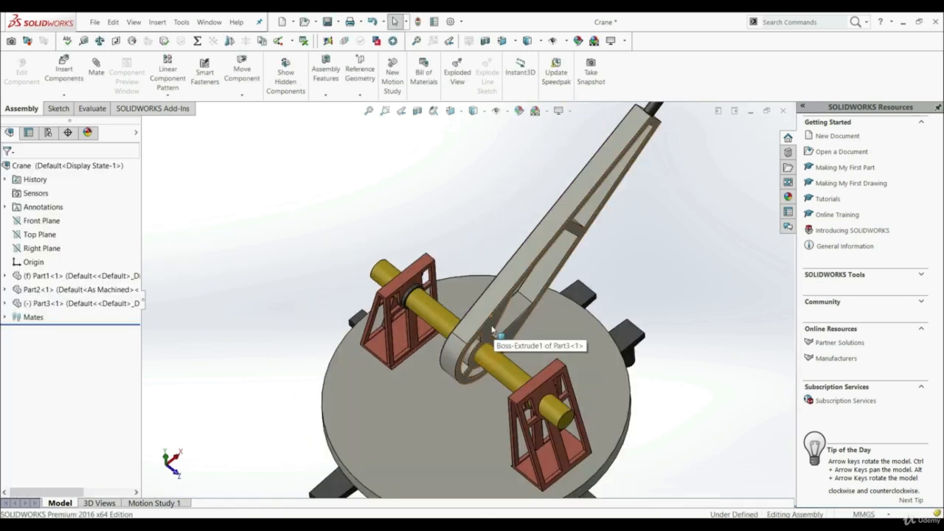
pyautogui.moveTo(492, 329); pyautogui.dragTo(455, 322)
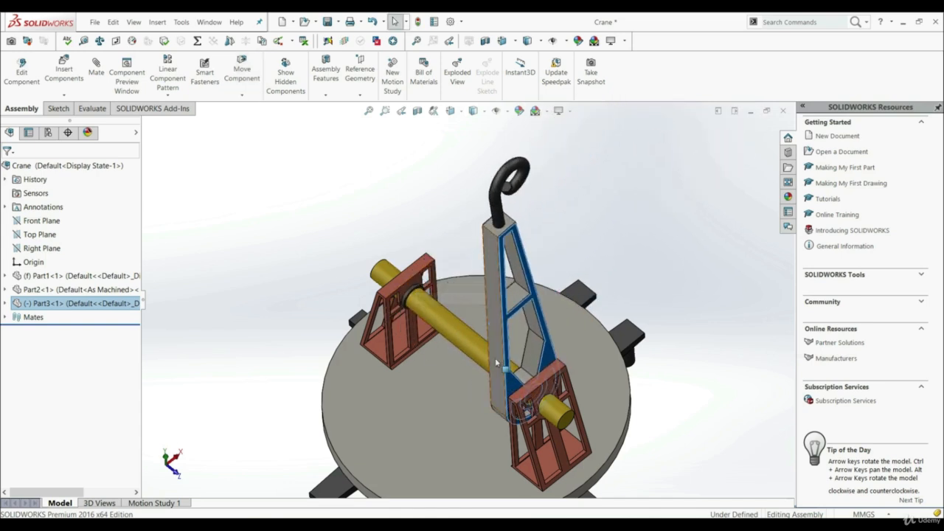
# Slide the crane arm along the yellow shaft to the rear red support and back toward the middle.
pyautogui.moveTo(507, 358); pyautogui.dragTo(384, 299)
pyautogui.moveTo(383, 299); pyautogui.dragTo(399, 291, button='middle')
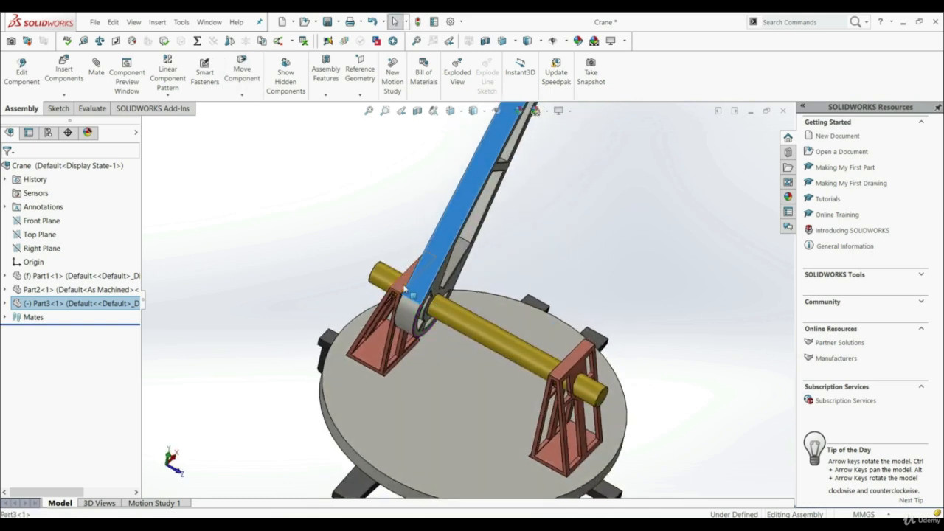
pyautogui.moveTo(399, 292); pyautogui.dragTo(479, 317)
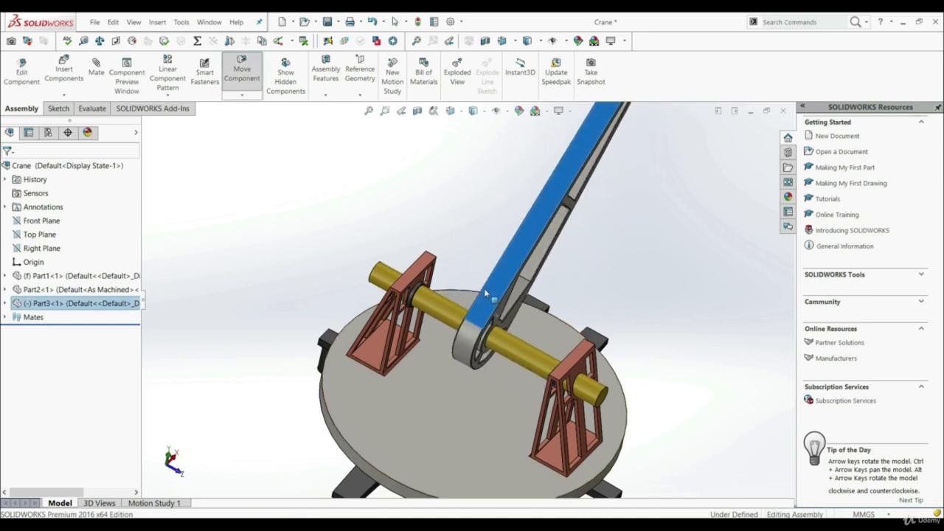
# Reopen the Width2 mate for editing and change its constraint to Dimension.
pyautogui.click(6, 317)
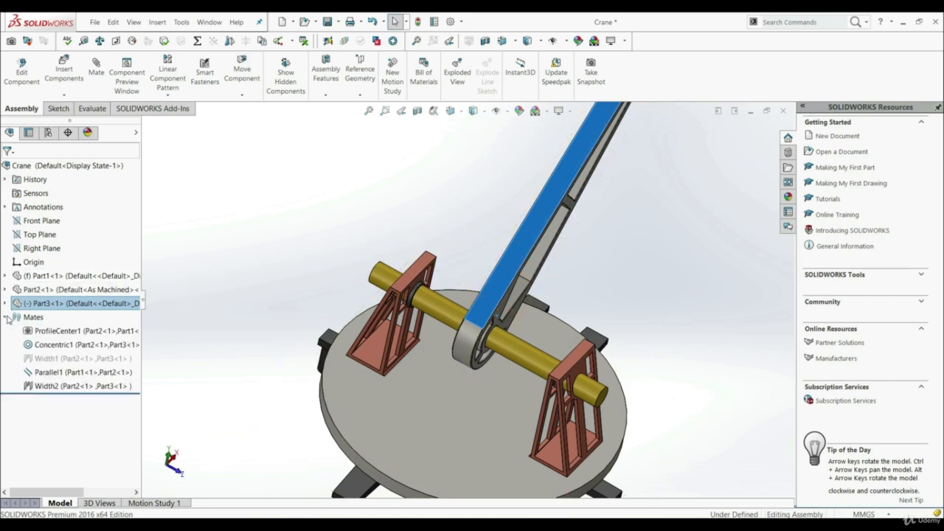
pyautogui.rightClick(42, 389)
pyautogui.click(53, 344)
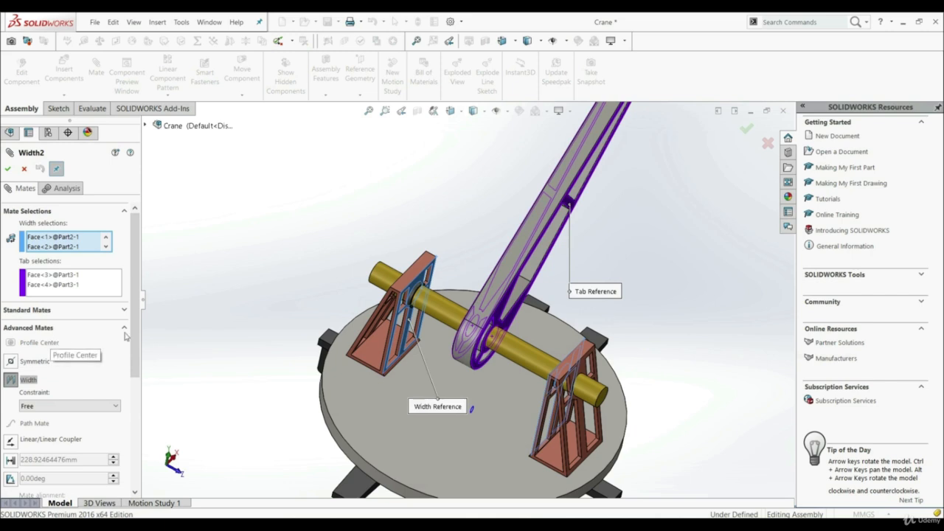
pyautogui.click(44, 406)
pyautogui.click(50, 431)
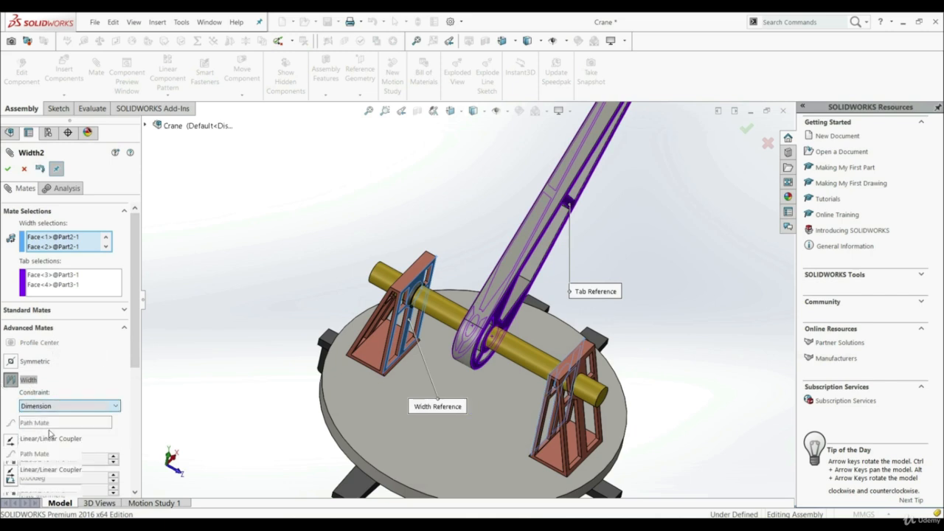
pyautogui.scroll(-3, 424, 380)
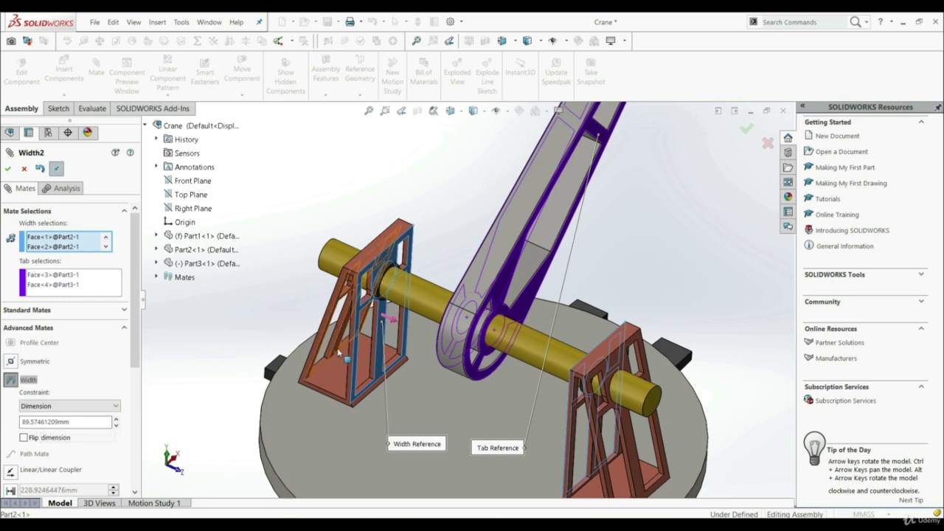
# Set the Width2 mate's distance to 50 mm and check the arm's offset from the rear support.
pyautogui.scroll(-3, 409, 362)
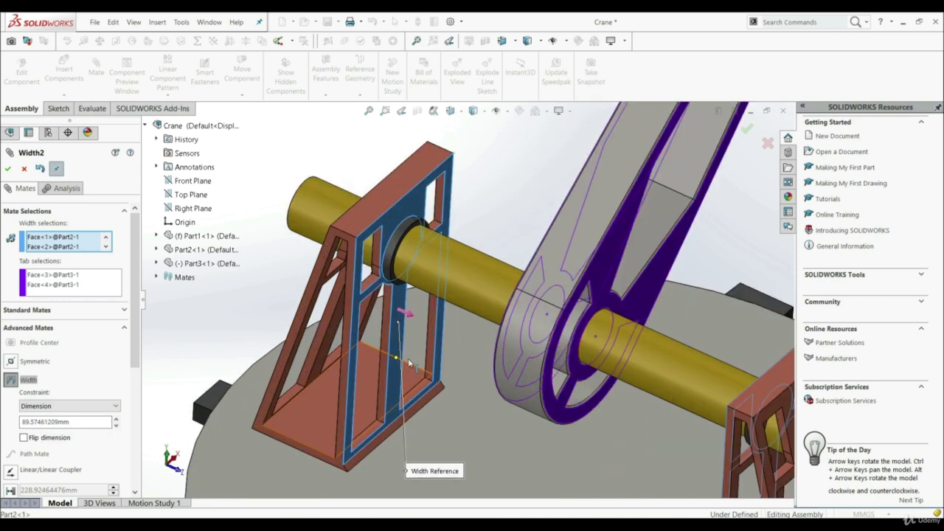
pyautogui.click(78, 421)
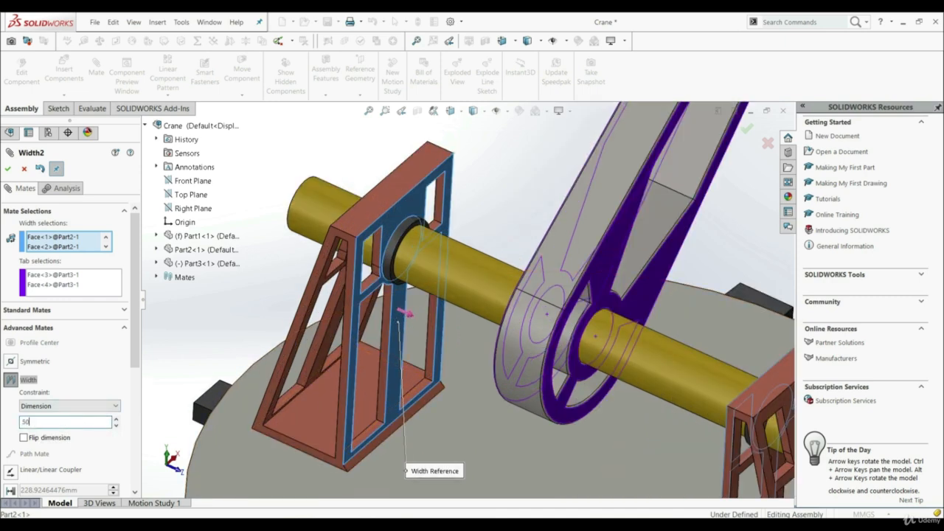
pyautogui.press('Return')
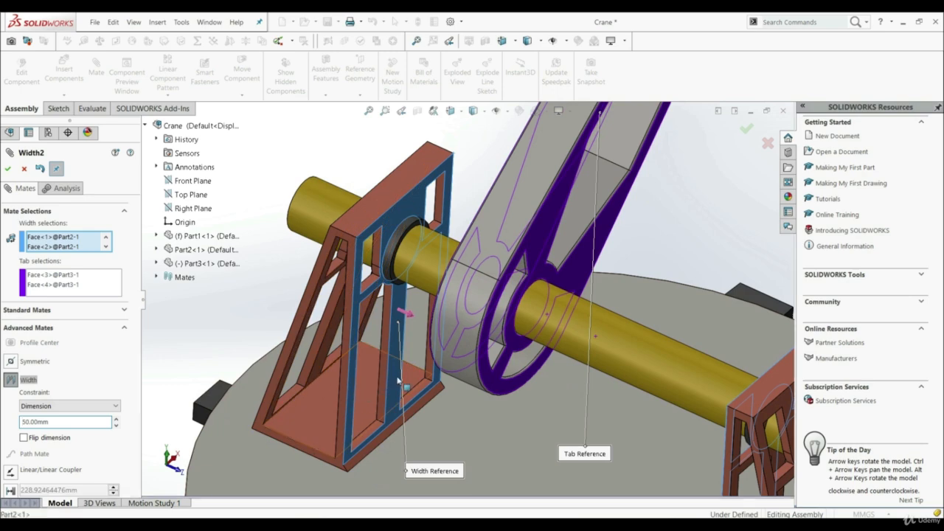
pyautogui.moveTo(398, 380); pyautogui.dragTo(549, 296, button='middle')
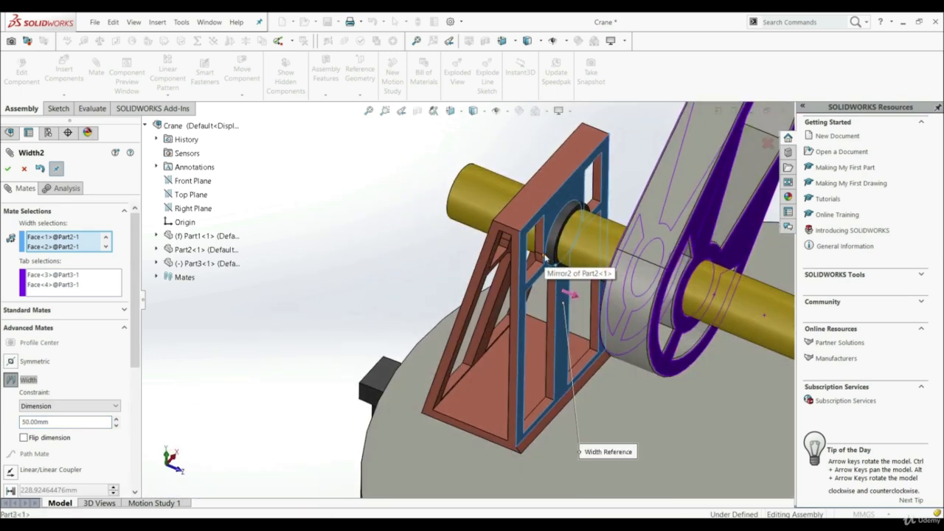
pyautogui.scroll(6, 445, 383)
pyautogui.scroll(-1, 625, 395)
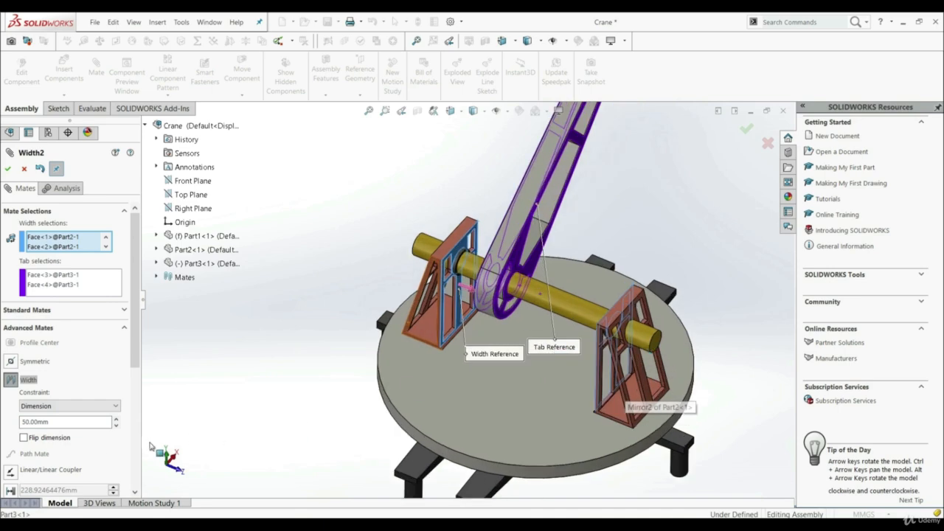
# Flip the mate dimension so it is measured from the front support, and accept the Width2 mate.
pyautogui.click(24, 438)
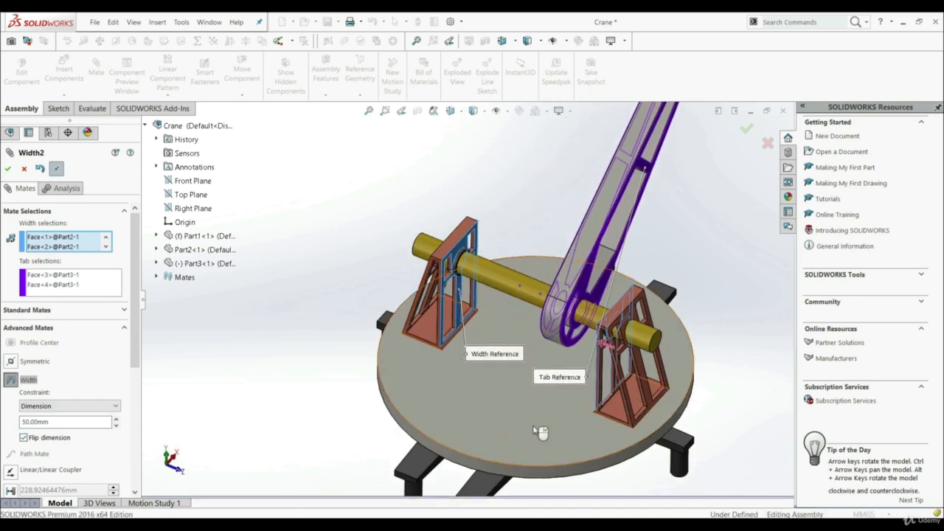
pyautogui.moveTo(534, 430); pyautogui.dragTo(559, 436, button='middle')
pyautogui.scroll(-4, 554, 352)
pyautogui.moveTo(555, 352); pyautogui.dragTo(558, 395, button='middle')
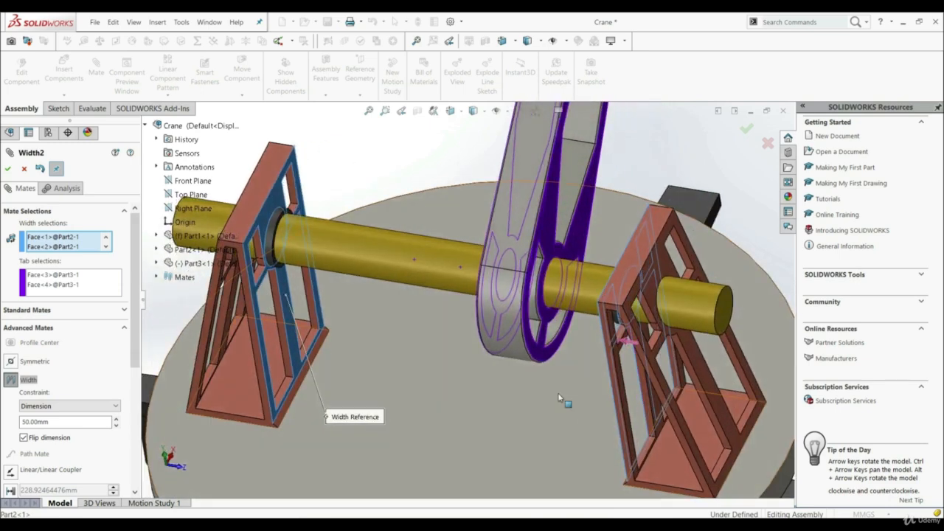
pyautogui.scroll(3, 509, 395)
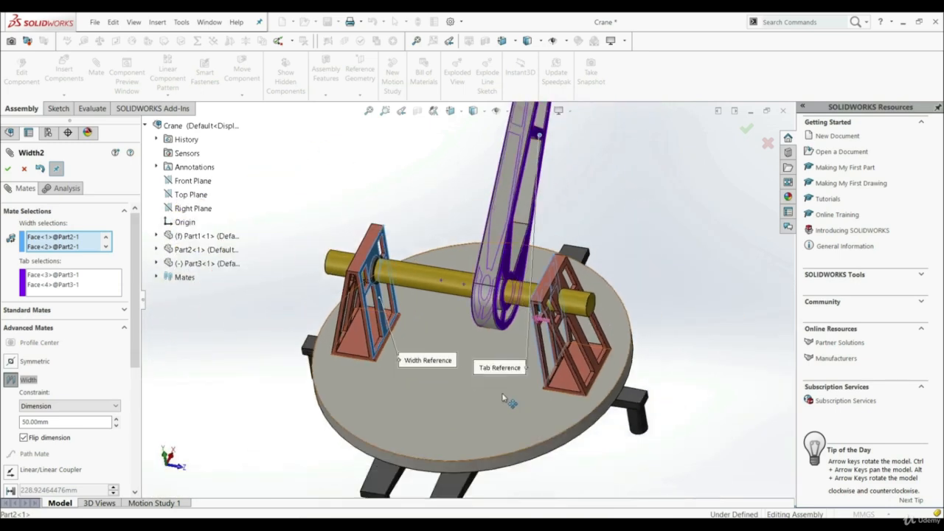
pyautogui.click(9, 171)
pyautogui.click(9, 171)
pyautogui.scroll(2, 413, 321)
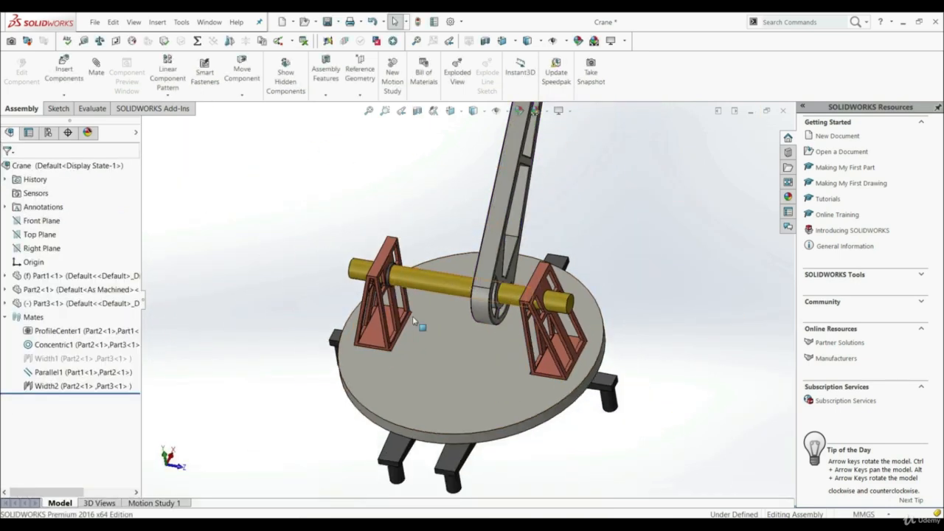
# Edit the Width2 mate again with the Percent constraint at 30% and inspect the arm's position between the supports.
pyautogui.moveTo(413, 321); pyautogui.dragTo(406, 339, button='middle')
pyautogui.scroll(2, 407, 339)
pyautogui.moveTo(454, 319); pyautogui.dragTo(445, 296)
pyautogui.moveTo(309, 405); pyautogui.dragTo(348, 362, button='middle')
pyautogui.rightClick(40, 392)
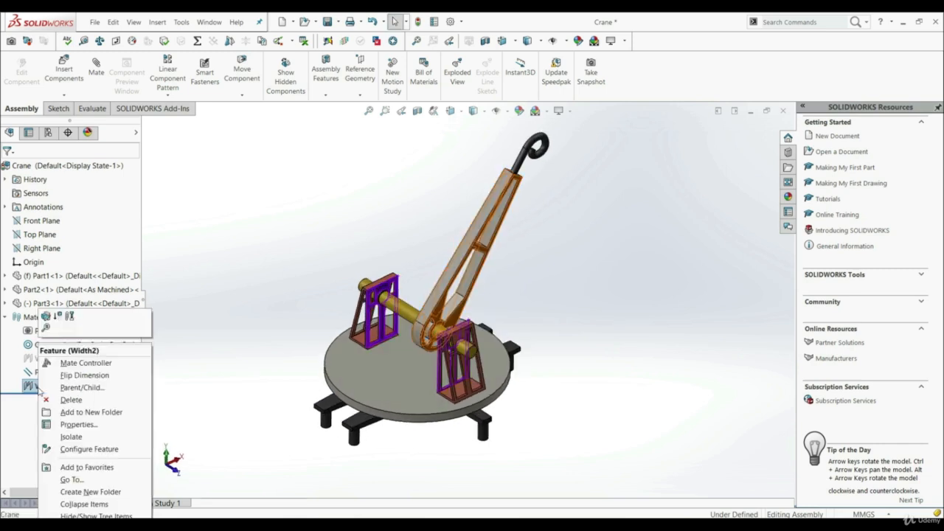
pyautogui.click(45, 321)
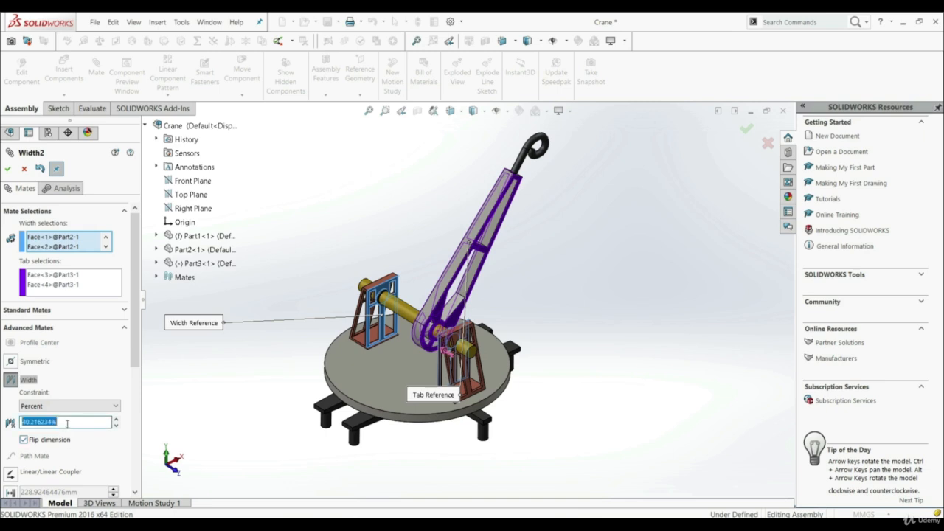
pyautogui.write('0')
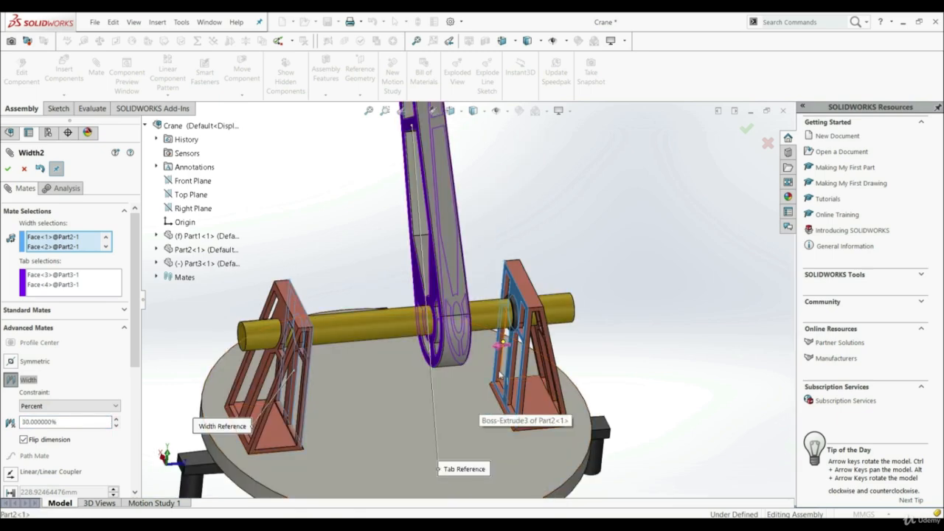
pyautogui.moveTo(477, 403); pyautogui.dragTo(333, 351, button='middle')
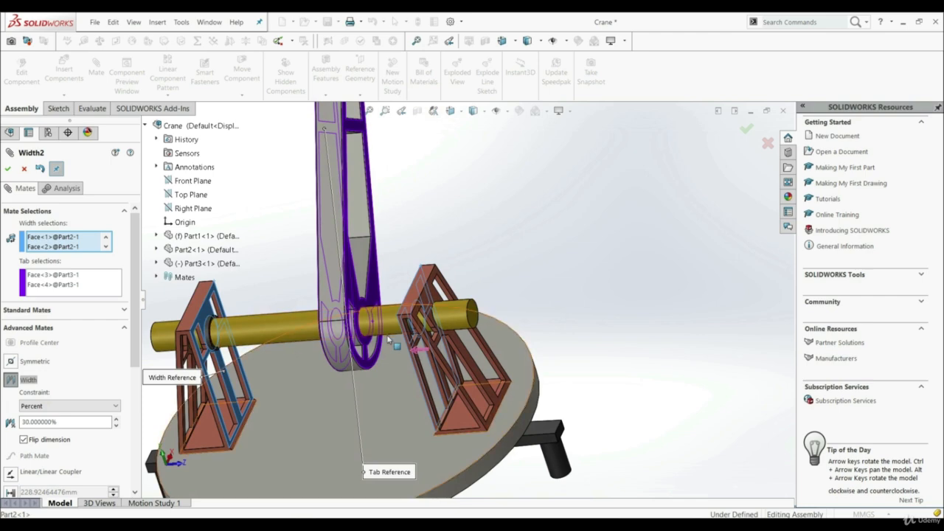
pyautogui.moveTo(399, 343); pyautogui.dragTo(509, 355, button='middle')
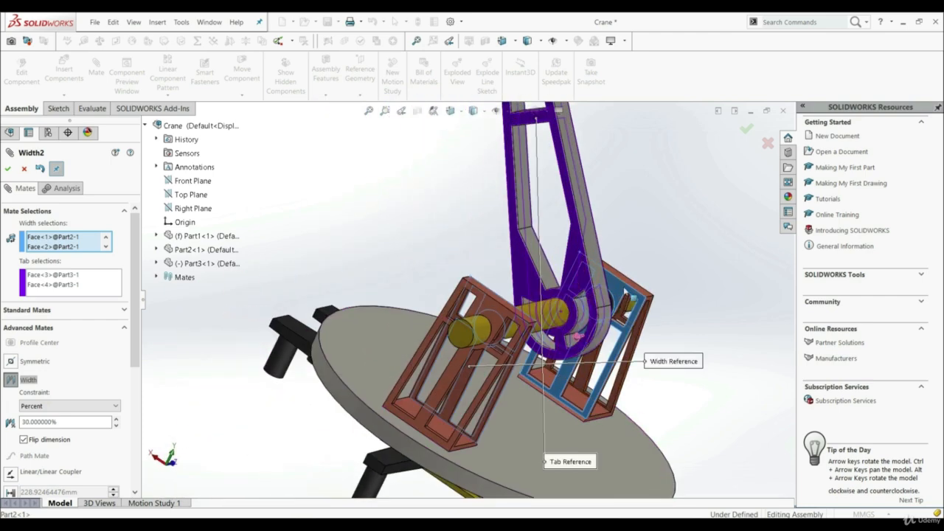
pyautogui.moveTo(605, 323); pyautogui.dragTo(462, 358, button='middle')
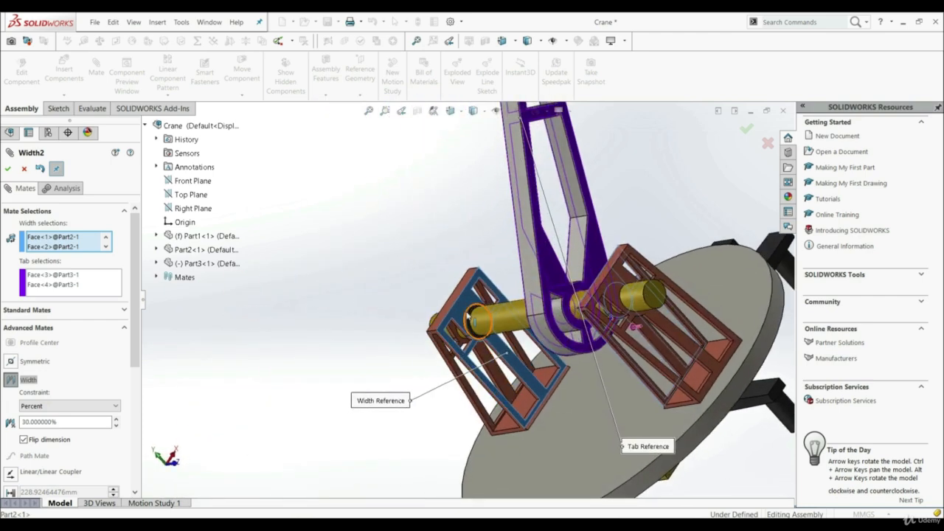
# Turn off the flipped dimension so the percentage is measured from the opposite support.
pyautogui.click(23, 441)
pyautogui.moveTo(421, 395); pyautogui.dragTo(486, 354, button='middle')
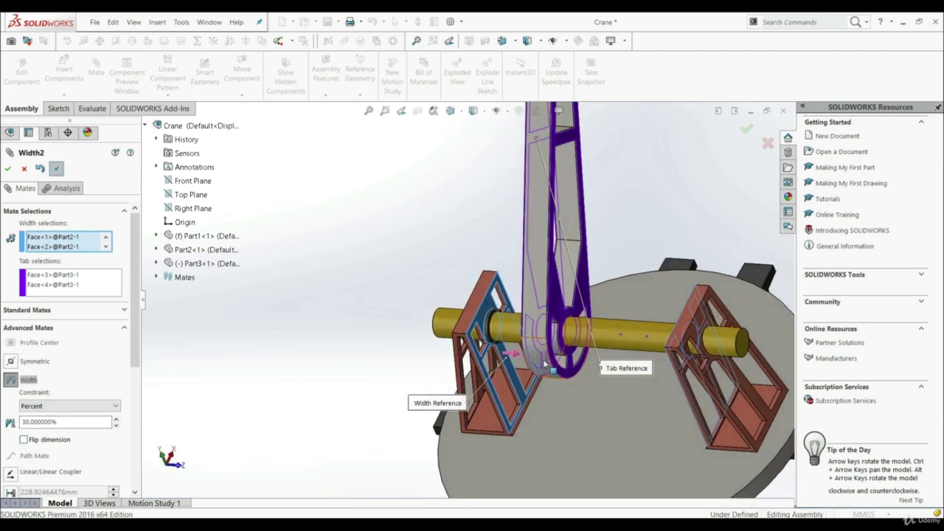
pyautogui.moveTo(545, 363); pyautogui.dragTo(534, 398, button='middle')
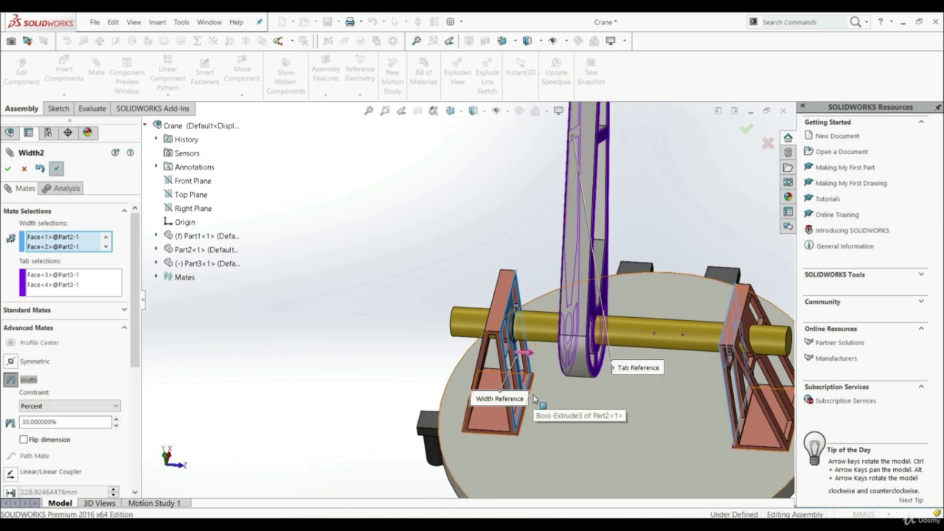
# Set the Width2 mate's percentage to 50% and finish editing the mate.
pyautogui.doubleClick(68, 423)
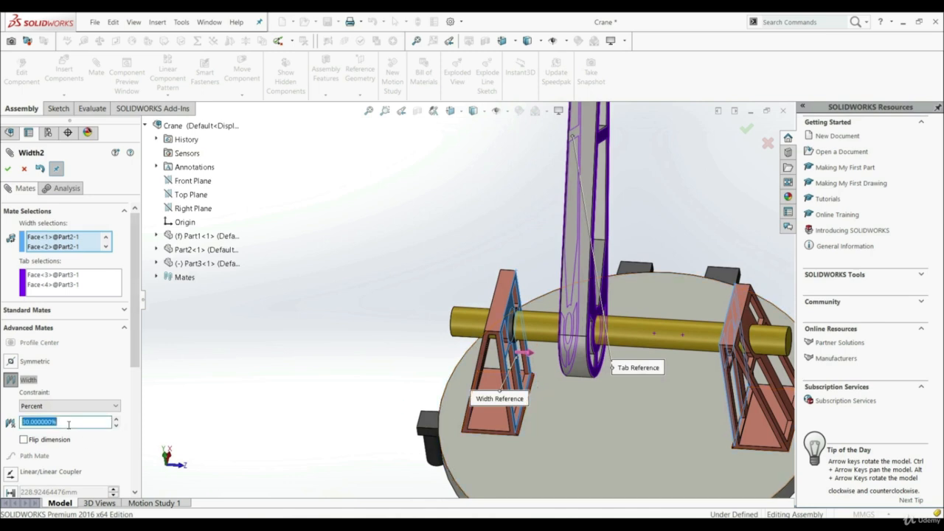
pyautogui.write('50')
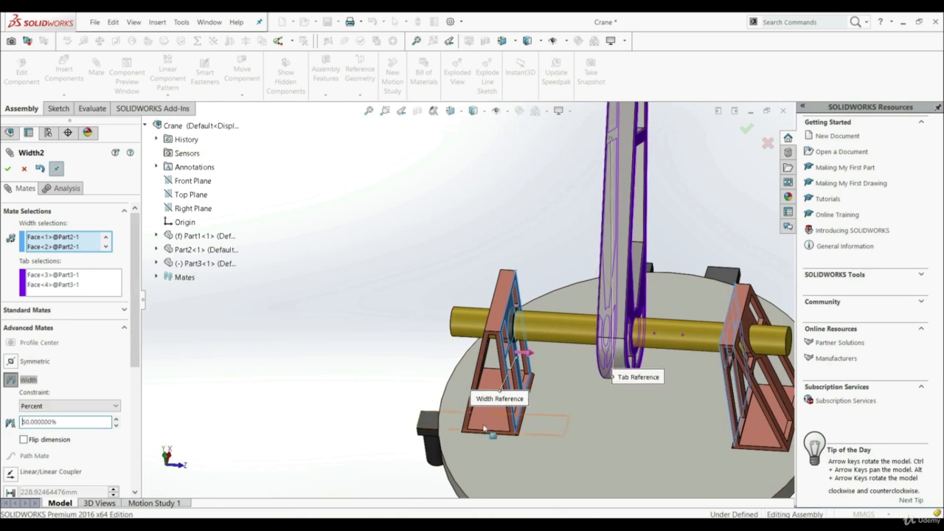
pyautogui.moveTo(491, 413); pyautogui.dragTo(514, 316, button='middle')
pyautogui.scroll(2, 514, 314)
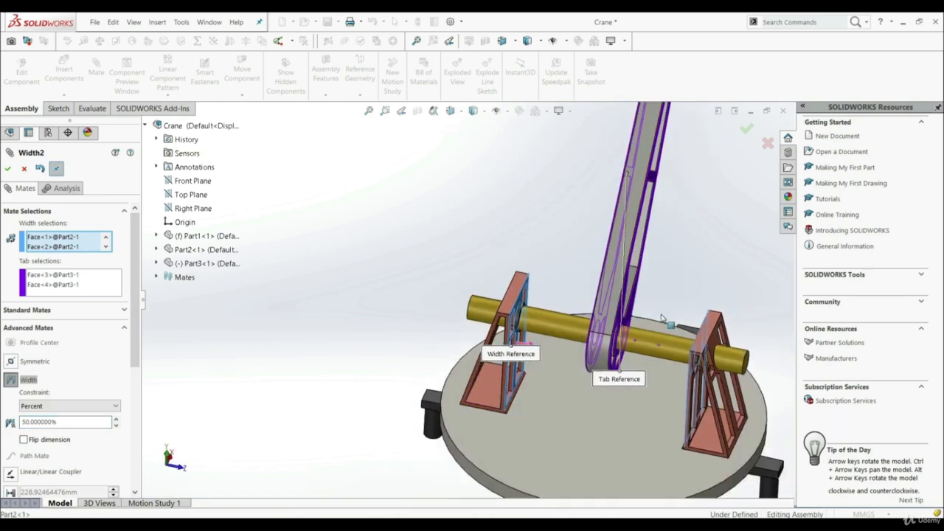
pyautogui.click(7, 168)
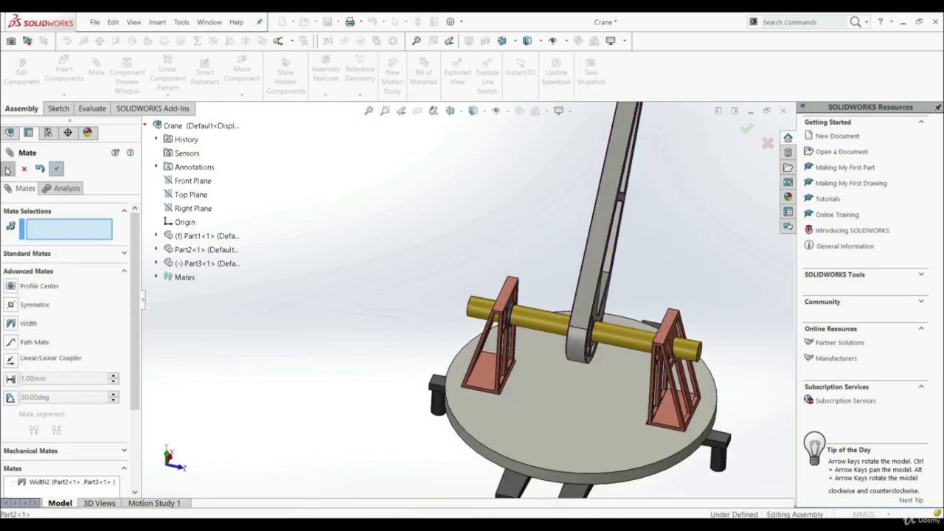
pyautogui.click(8, 168)
# Swing the crane arm downward about the yellow shaft to test its remaining motion.
pyautogui.press('f')
pyautogui.moveTo(418, 287); pyautogui.dragTo(425, 327, button='middle')
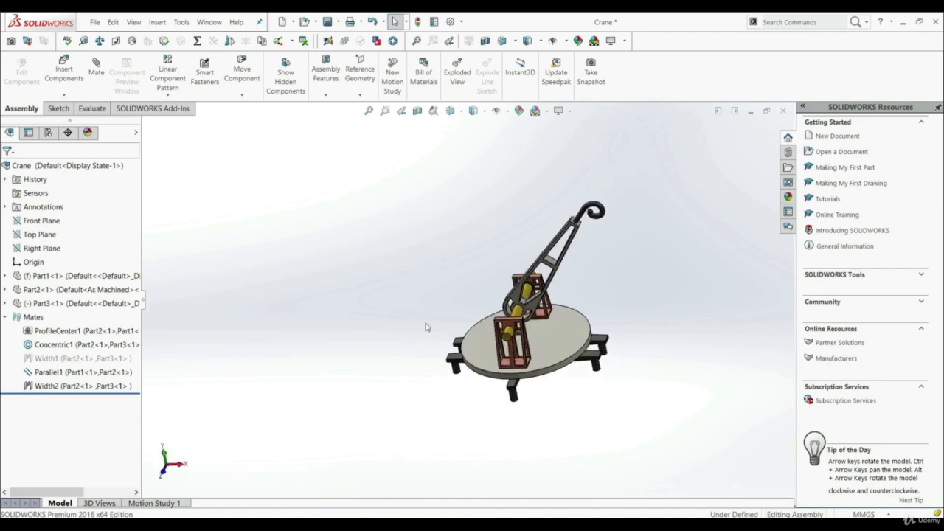
pyautogui.moveTo(550, 259); pyautogui.dragTo(568, 273)
pyautogui.click(672, 319)
pyautogui.moveTo(672, 319); pyautogui.dragTo(620, 352, button='middle')
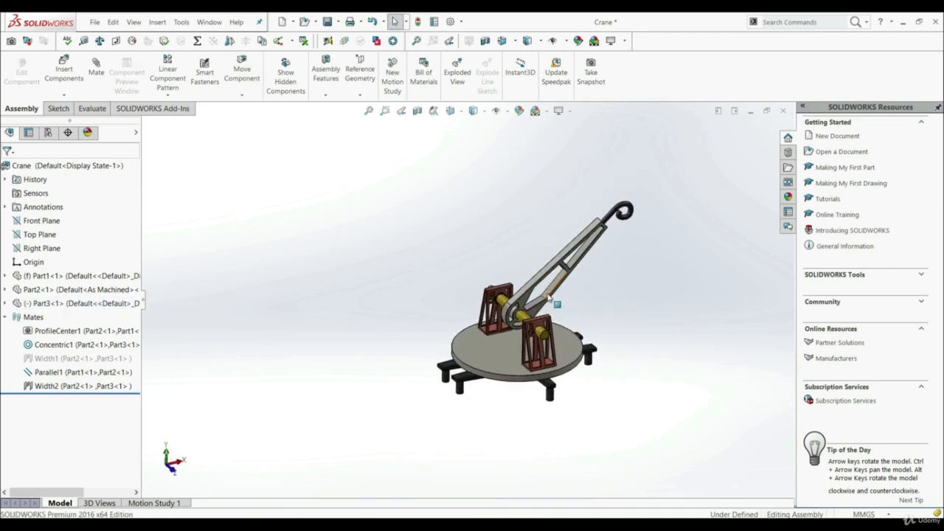
pyautogui.scroll(-3, 553, 313)
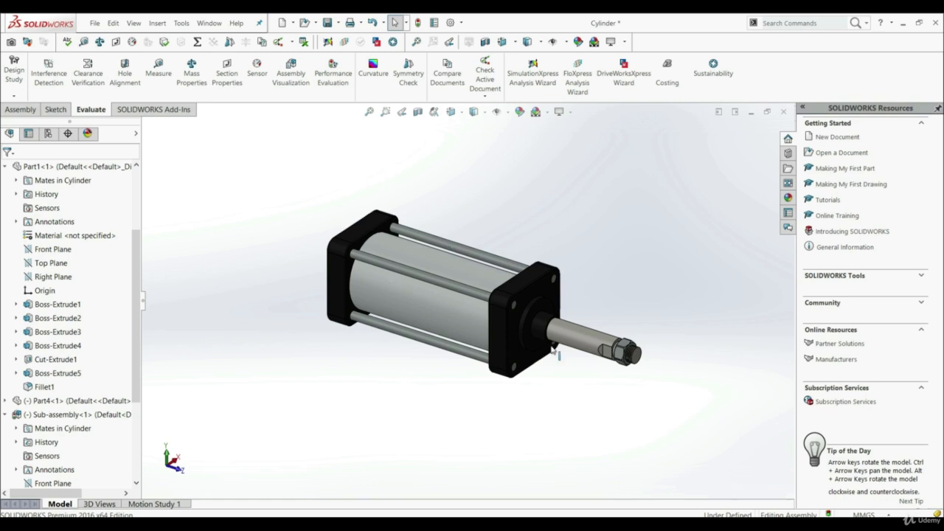
# Cut the Cylinder assembly open lengthwise with a planar section view offset by -37 mm.
pyautogui.click(417, 112)
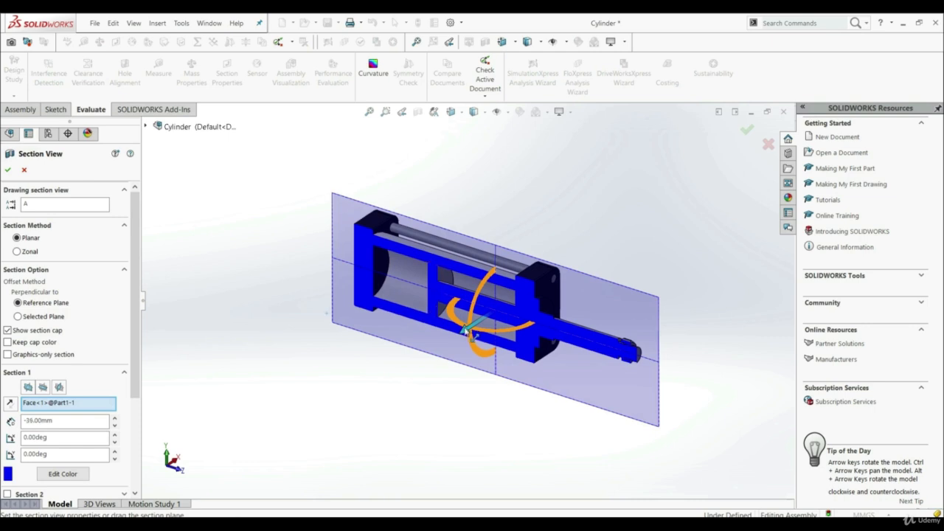
pyautogui.moveTo(467, 331); pyautogui.dragTo(464, 331)
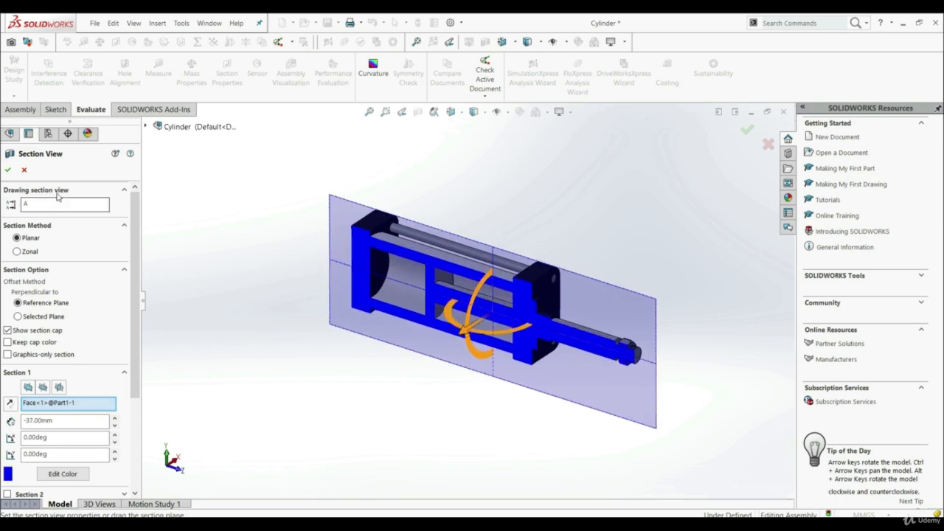
pyautogui.click(7, 170)
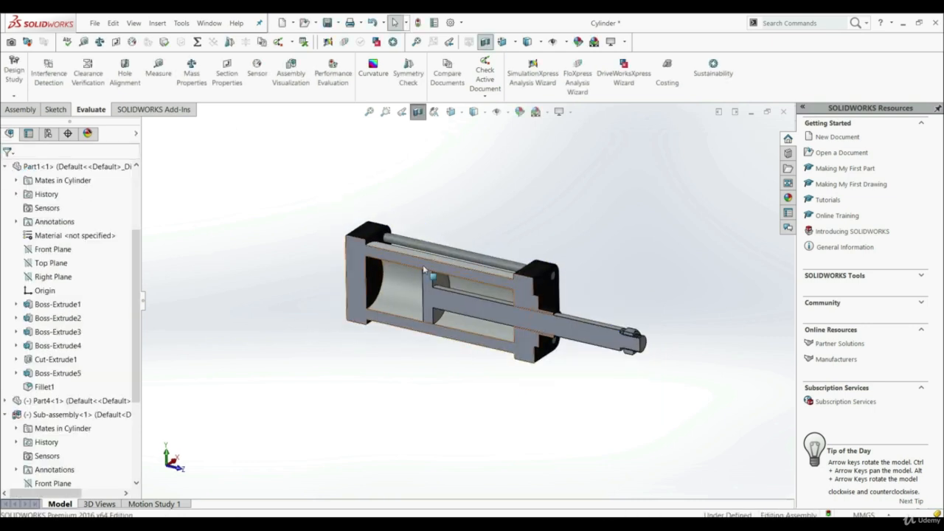
# Slide the piston rod outward and examine the cylinder's inner end faces that bound the piston's travel.
pyautogui.moveTo(613, 335); pyautogui.dragTo(640, 339)
pyautogui.click(469, 306)
pyautogui.click(378, 281)
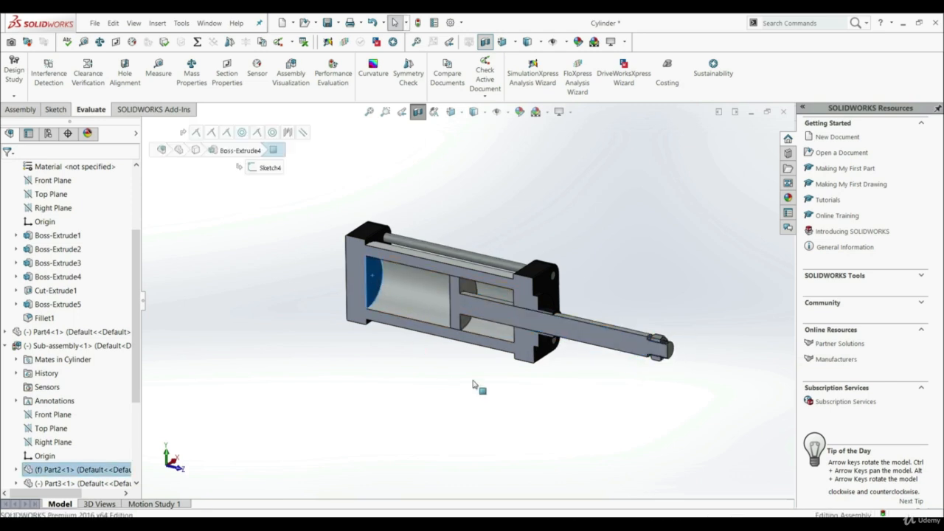
pyautogui.moveTo(473, 384); pyautogui.dragTo(555, 372, button='middle')
pyautogui.click(516, 298)
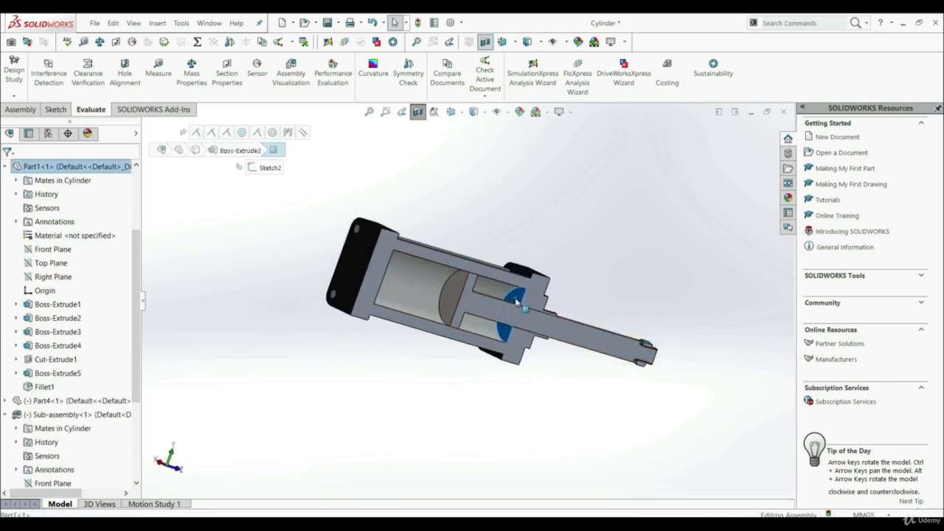
pyautogui.click(512, 399)
pyautogui.moveTo(512, 399); pyautogui.dragTo(544, 367, button='middle')
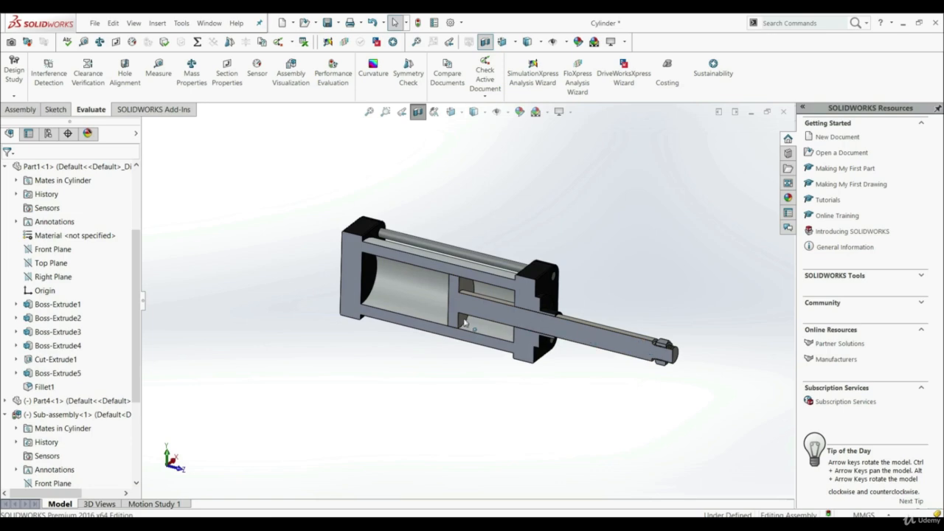
# Slide the piston to roughly the middle of the cylinder bore and inspect the sectioned interior.
pyautogui.moveTo(465, 323); pyautogui.dragTo(605, 345)
pyautogui.click(430, 450)
pyautogui.scroll(-1, 443, 307)
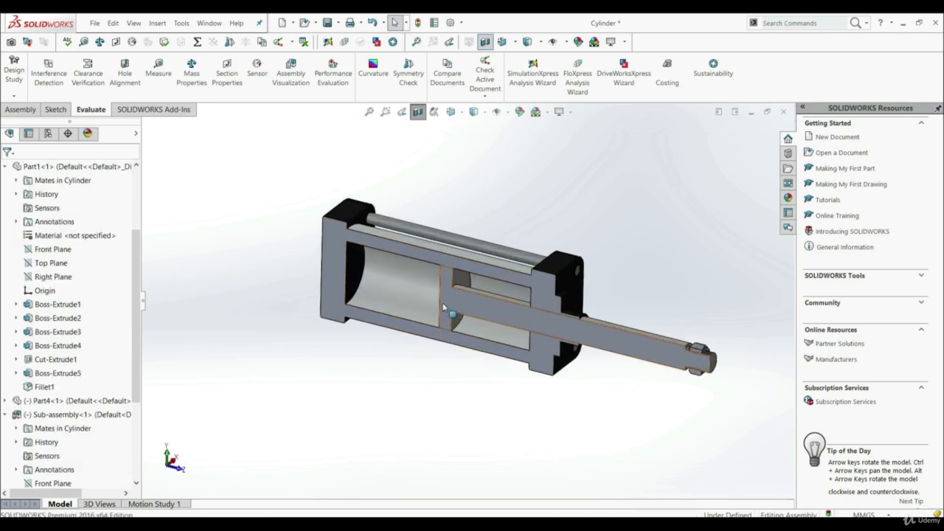
pyautogui.scroll(-3, 443, 307)
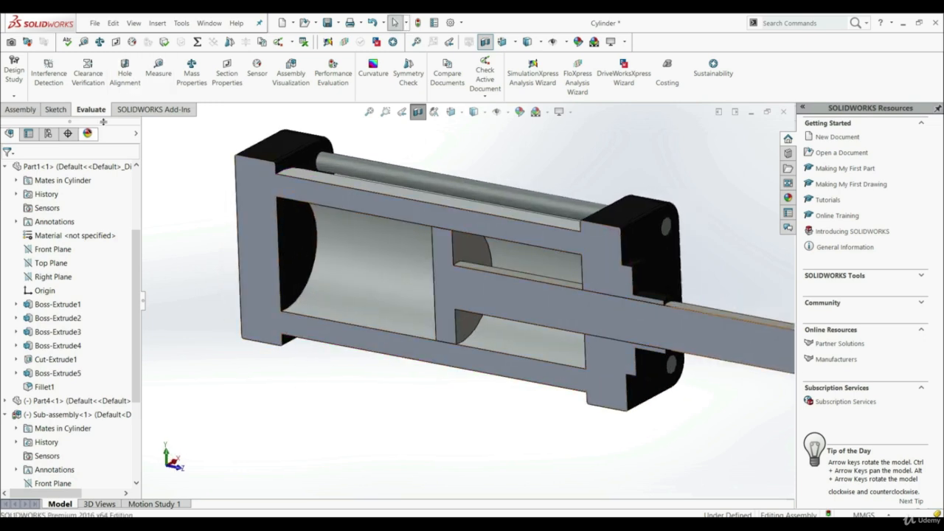
# Set up an advanced limit distance mate with a distance of 50 mm.
pyautogui.click(24, 109)
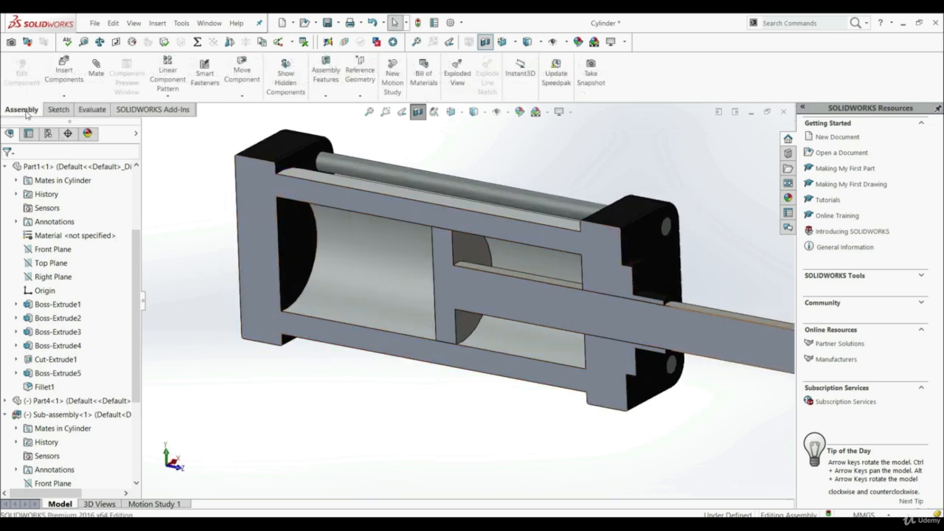
pyautogui.click(97, 71)
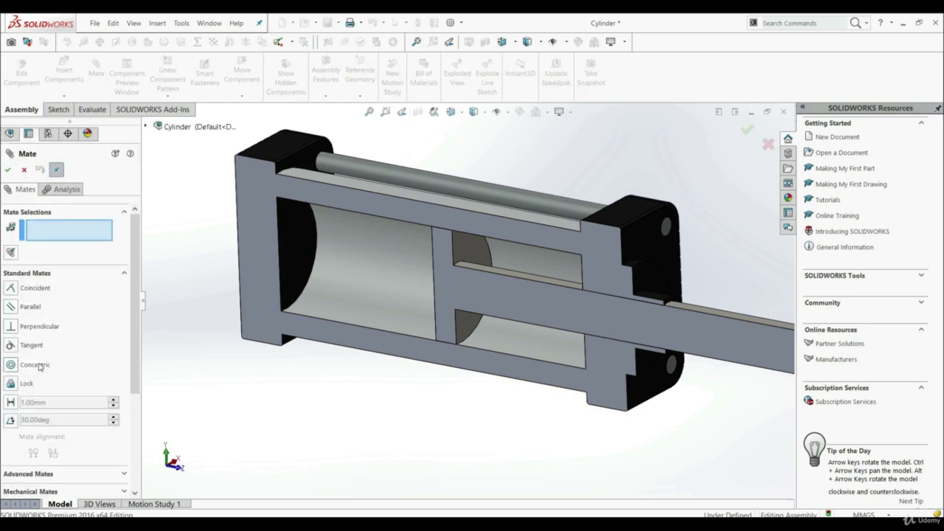
pyautogui.click(44, 476)
pyautogui.scroll(3, 41, 476)
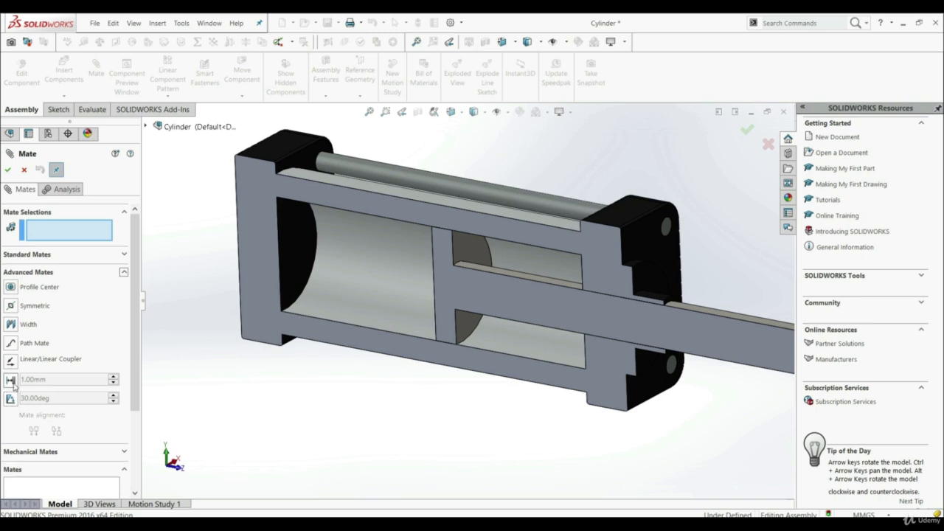
pyautogui.click(11, 380)
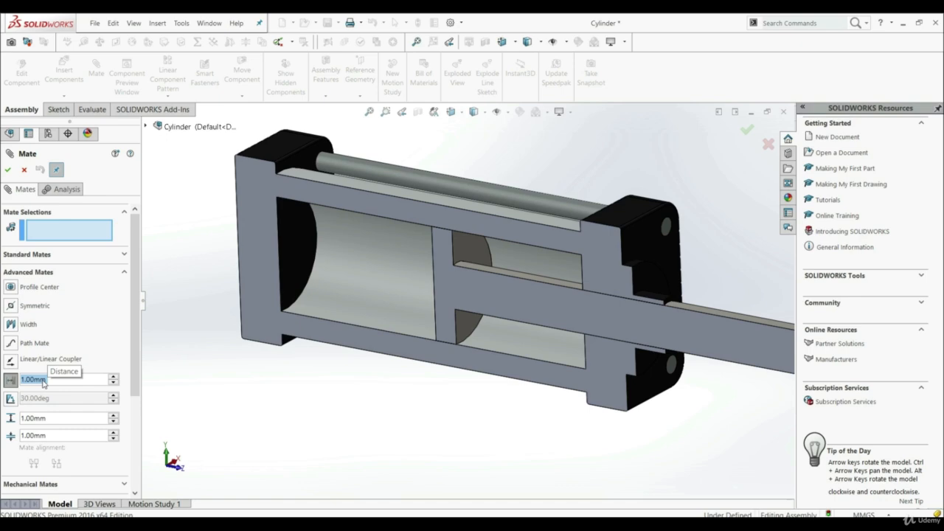
pyautogui.write('50')
pyautogui.press('Return')
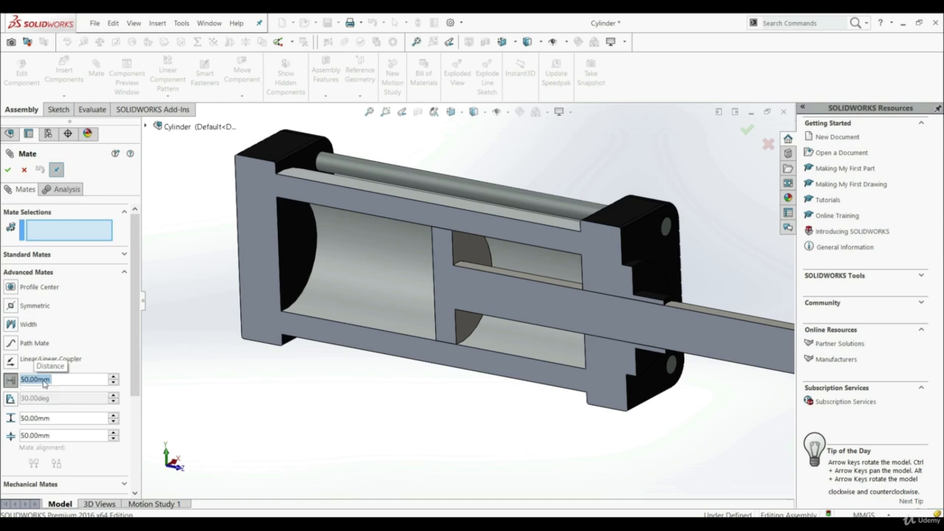
# Apply the distance mate between the cylinder's inner end face and the piston's facing end face, and finish mating.
pyautogui.click(304, 236)
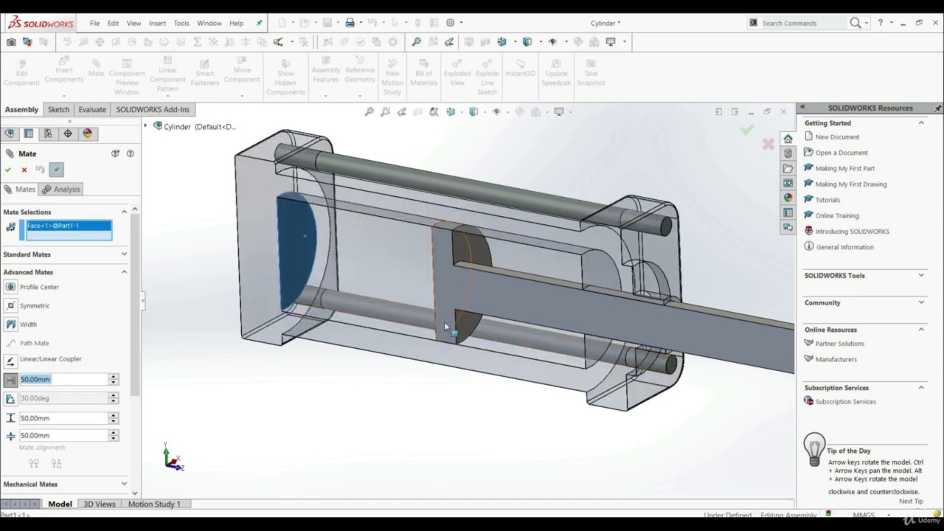
pyautogui.click(446, 327)
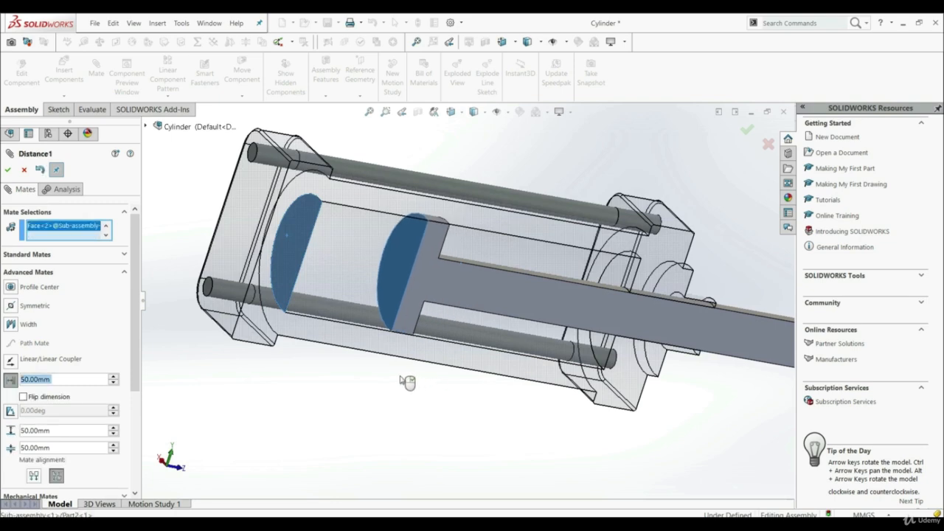
pyautogui.moveTo(375, 391); pyautogui.dragTo(345, 314, button='middle')
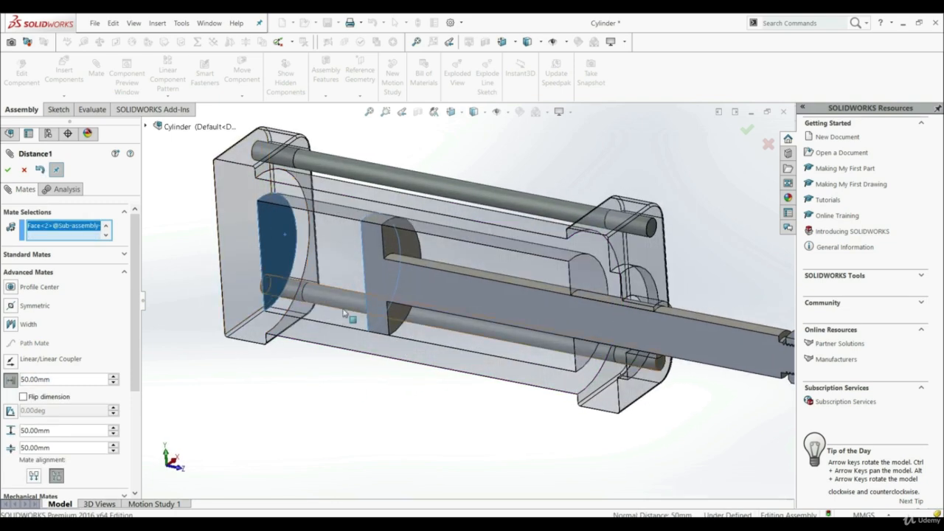
pyautogui.click(8, 169)
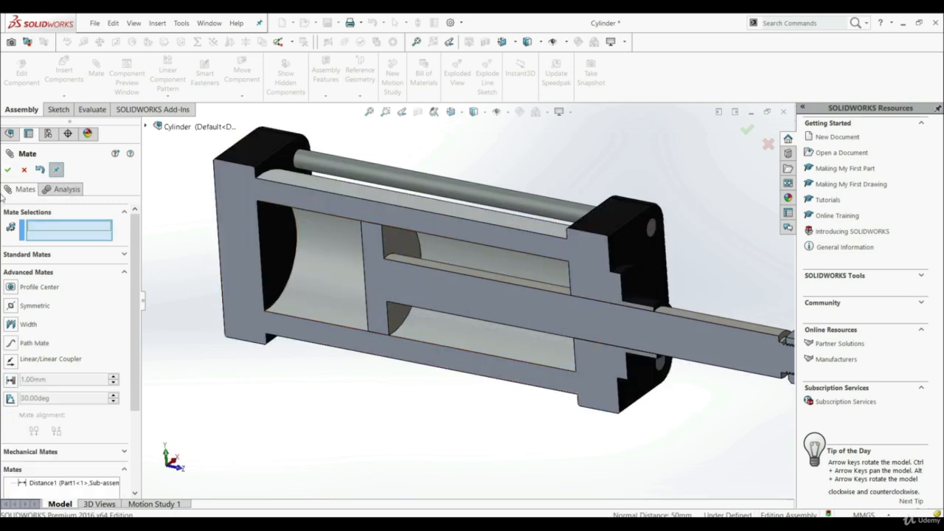
pyautogui.click(8, 174)
# Try to slide the piston rod to test its motion under the distance mate.
pyautogui.scroll(1, 516, 412)
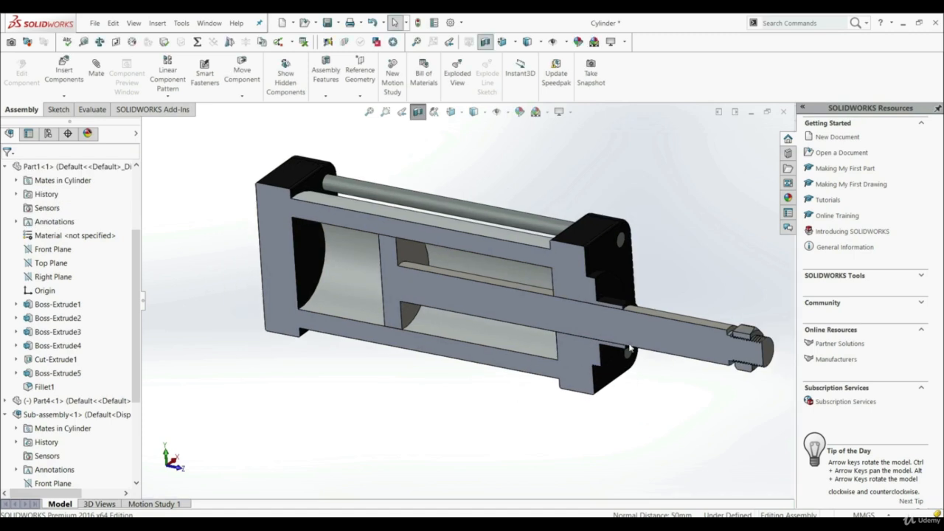
pyautogui.moveTo(660, 335); pyautogui.dragTo(649, 340)
pyautogui.click(363, 459)
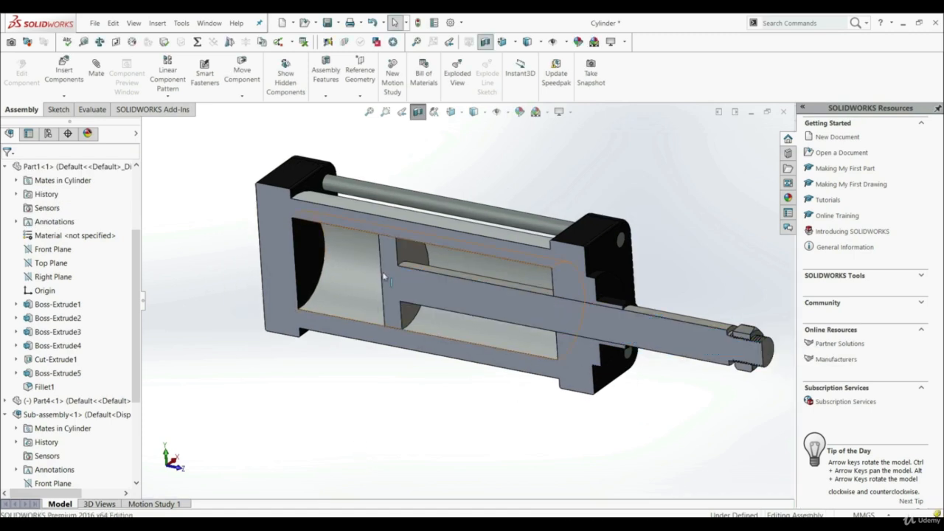
# Open the Distance1 mate of the piston for editing and set its distance to 40 mm.
pyautogui.scroll(-3, 29, 332)
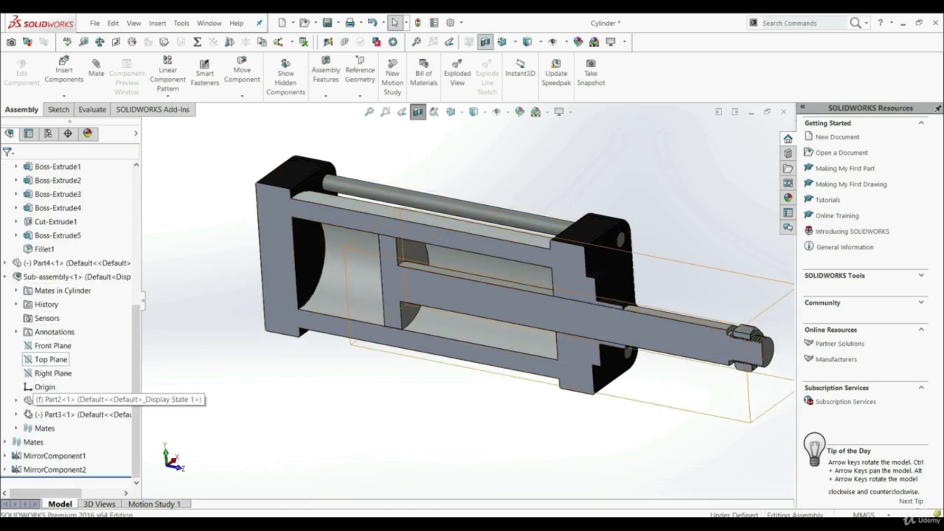
pyautogui.click(6, 442)
pyautogui.scroll(-3, 14, 442)
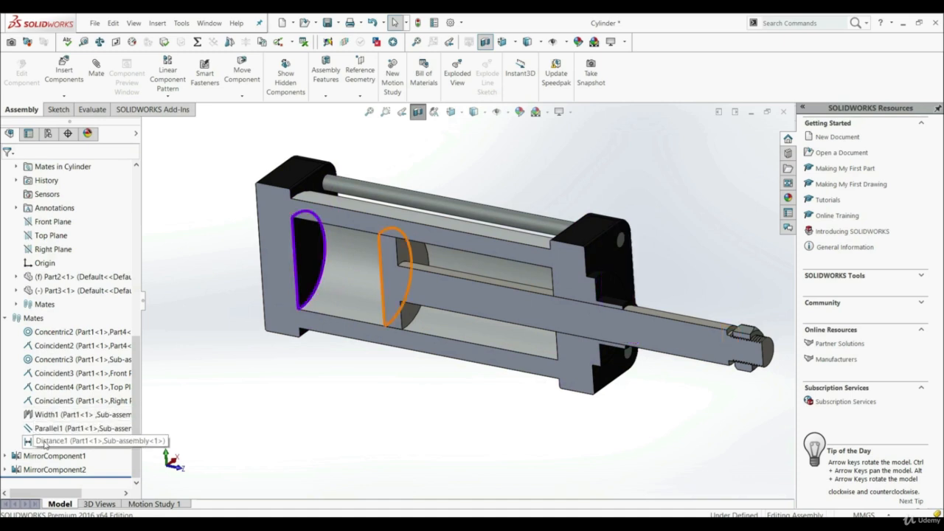
pyautogui.rightClick(44, 444)
pyautogui.click(55, 306)
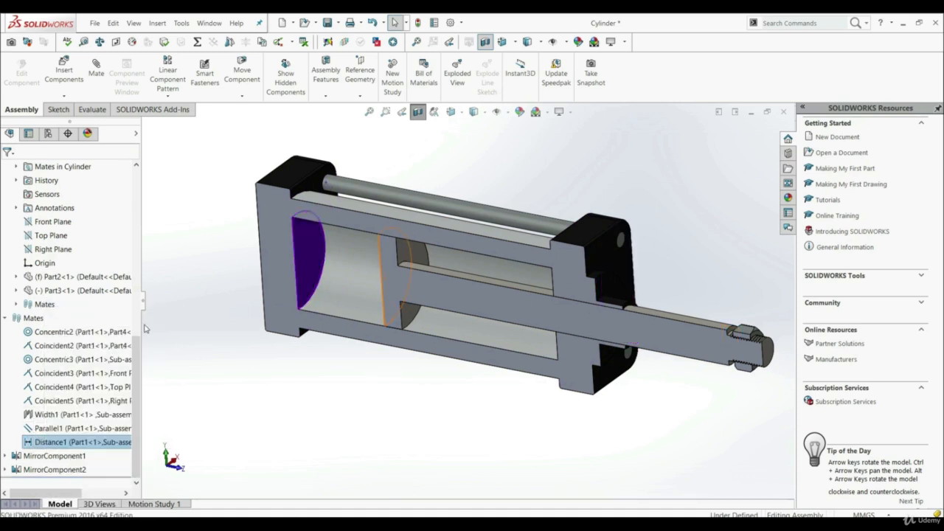
pyautogui.scroll(-3, 73, 368)
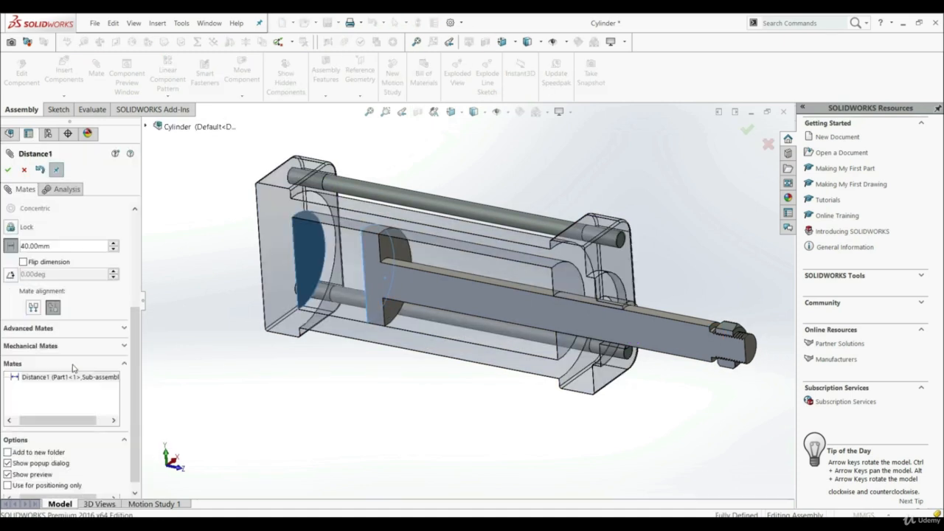
# Turn the piston's distance mate into an advanced limit mate with a 10 mm minimum and 110 mm maximum, and finish editing.
pyautogui.click(67, 318)
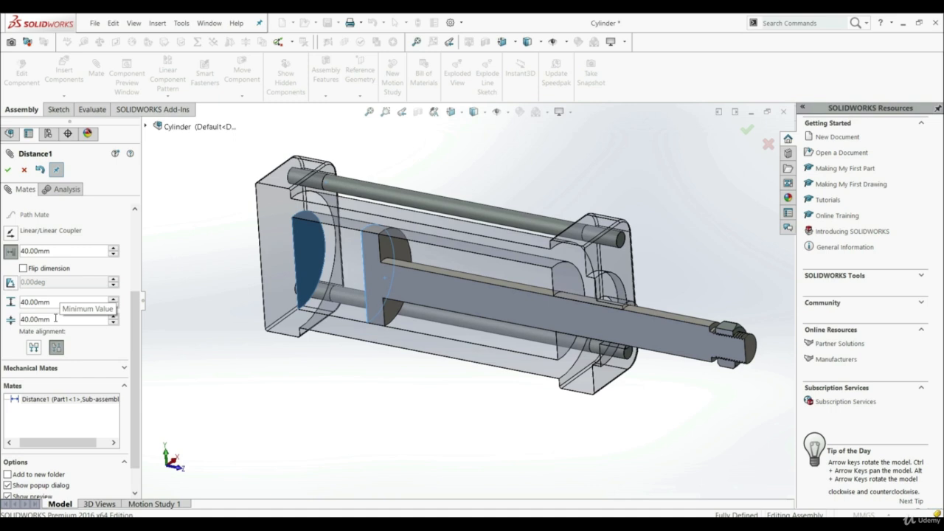
pyautogui.click(55, 318)
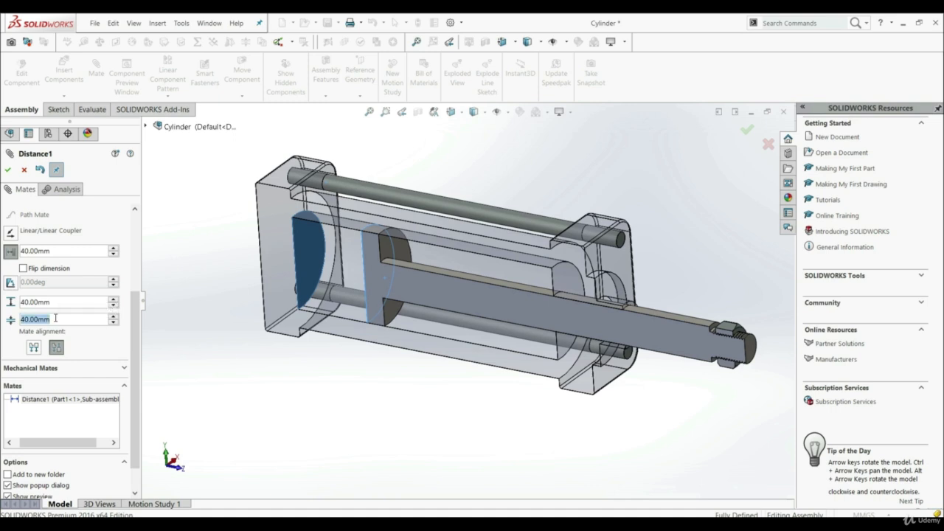
pyautogui.write('10')
pyautogui.click(55, 303)
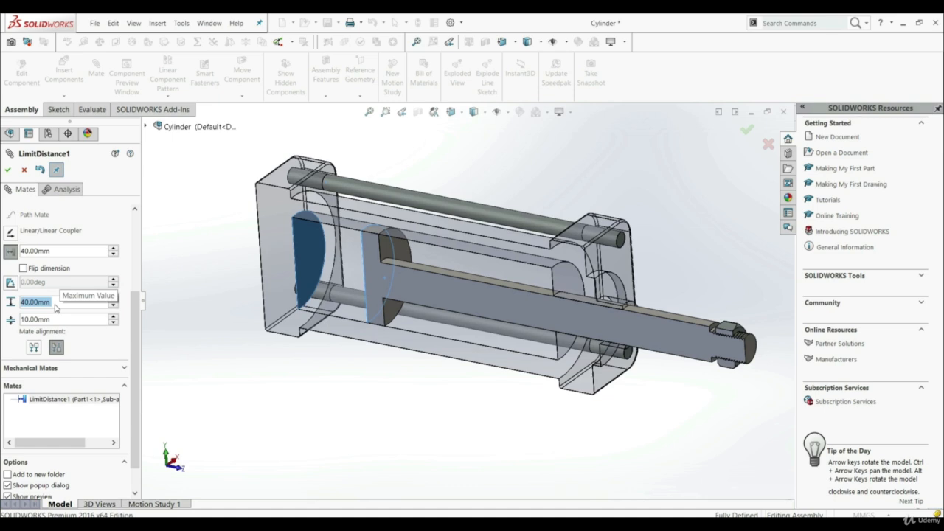
pyautogui.write('110')
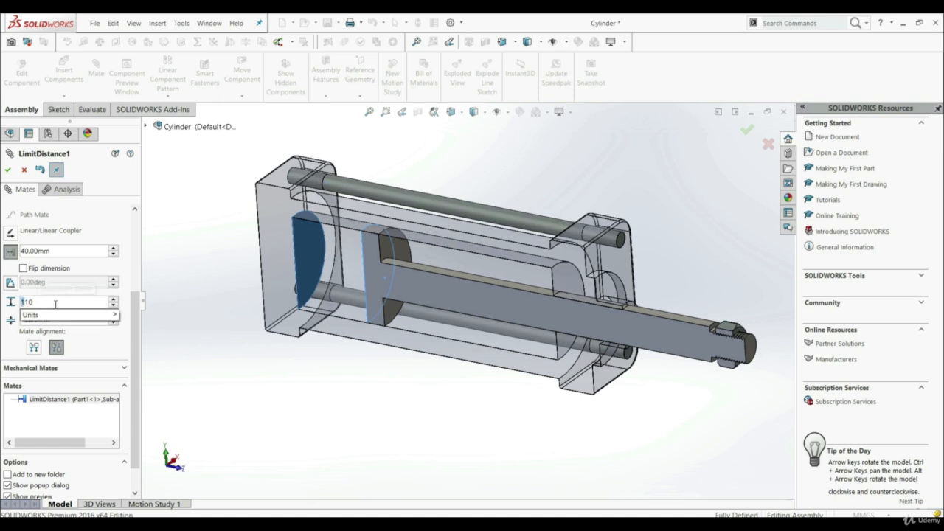
pyautogui.press('Return')
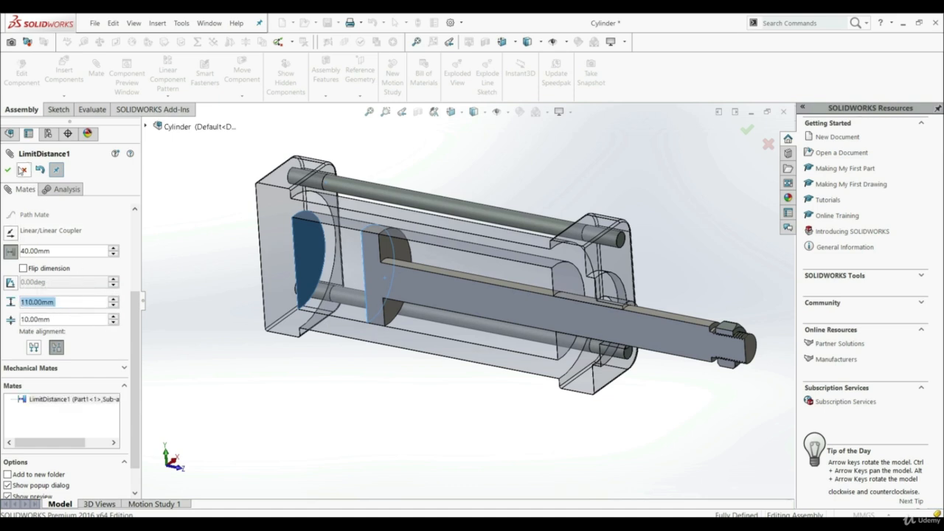
pyautogui.click(9, 170)
pyautogui.click(10, 170)
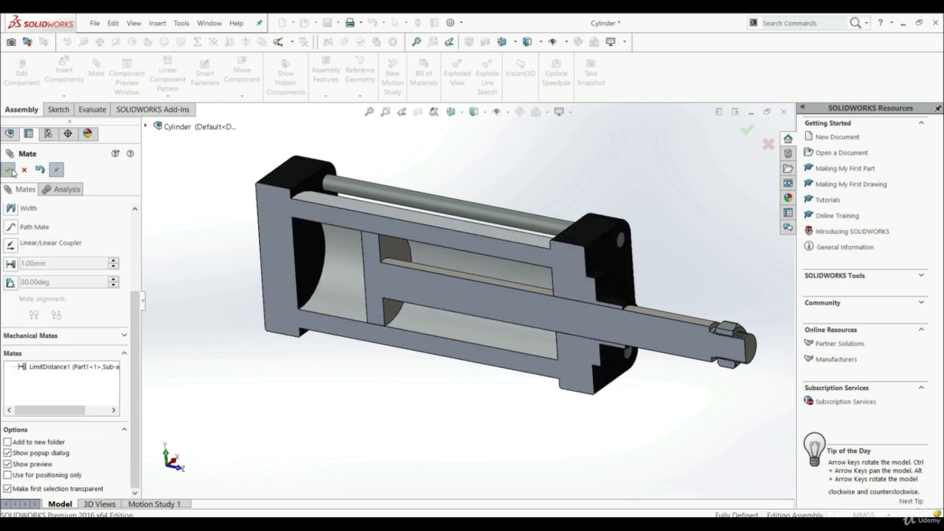
# Slide the piston rod inward and outward to both ends of its limited travel and examine the clearance to the cylinder end faces.
pyautogui.moveTo(547, 296); pyautogui.dragTo(602, 327)
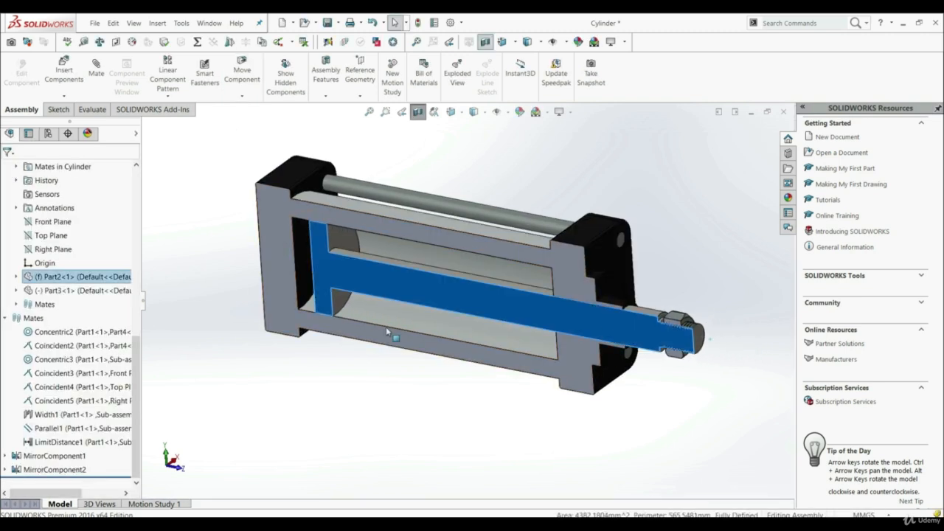
pyautogui.scroll(-3, 309, 270)
pyautogui.scroll(-2, 310, 270)
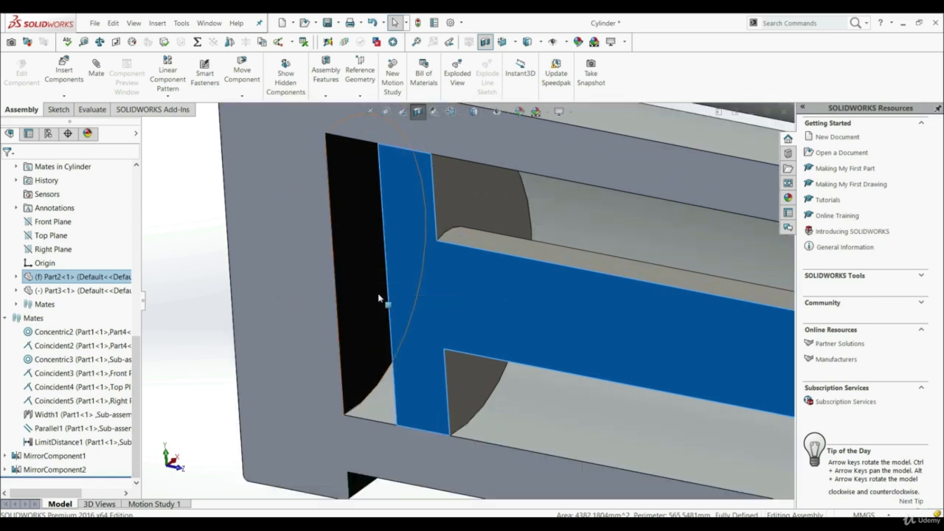
pyautogui.scroll(6, 376, 299)
pyautogui.moveTo(683, 344); pyautogui.dragTo(856, 368)
pyautogui.moveTo(573, 373); pyautogui.dragTo(583, 370, button='middle')
pyautogui.scroll(-4, 556, 334)
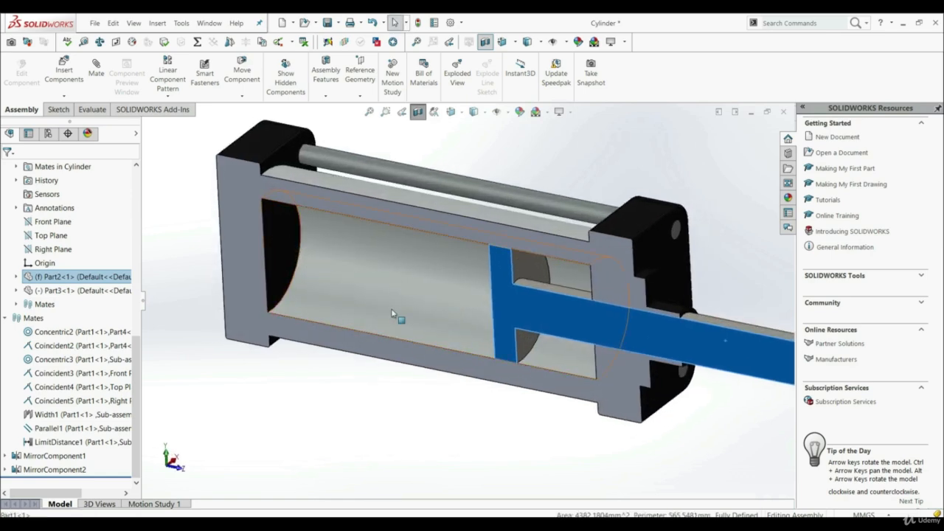
pyautogui.moveTo(394, 316); pyautogui.dragTo(526, 282, button='middle')
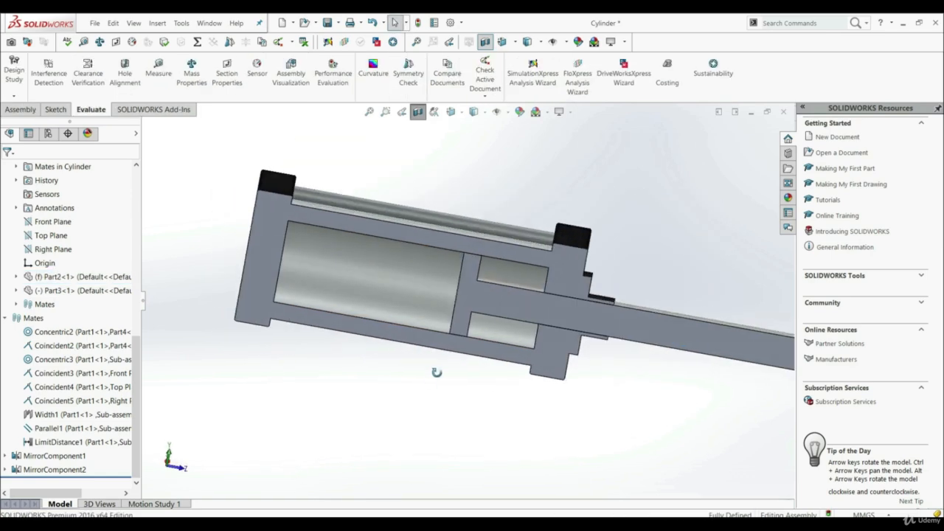
pyautogui.moveTo(436, 312); pyautogui.dragTo(413, 385, button='middle')
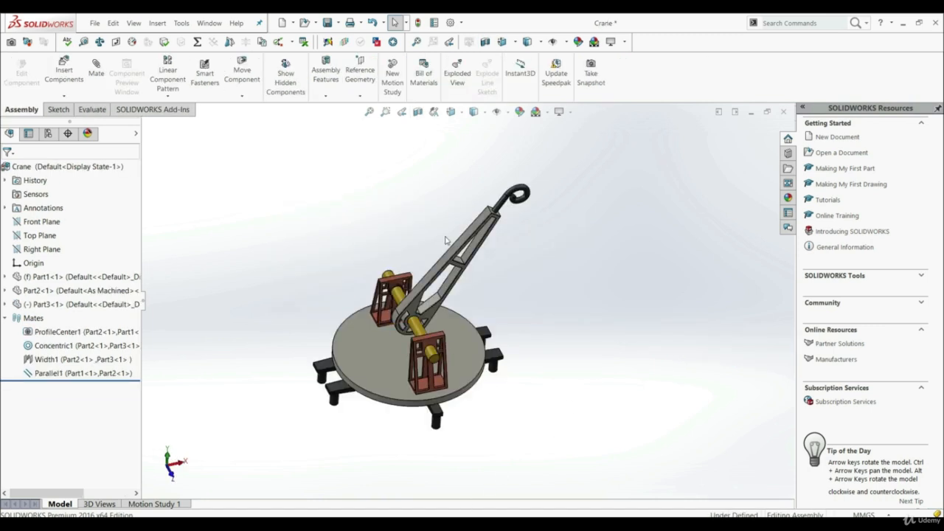
# Switch to the Crane assembly and swing the arm to both sides about the yellow shaft to examine its rotation.
pyautogui.moveTo(425, 321); pyautogui.dragTo(428, 298, button='middle')
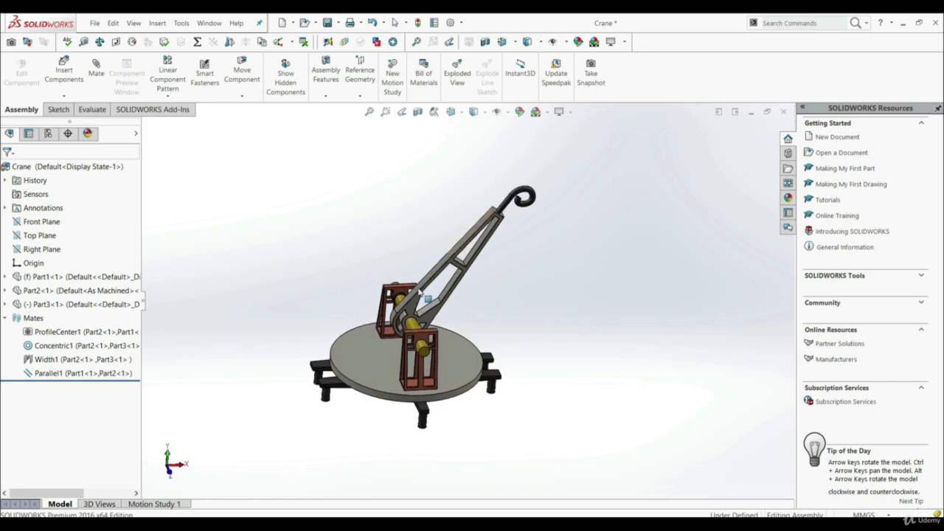
pyautogui.scroll(-2, 487, 233)
pyautogui.moveTo(477, 241); pyautogui.dragTo(250, 265)
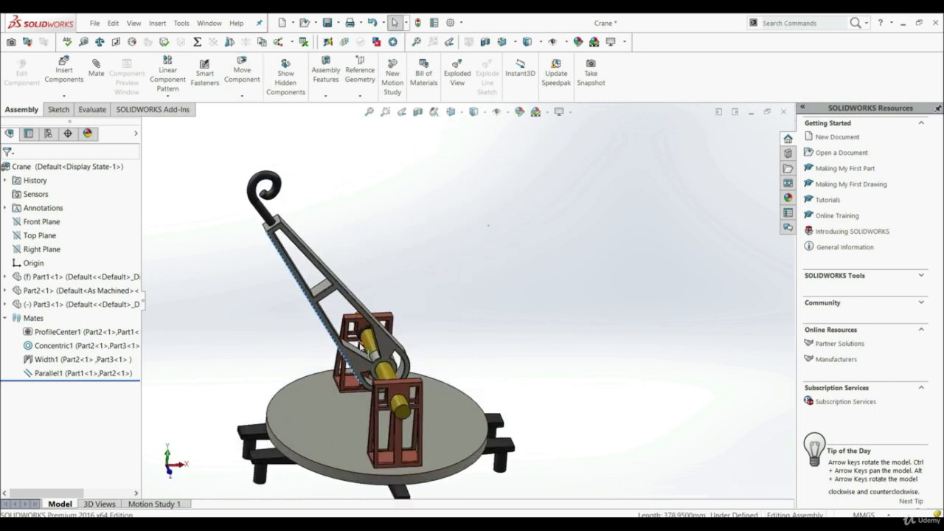
pyautogui.moveTo(344, 294); pyautogui.dragTo(603, 387)
pyautogui.click(604, 387)
pyautogui.moveTo(570, 389); pyautogui.dragTo(471, 365, button='middle')
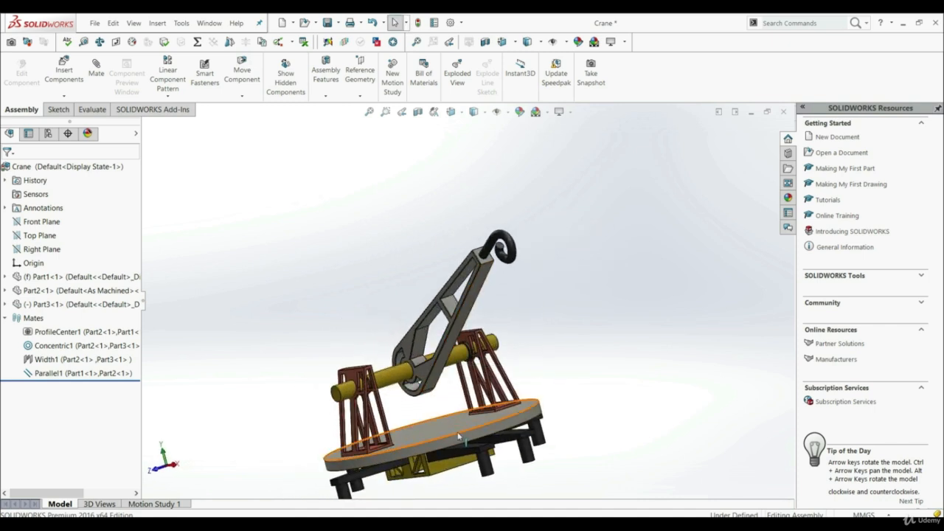
# Add a 60-degree advanced angle mate between the round base plate's top face and the crane arm's long narrow face.
pyautogui.click(96, 73)
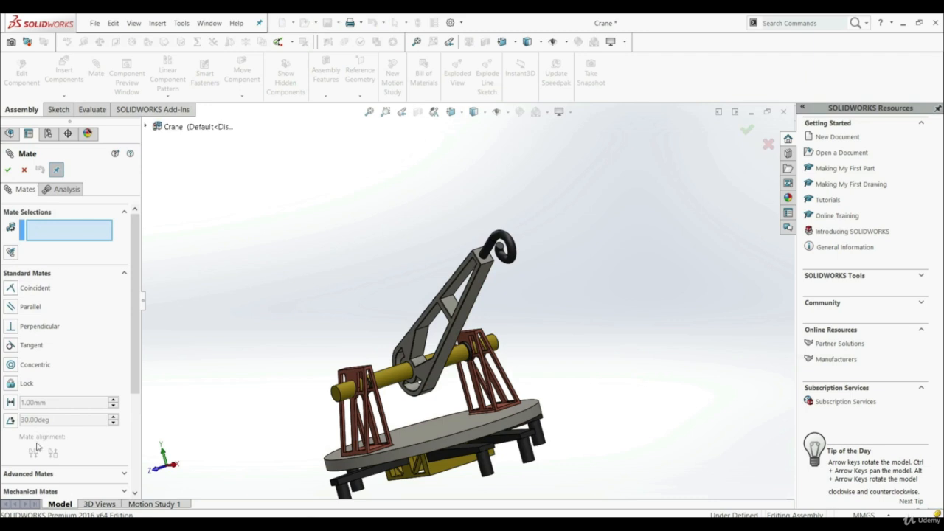
pyautogui.click(33, 475)
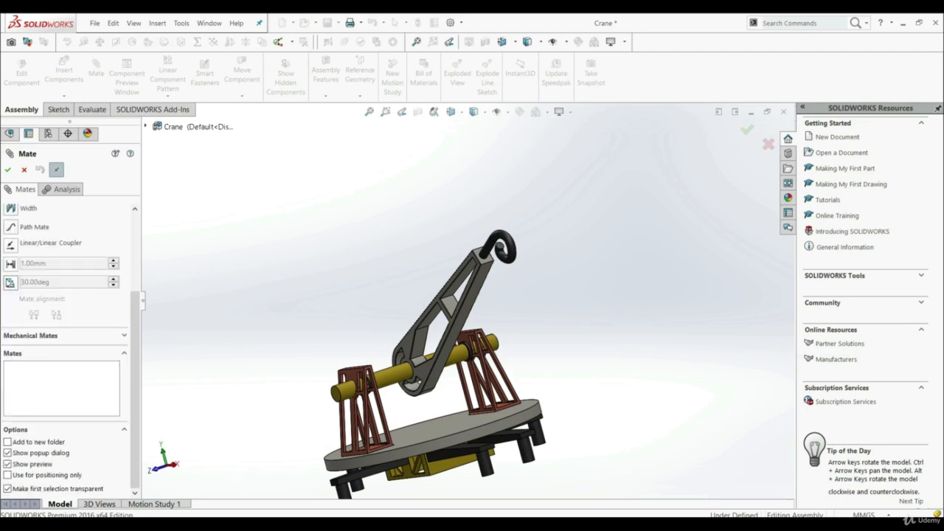
pyautogui.click(10, 282)
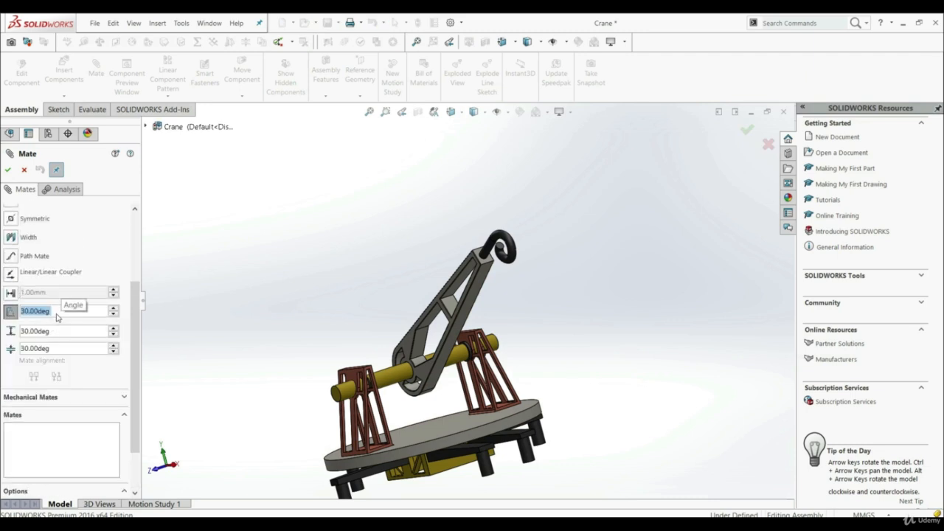
pyautogui.write('60')
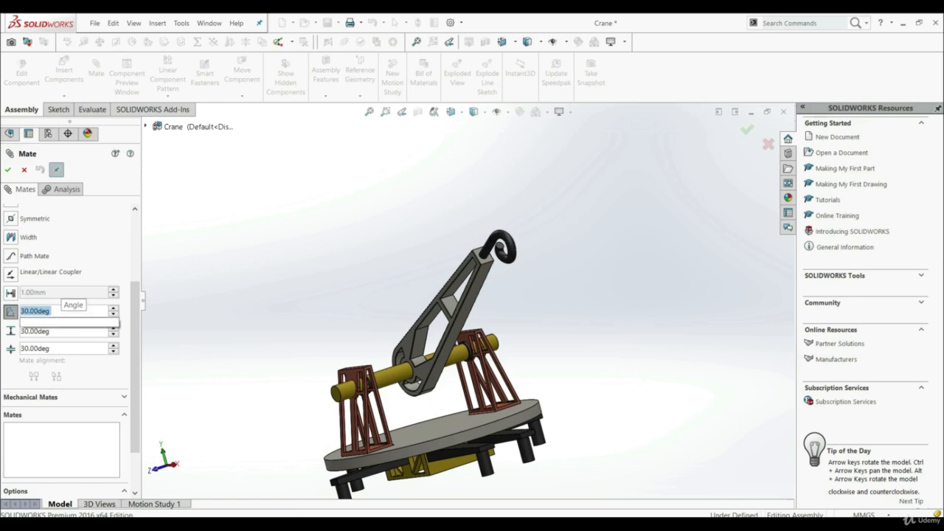
pyautogui.press('Return')
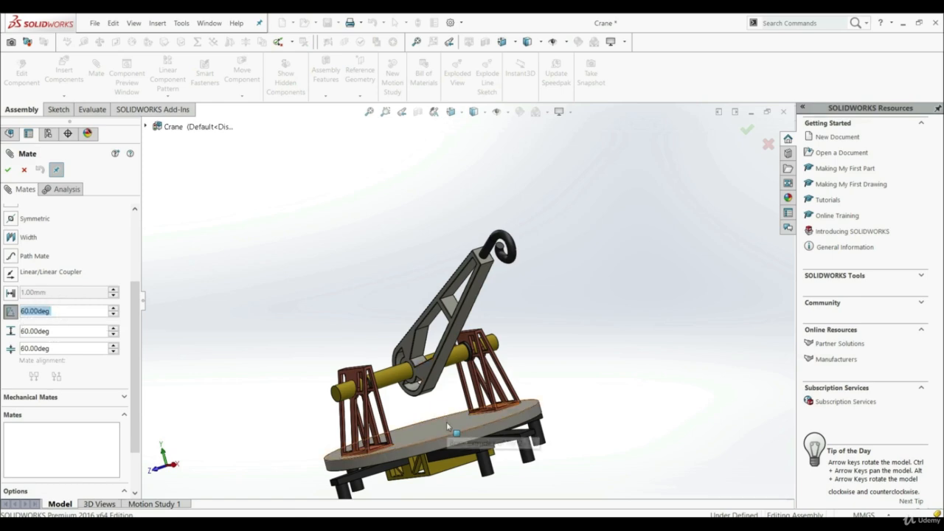
pyautogui.click(445, 374)
pyautogui.scroll(-5, 446, 374)
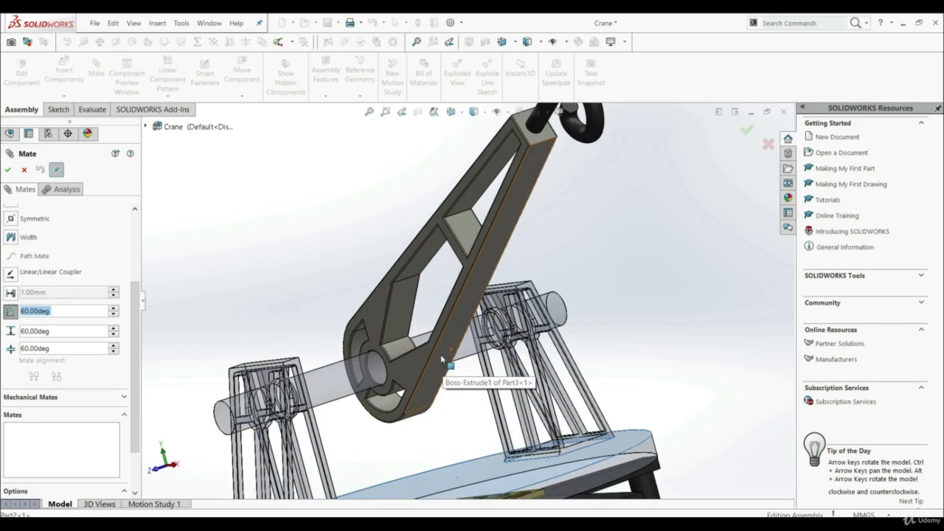
pyautogui.click(440, 354)
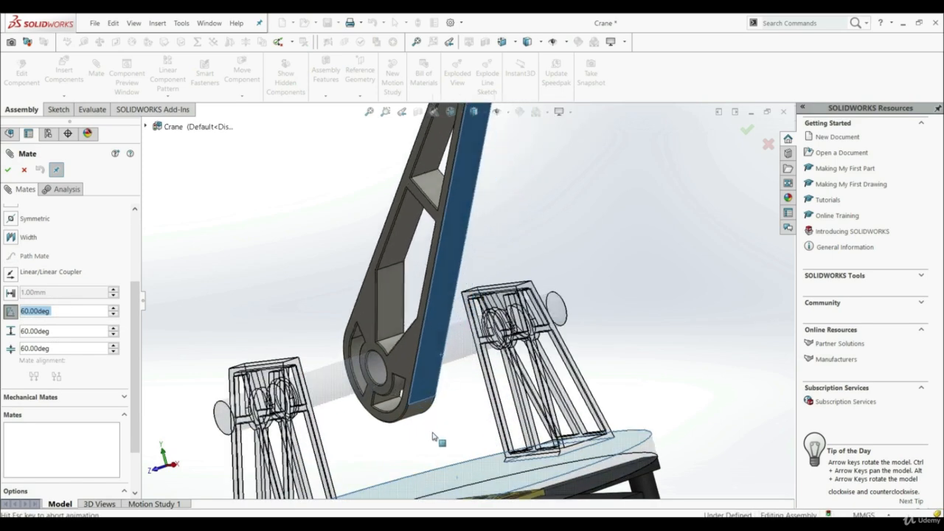
pyautogui.click(7, 170)
pyautogui.click(6, 170)
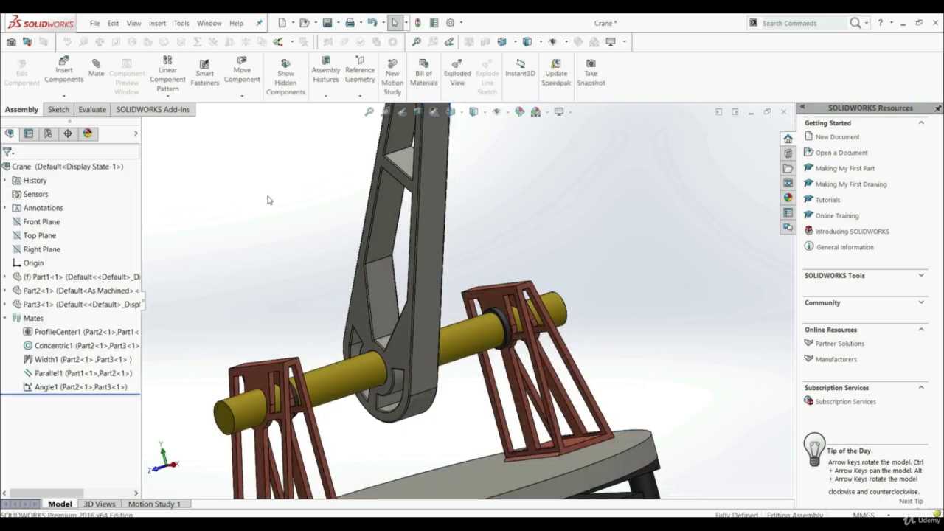
# Try to swing the crane arm and examine its inclination to the base plate from several viewpoints.
pyautogui.scroll(6, 270, 200)
pyautogui.moveTo(378, 268); pyautogui.dragTo(467, 297, button='middle')
pyautogui.scroll(-3, 456, 277)
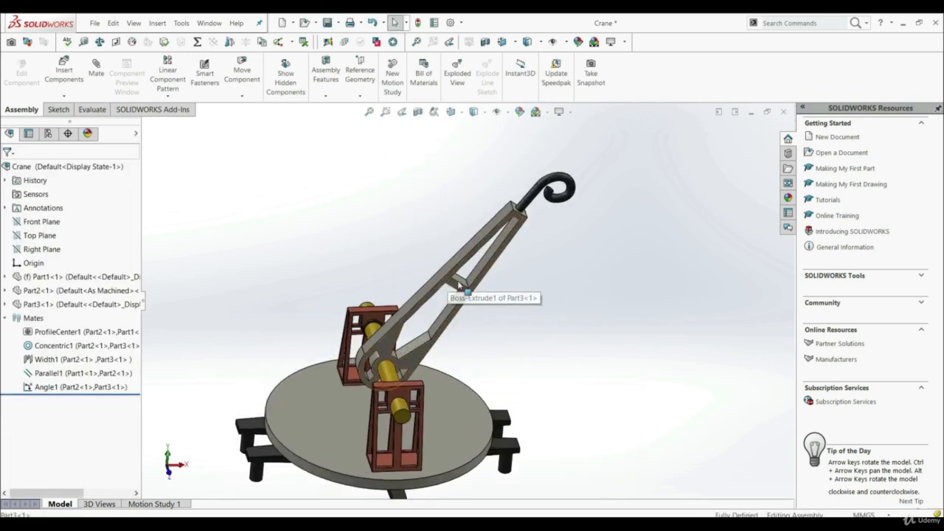
pyautogui.moveTo(459, 285); pyautogui.dragTo(546, 354)
pyautogui.click(537, 365)
pyautogui.moveTo(537, 366); pyautogui.dragTo(487, 403, button='middle')
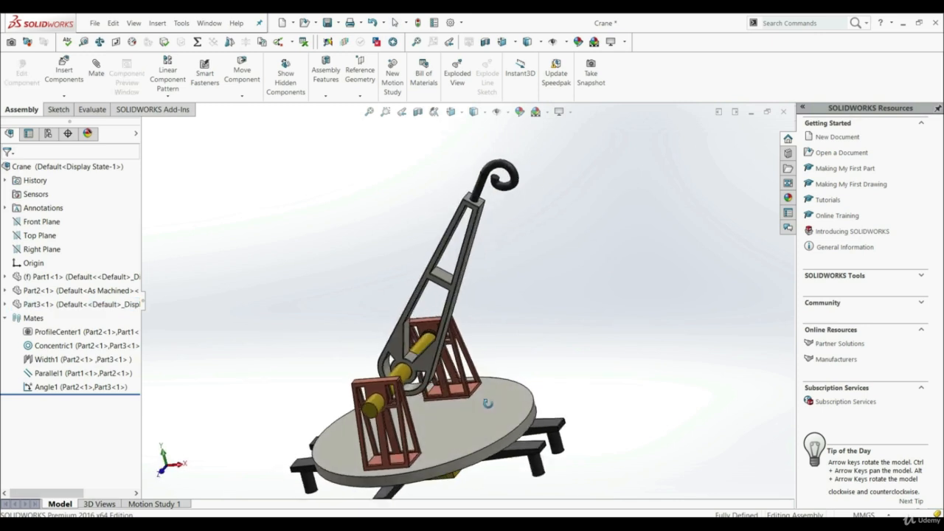
pyautogui.scroll(-1, 489, 408)
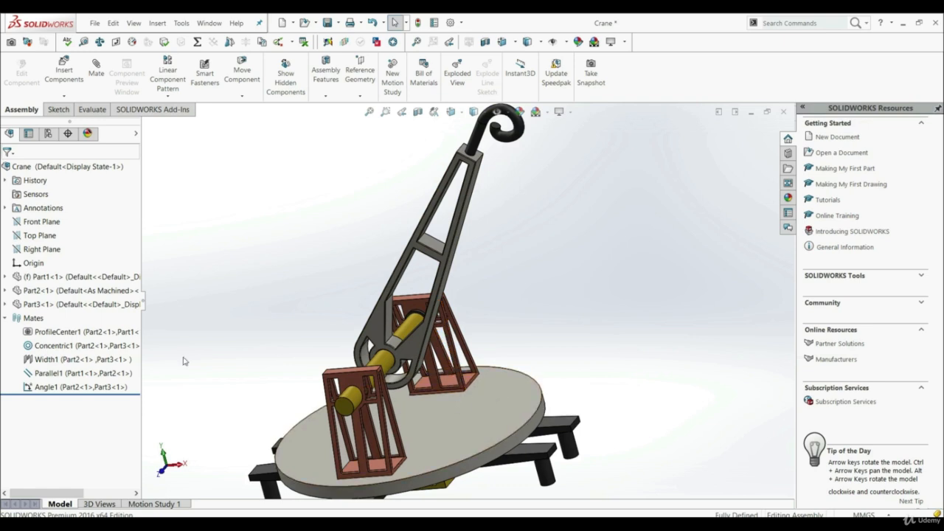
# Open the arm's Angle1 mate for editing and set its advanced limit maximum to 150 degrees.
pyautogui.rightClick(52, 388)
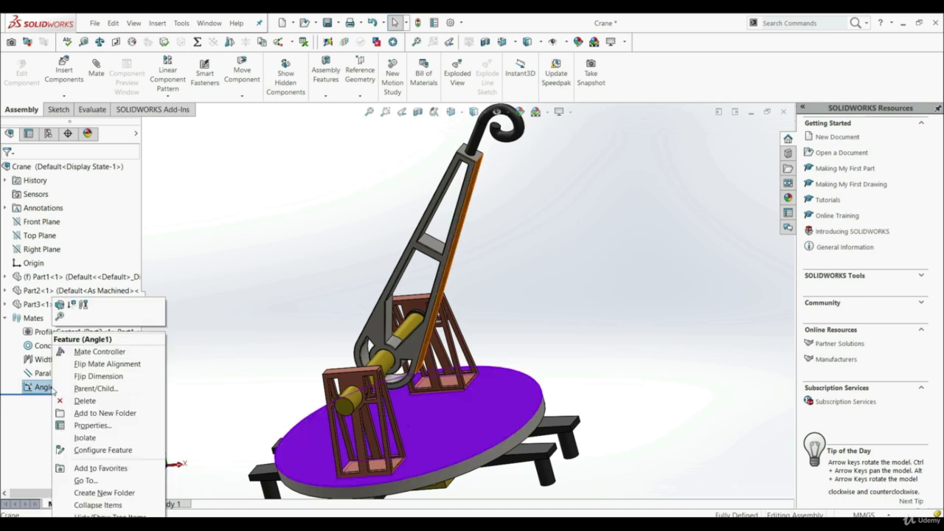
pyautogui.press('Escape')
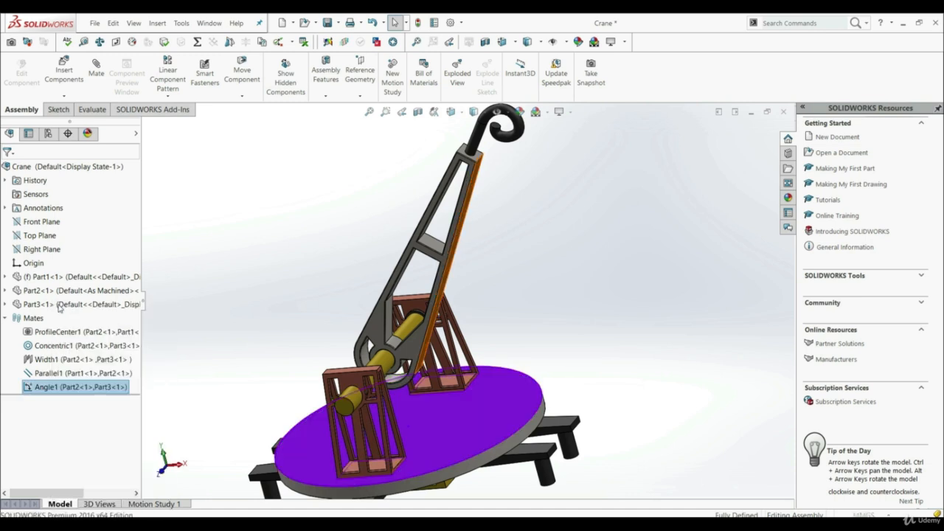
pyautogui.scroll(-5, 85, 362)
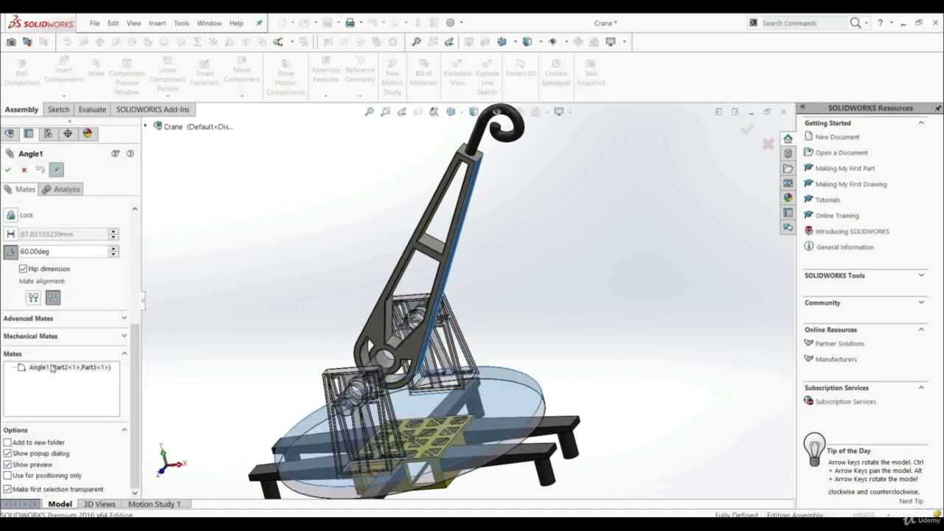
pyautogui.click(44, 319)
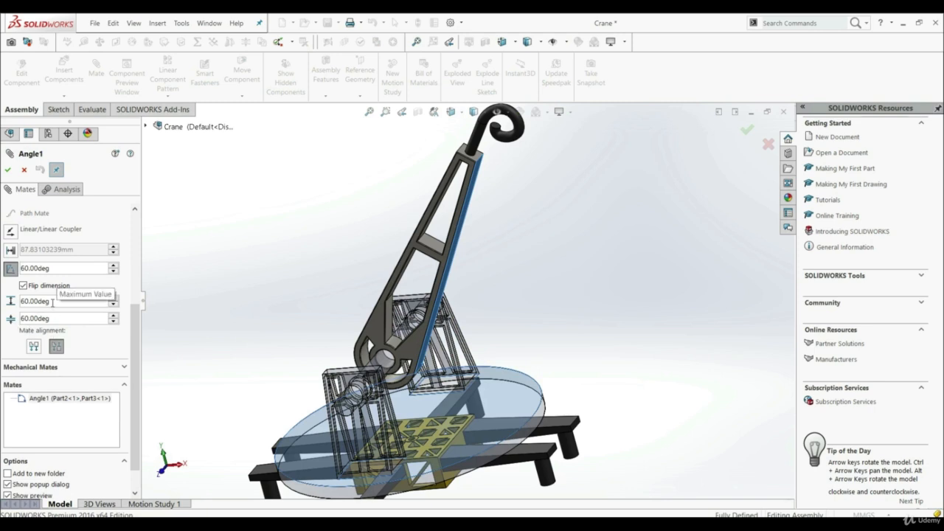
pyautogui.doubleClick(52, 301)
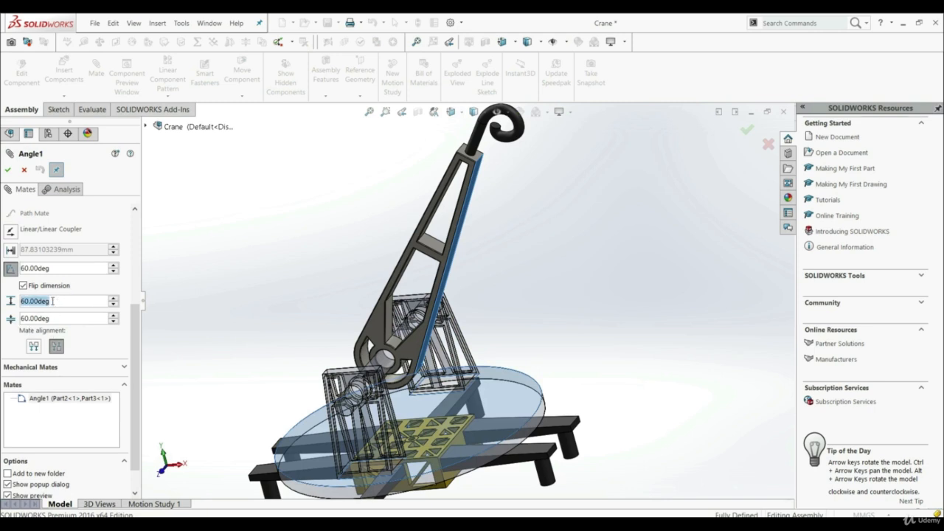
pyautogui.write('150')
pyautogui.press('Return')
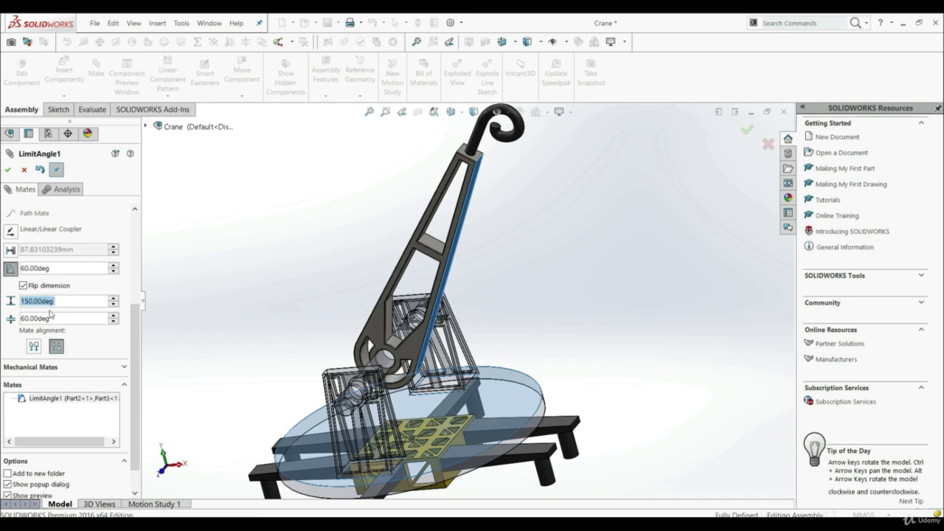
# Set the angle mate's minimum to 10 degrees, finish editing, and swing the arm to test the limits.
pyautogui.doubleClick(46, 318)
pyautogui.write('10')
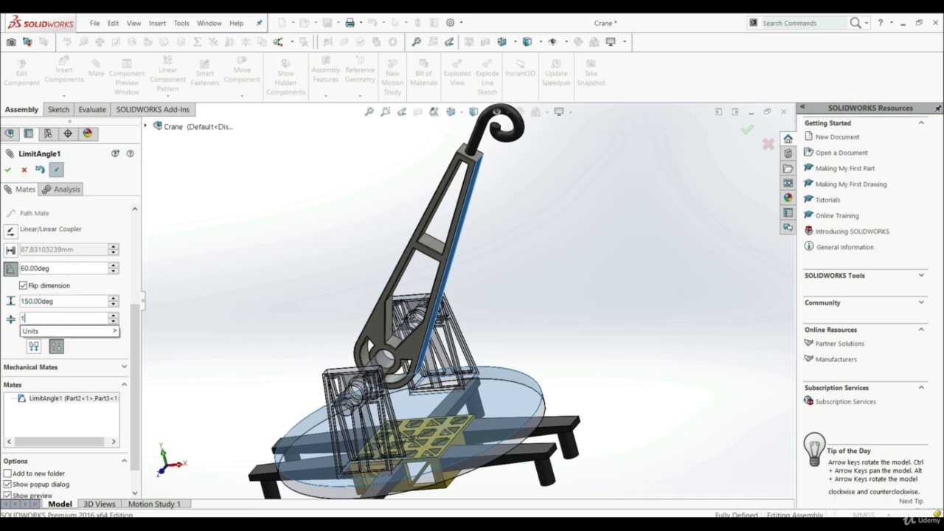
pyautogui.press('Return')
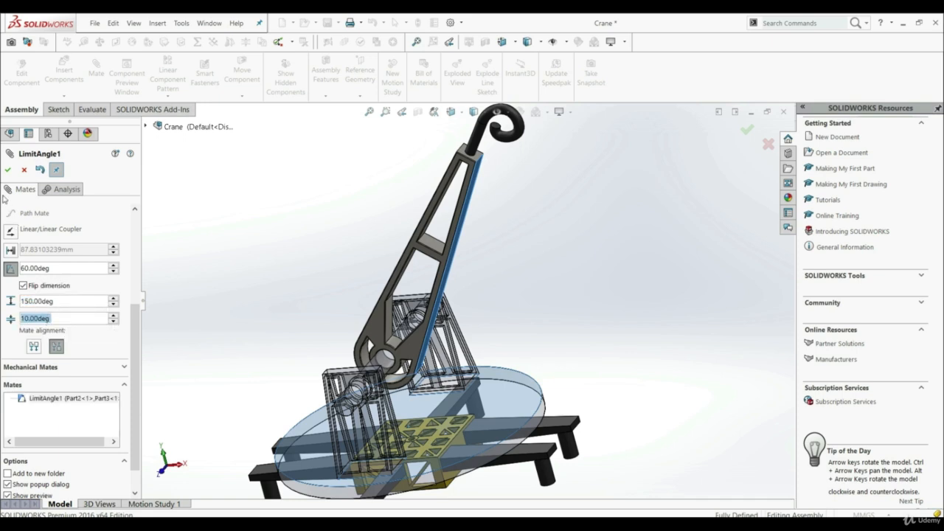
pyautogui.click(6, 171)
pyautogui.click(7, 171)
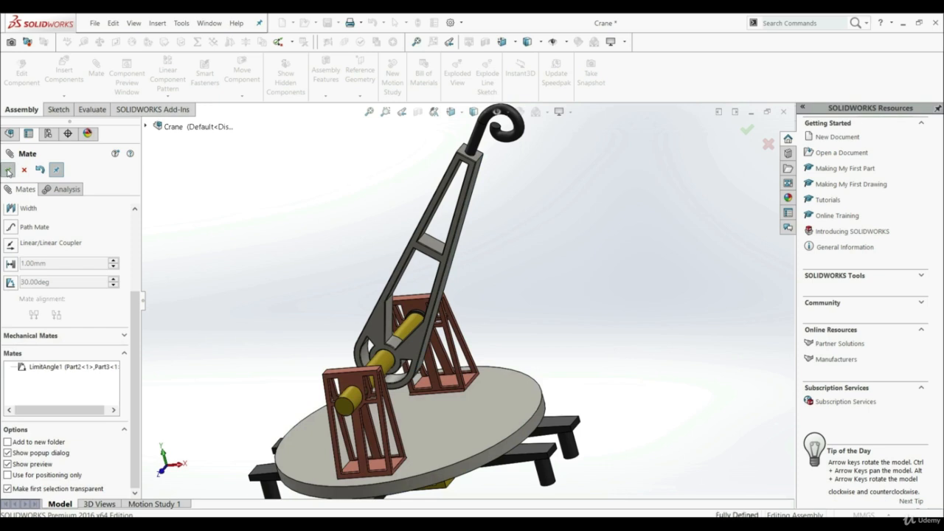
pyautogui.click(242, 73)
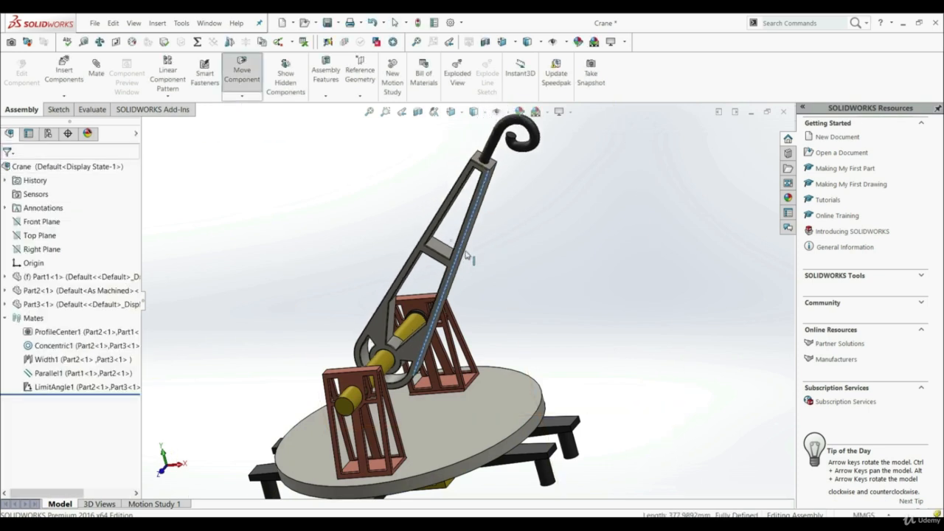
pyautogui.moveTo(435, 236); pyautogui.dragTo(472, 284)
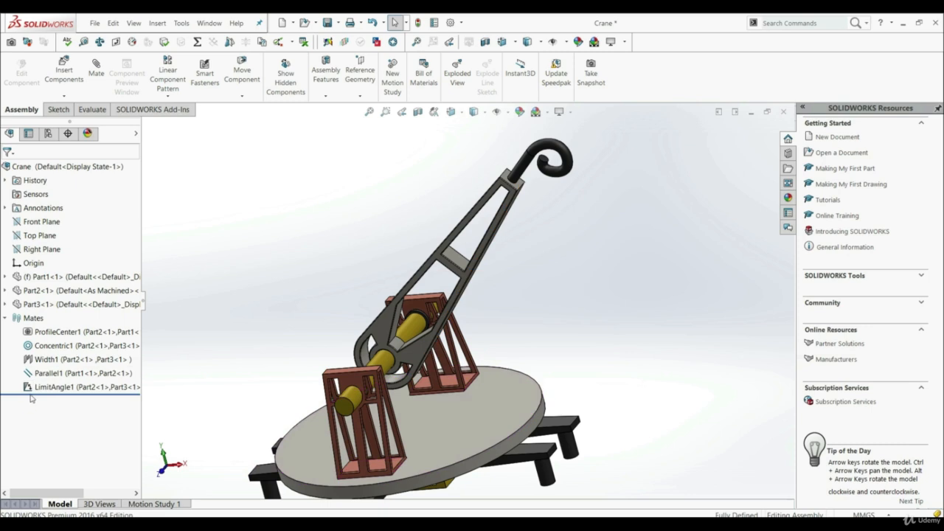
# Edit the LimitAngle1 mate to turn off Flip dimension and use aligned mate alignment, finish editing, and swing the arm to test it.
pyautogui.rightClick(45, 389)
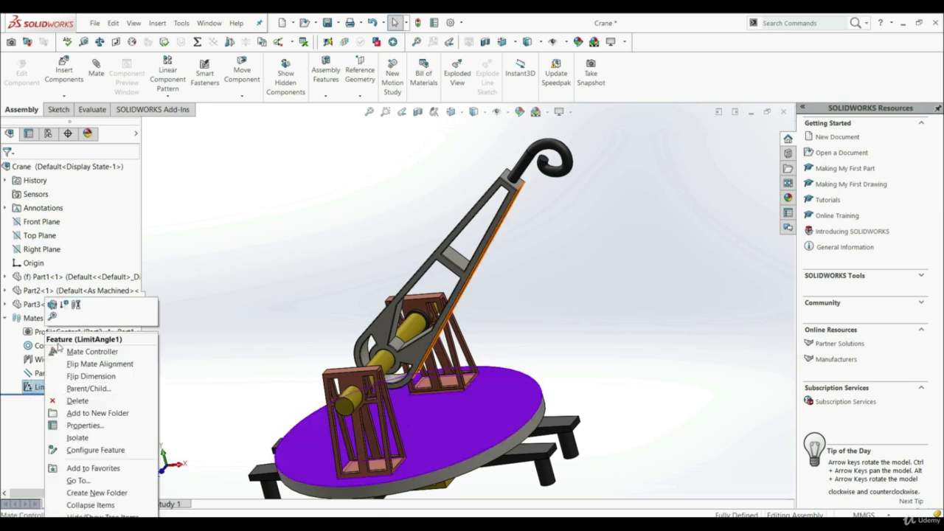
pyautogui.click(56, 307)
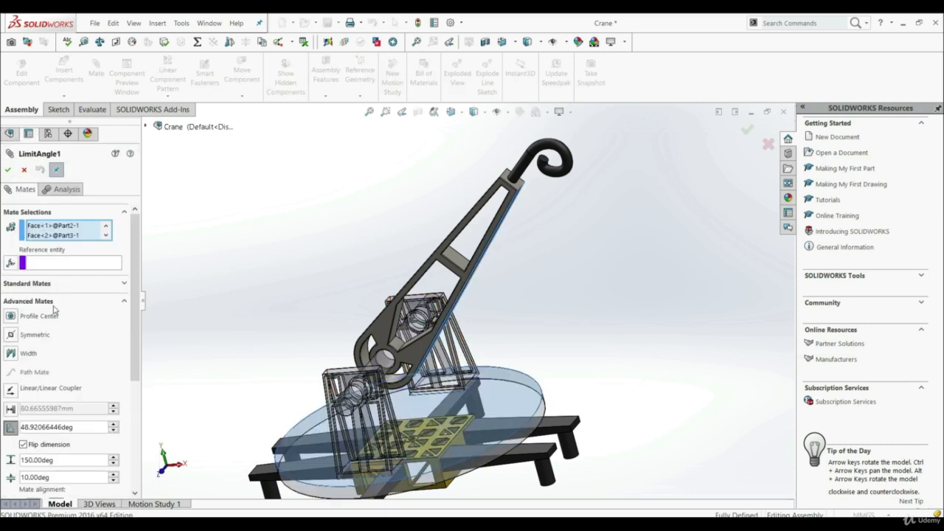
pyautogui.moveTo(134, 349); pyautogui.dragTo(135, 426)
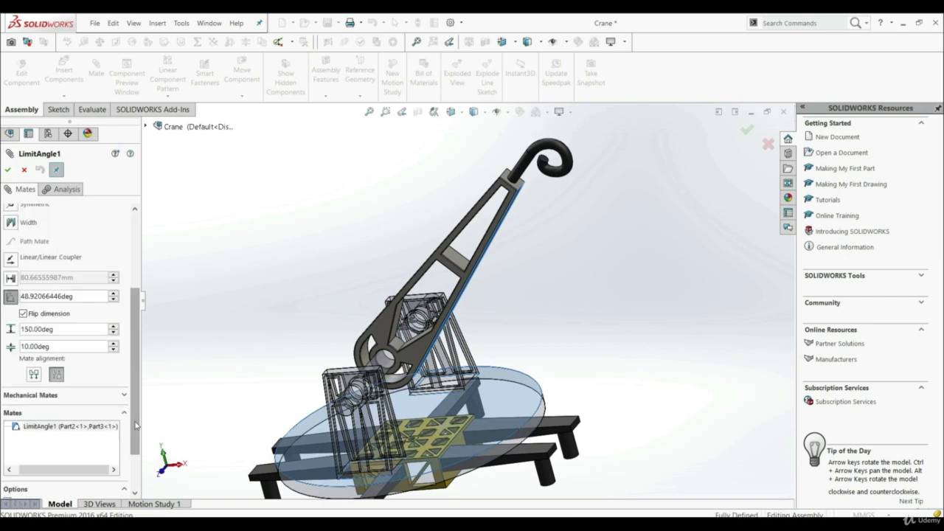
pyautogui.click(24, 315)
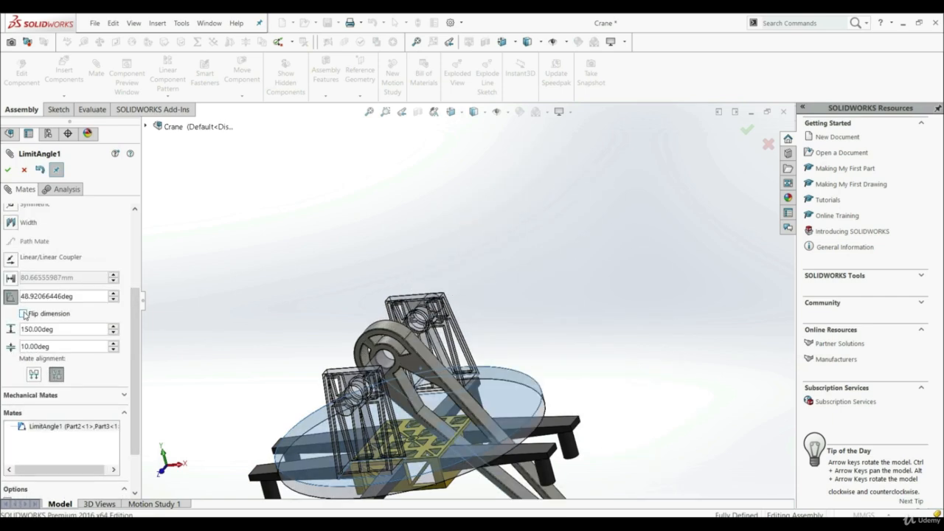
pyautogui.scroll(3, 436, 430)
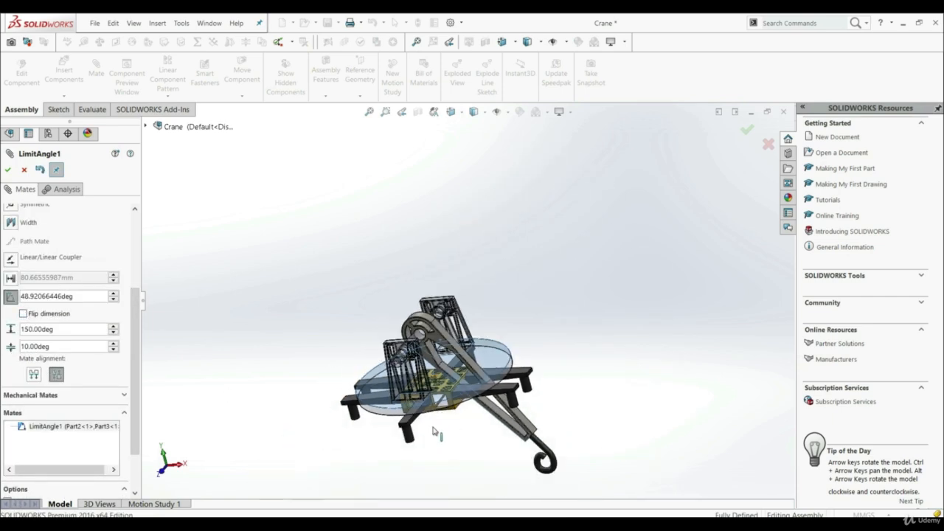
pyautogui.click(34, 375)
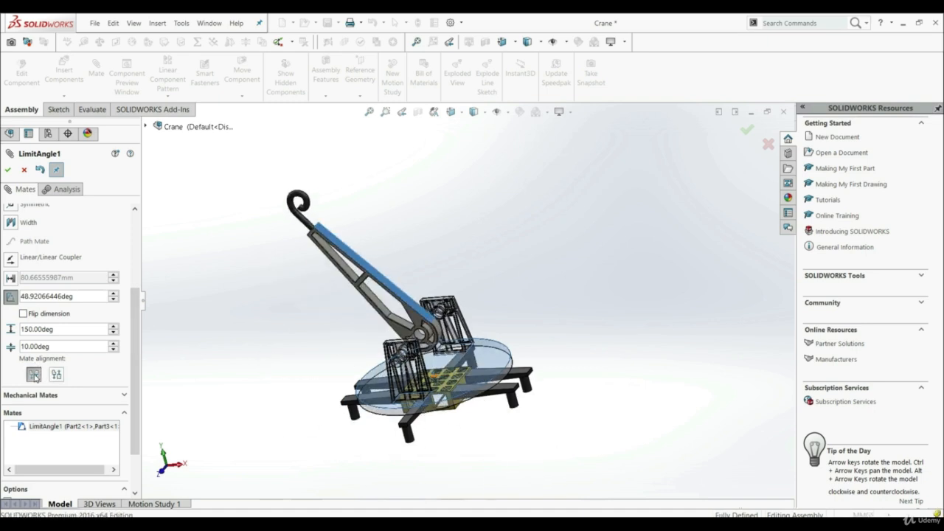
pyautogui.click(9, 171)
pyautogui.click(9, 170)
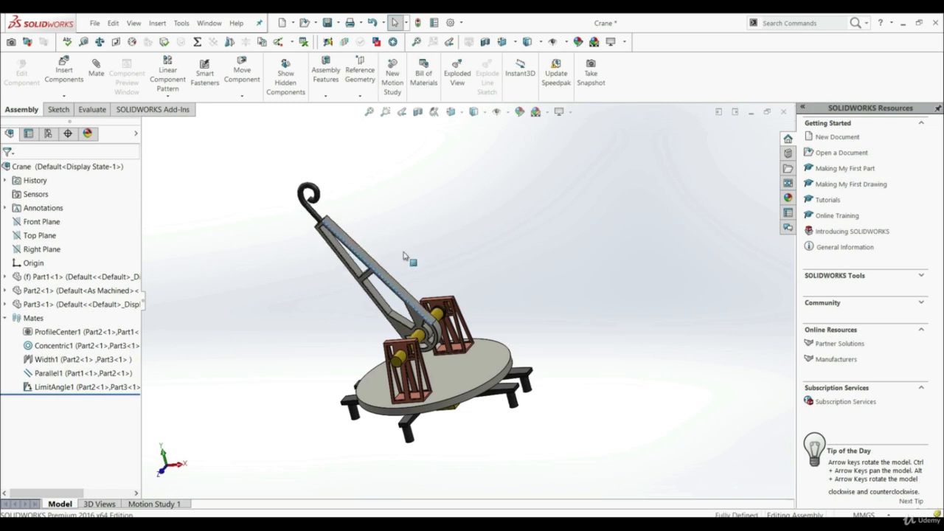
pyautogui.moveTo(403, 256); pyautogui.dragTo(604, 335)
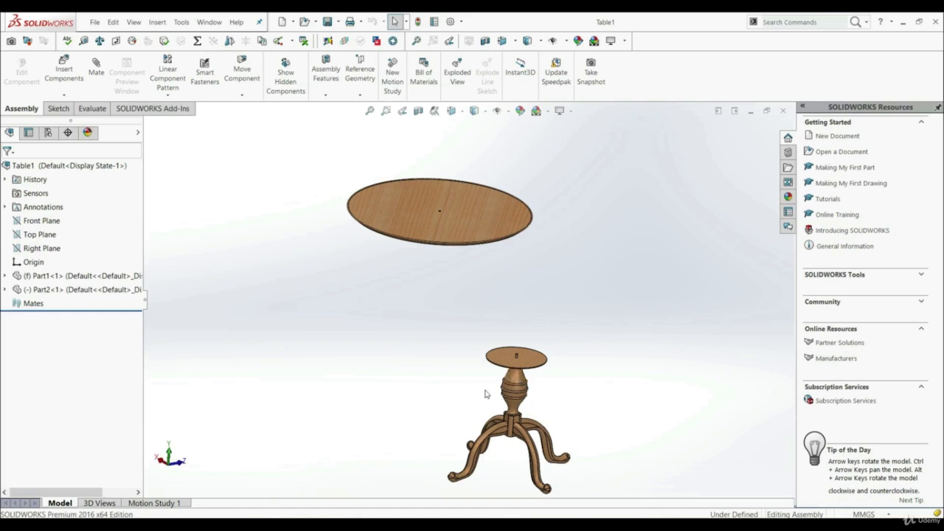
# In the Table1 assembly, examine the round tabletop with its center hole and the pedestal's upper disc with its pin from several viewpoints.
pyautogui.scroll(-2, 511, 432)
pyautogui.moveTo(527, 393); pyautogui.dragTo(484, 270, button='middle')
pyautogui.scroll(5, 518, 353)
pyautogui.scroll(-3, 465, 203)
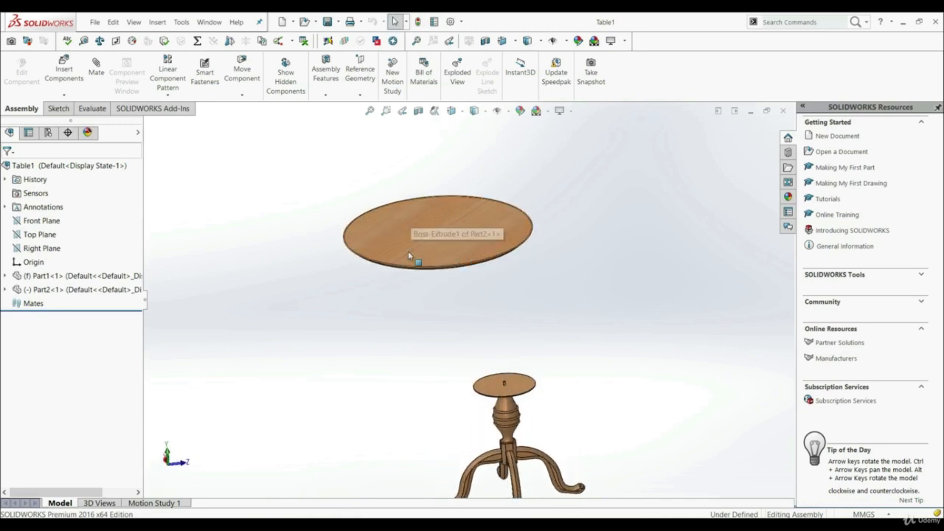
pyautogui.moveTo(524, 372); pyautogui.dragTo(528, 406, button='middle')
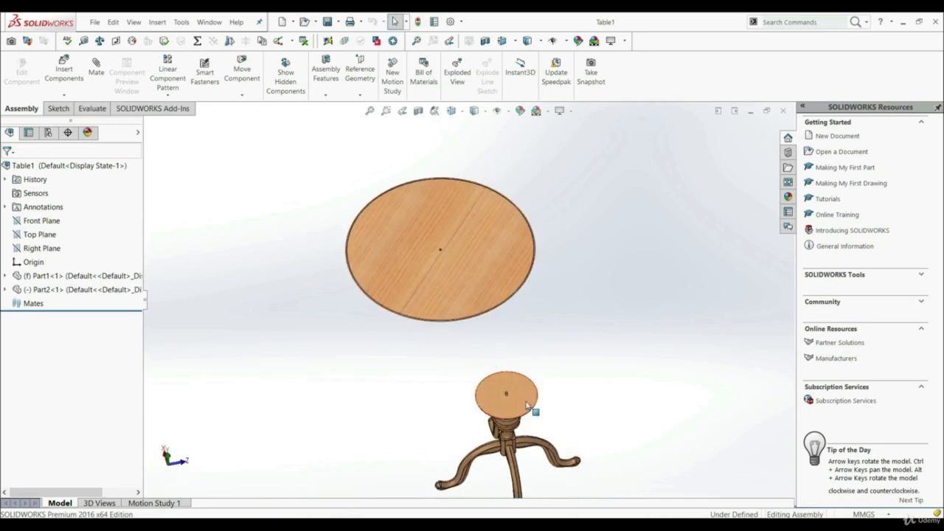
pyautogui.scroll(-3, 528, 405)
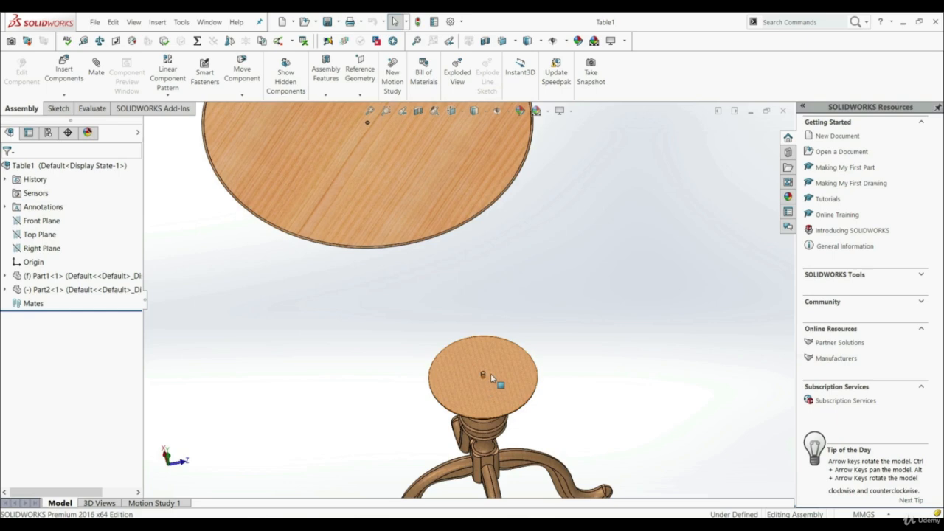
pyautogui.scroll(-3, 490, 373)
pyautogui.scroll(6, 458, 295)
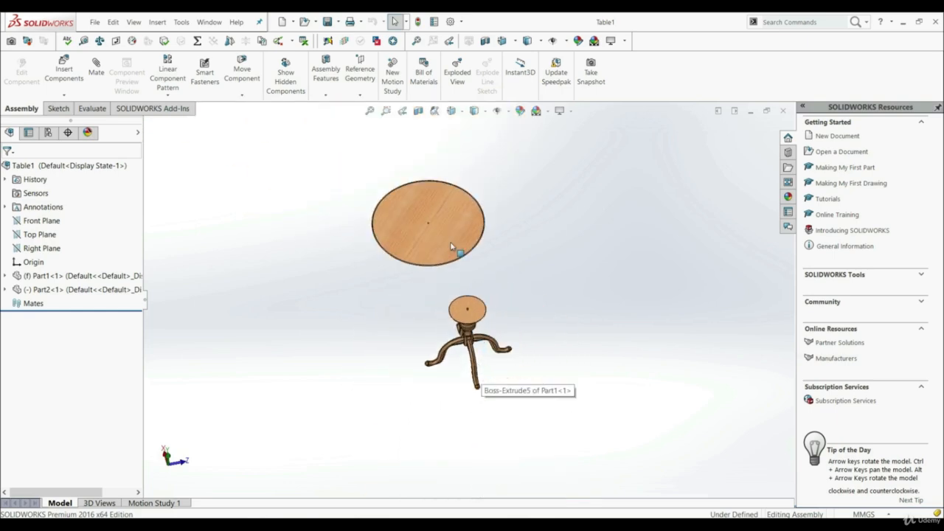
pyautogui.scroll(-5, 450, 244)
pyautogui.scroll(6, 503, 336)
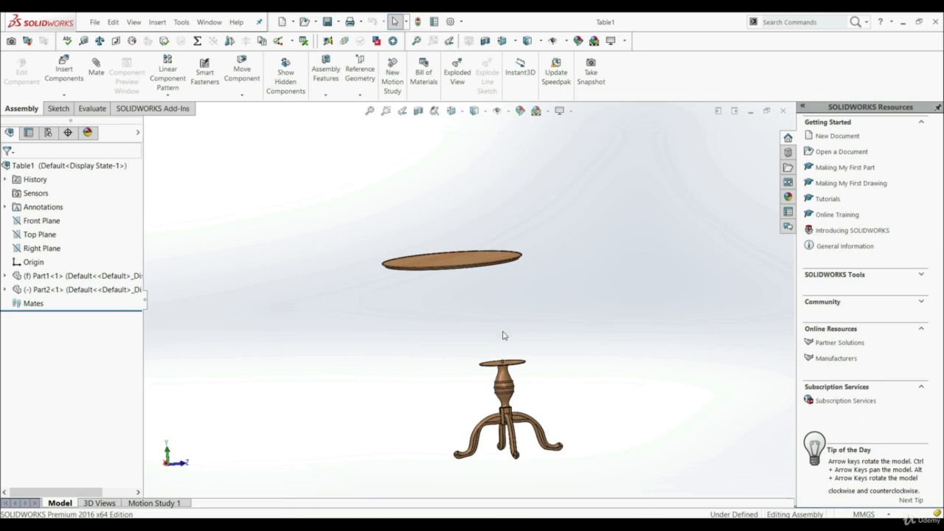
# Examine the pin on the pedestal's upper disc and the center hole in the round tabletop.
pyautogui.scroll(-6, 501, 325)
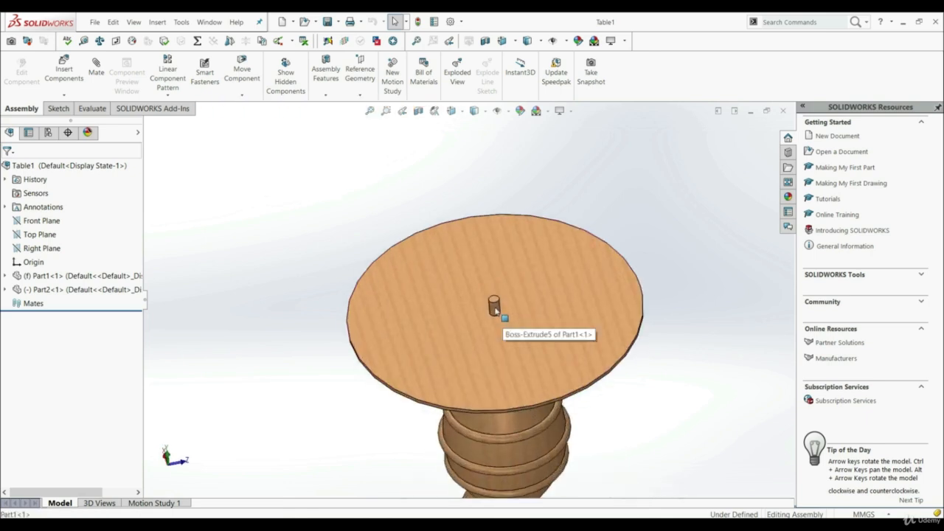
pyautogui.click(496, 310)
pyautogui.scroll(9, 498, 319)
pyautogui.scroll(-4, 429, 195)
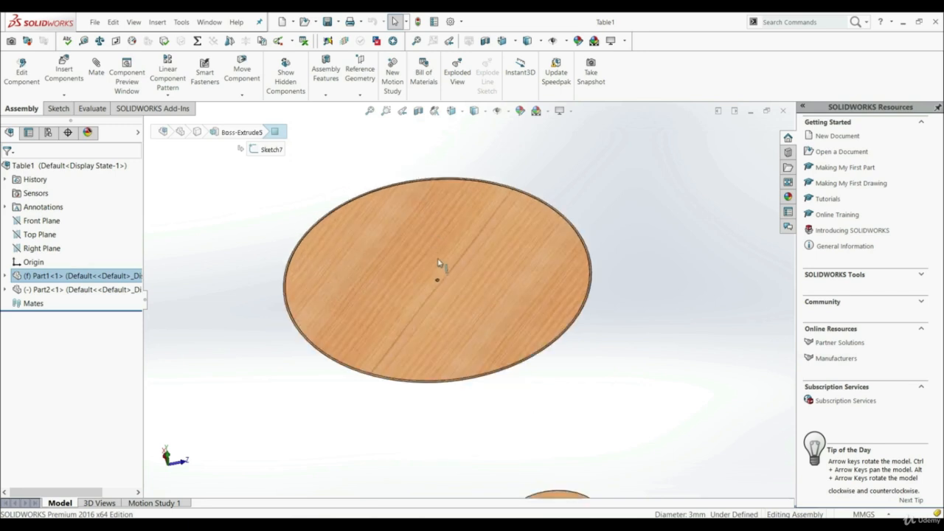
pyautogui.click(705, 350)
pyautogui.moveTo(705, 350); pyautogui.dragTo(507, 305, button='middle')
pyautogui.moveTo(501, 268); pyautogui.dragTo(537, 430, button='middle')
pyautogui.scroll(4, 538, 431)
pyautogui.scroll(-5, 537, 433)
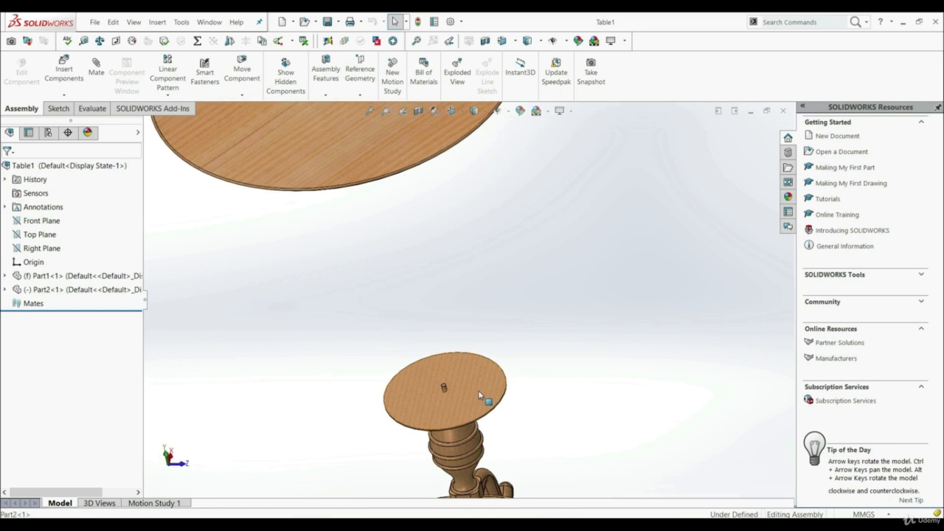
# Inspect the pin's base edge on the pedestal disc and the underside of the tabletop around its hole.
pyautogui.moveTo(565, 381); pyautogui.dragTo(479, 369, button='middle')
pyautogui.scroll(-5, 466, 327)
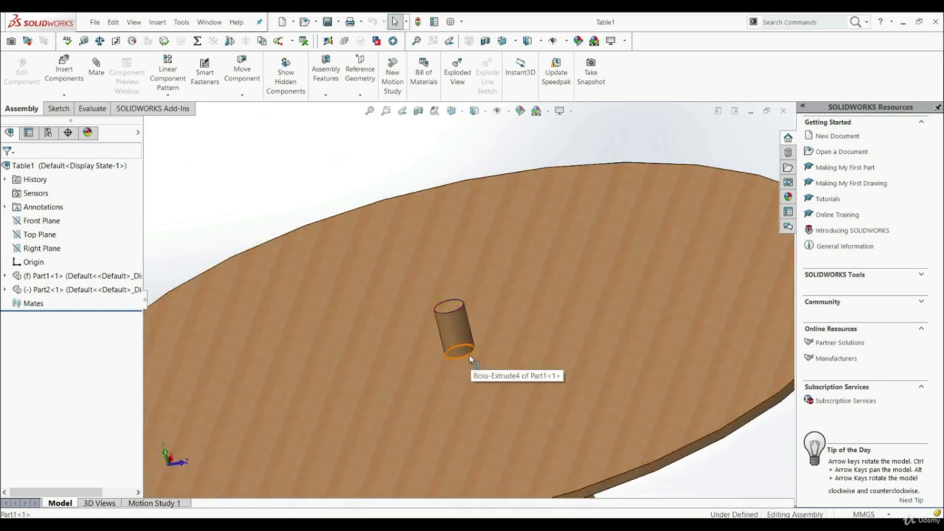
pyautogui.click(469, 358)
pyautogui.scroll(12, 474, 378)
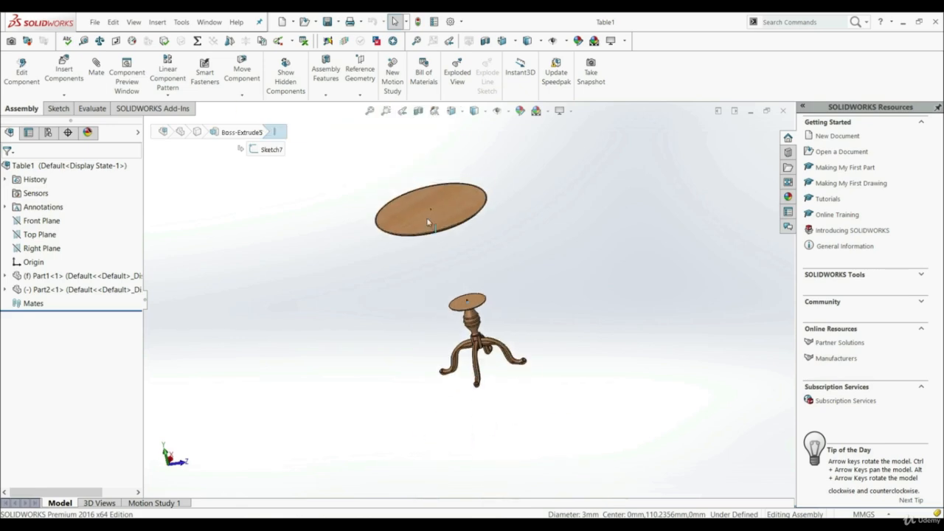
pyautogui.scroll(-5, 443, 223)
pyautogui.scroll(-5, 472, 236)
pyautogui.scroll(-3, 576, 366)
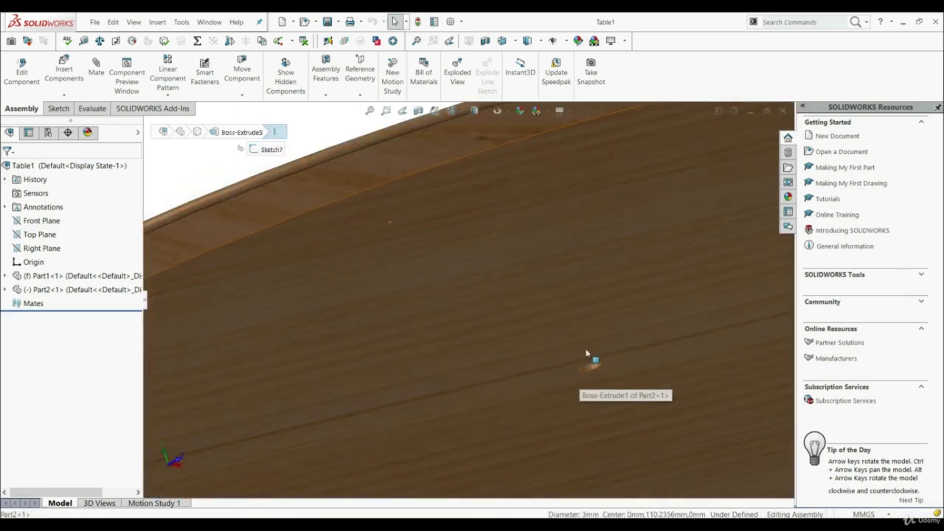
pyautogui.scroll(10, 596, 373)
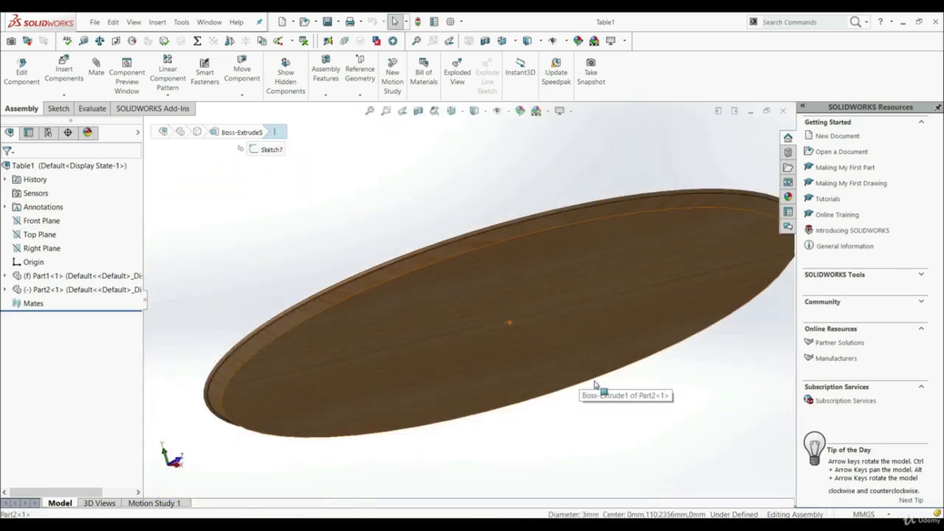
pyautogui.moveTo(578, 374); pyautogui.dragTo(585, 421, button='middle')
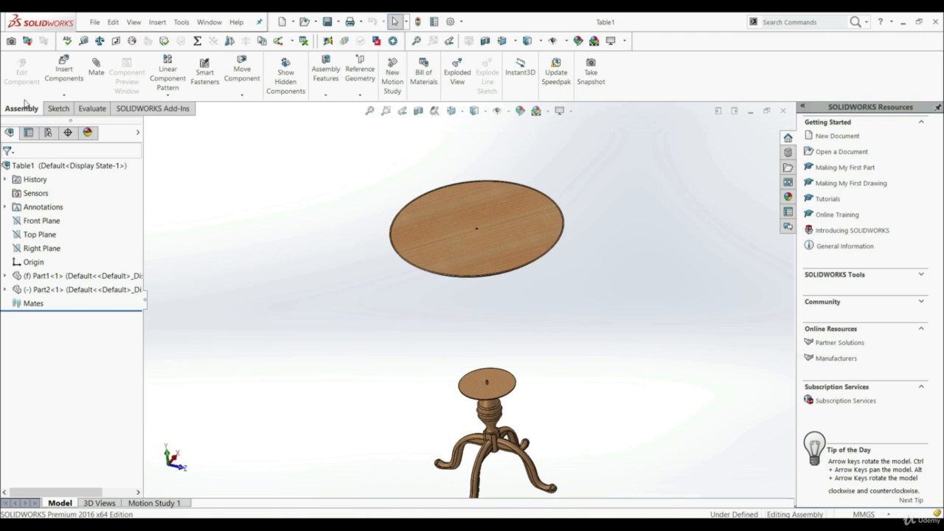
# Add a Profile Center advanced mate between the round tabletop's underside and the top face of the pedestal's disc.
pyautogui.click(93, 70)
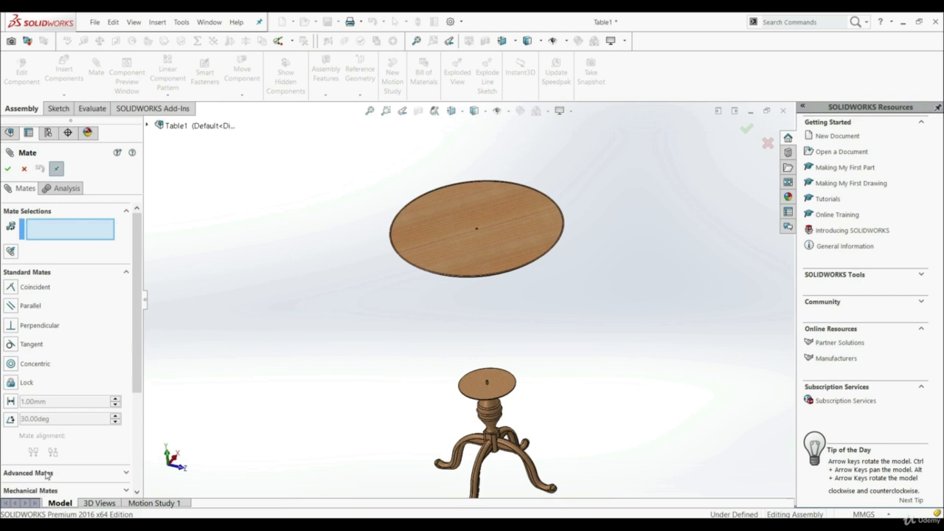
pyautogui.click(36, 472)
pyautogui.scroll(3, 52, 369)
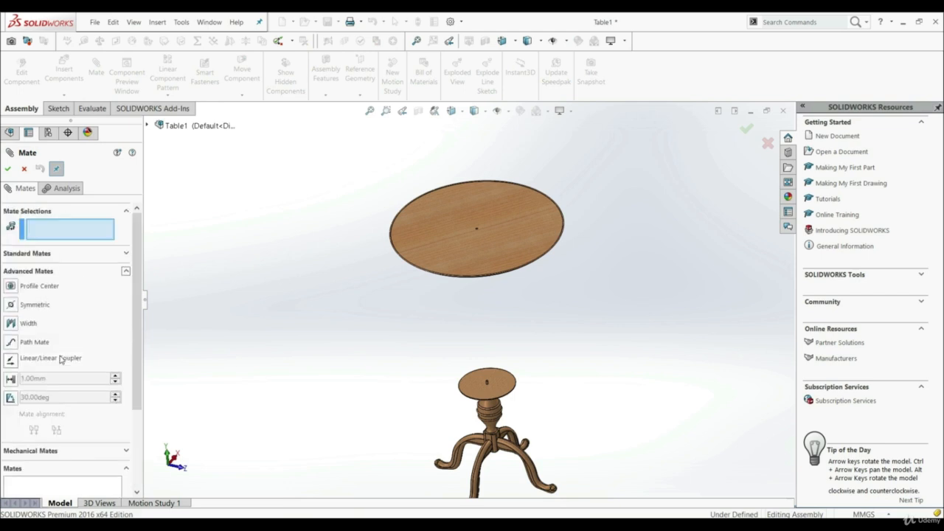
pyautogui.click(10, 287)
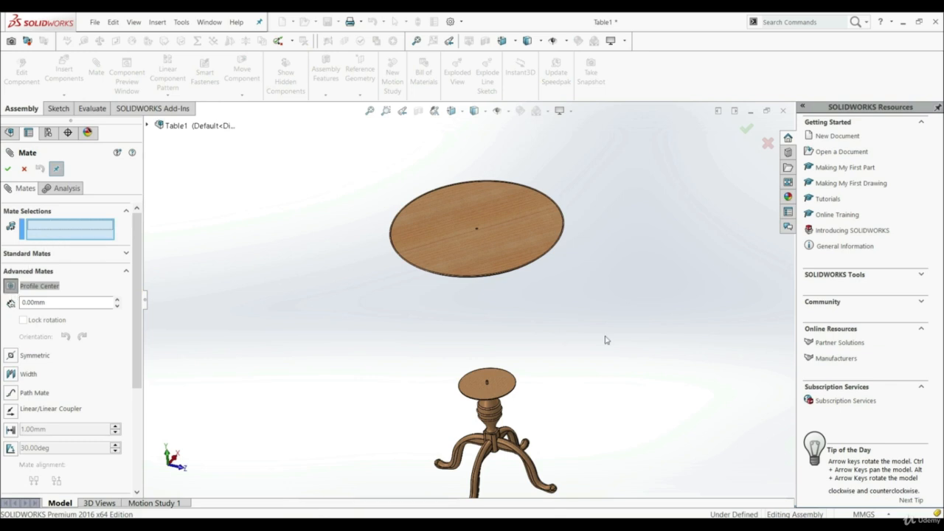
pyautogui.moveTo(605, 337); pyautogui.dragTo(526, 258, button='middle')
pyautogui.scroll(-3, 527, 257)
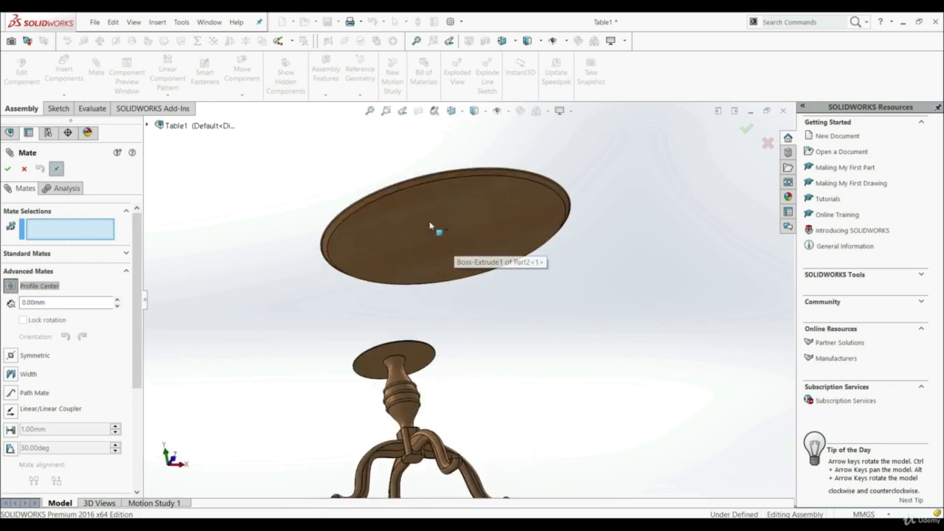
pyautogui.click(416, 227)
pyautogui.moveTo(401, 315); pyautogui.dragTo(534, 461, button='middle')
pyautogui.scroll(3, 539, 461)
pyautogui.scroll(-3, 500, 431)
pyautogui.click(504, 349)
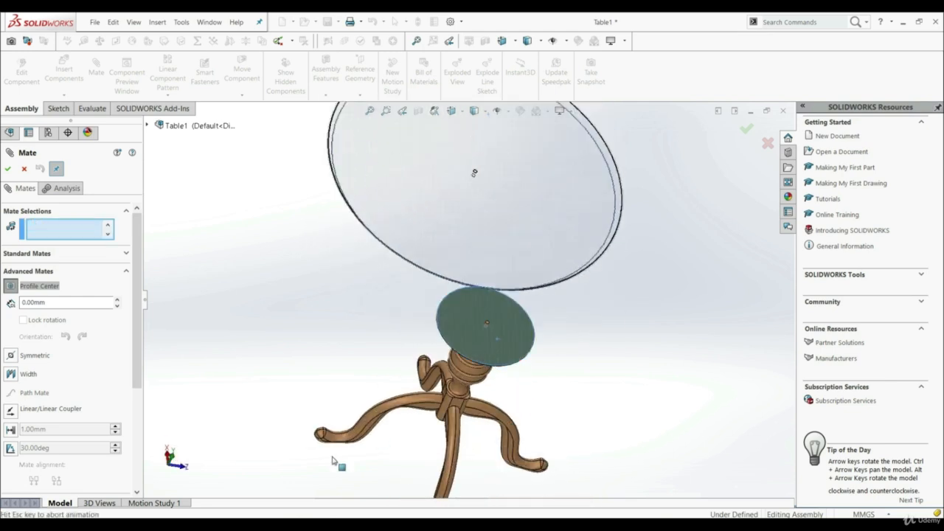
pyautogui.click(7, 169)
pyautogui.click(7, 169)
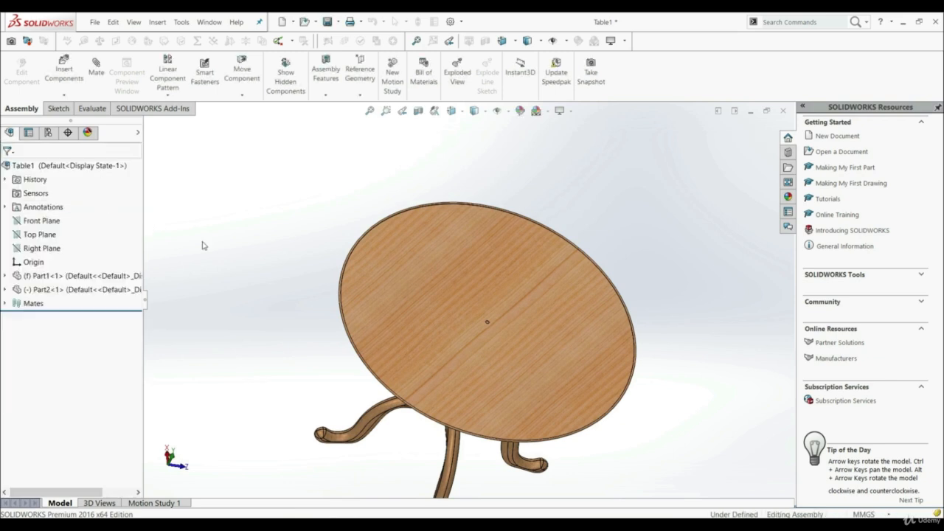
# Turn the mated round table to test whether the tabletop still rotates on the pedestal.
pyautogui.moveTo(211, 228); pyautogui.dragTo(374, 303, button='middle')
pyautogui.moveTo(374, 303); pyautogui.dragTo(424, 328)
pyautogui.click(291, 271)
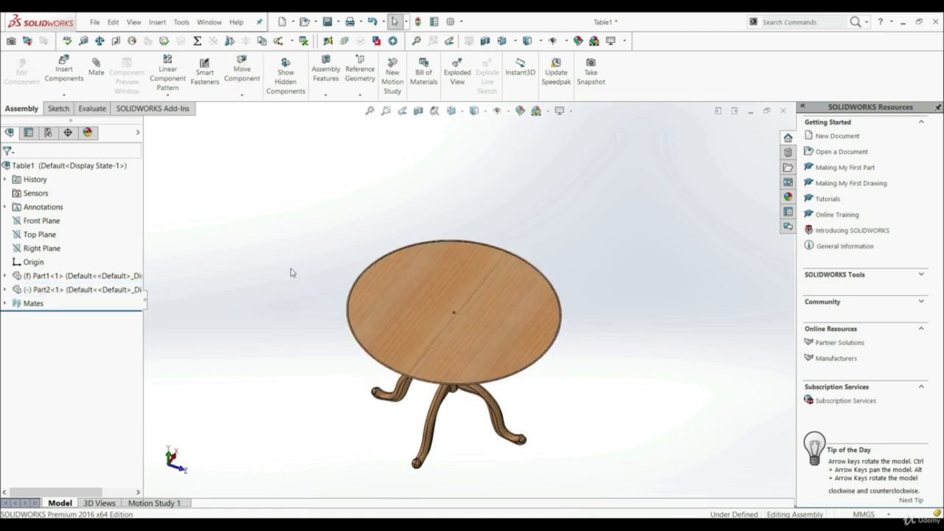
pyautogui.moveTo(332, 357); pyautogui.dragTo(307, 361, button='middle')
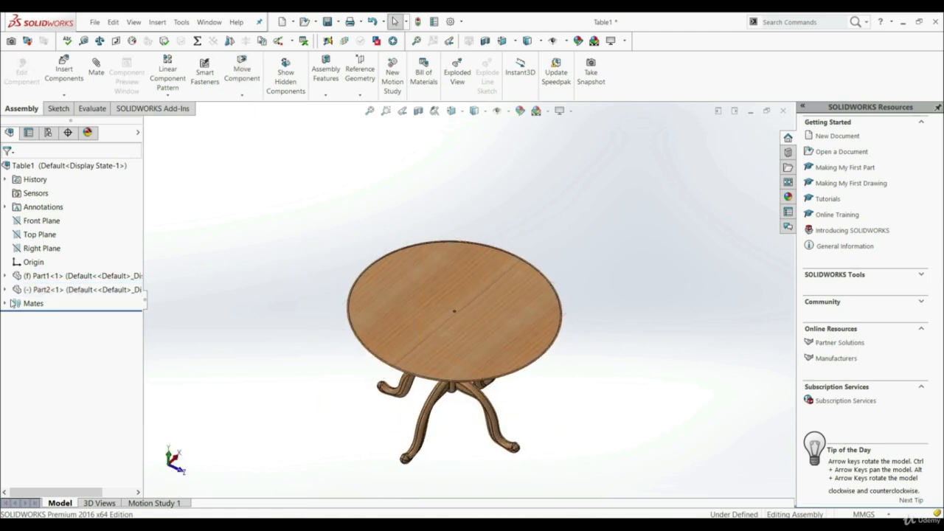
# Edit the ProfileCenter1 mate to turn on Lock rotation, finish editing, and try to rotate the tabletop.
pyautogui.click(5, 303)
pyautogui.rightClick(37, 317)
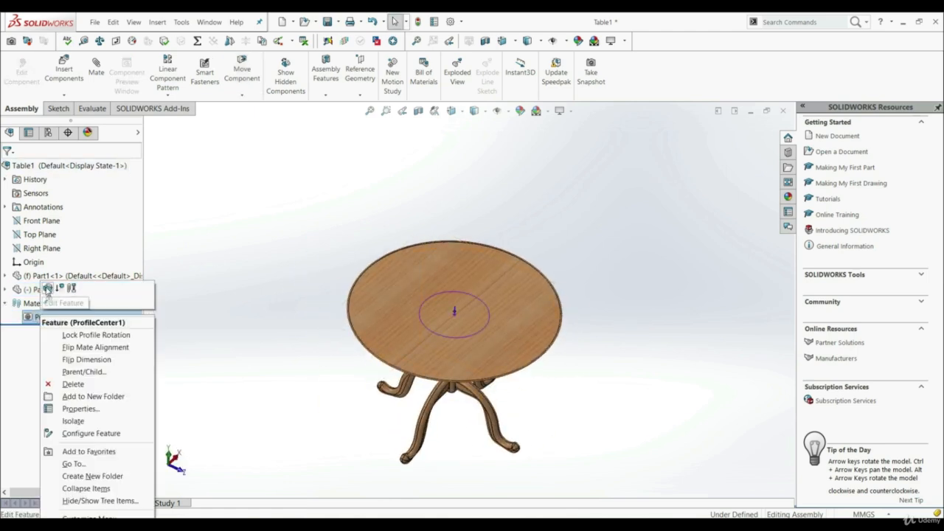
pyautogui.press('Escape')
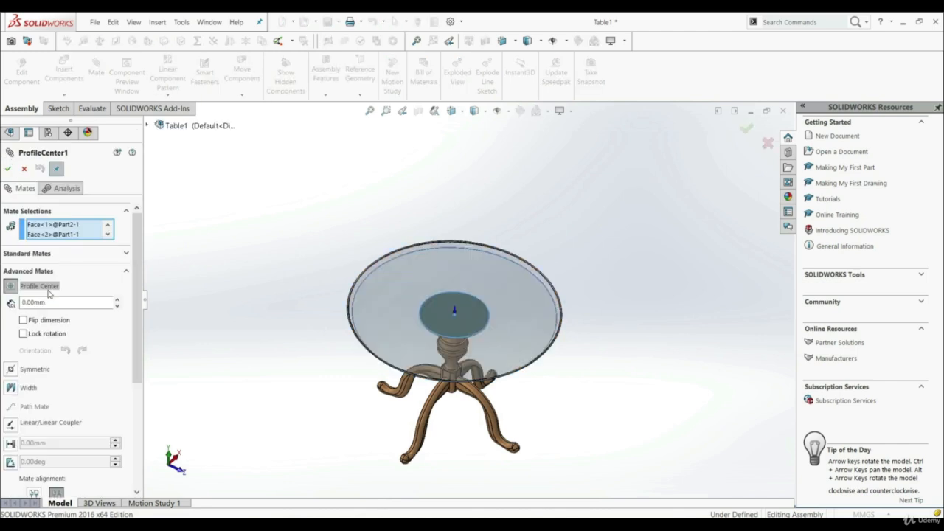
pyautogui.click(23, 334)
pyautogui.click(10, 170)
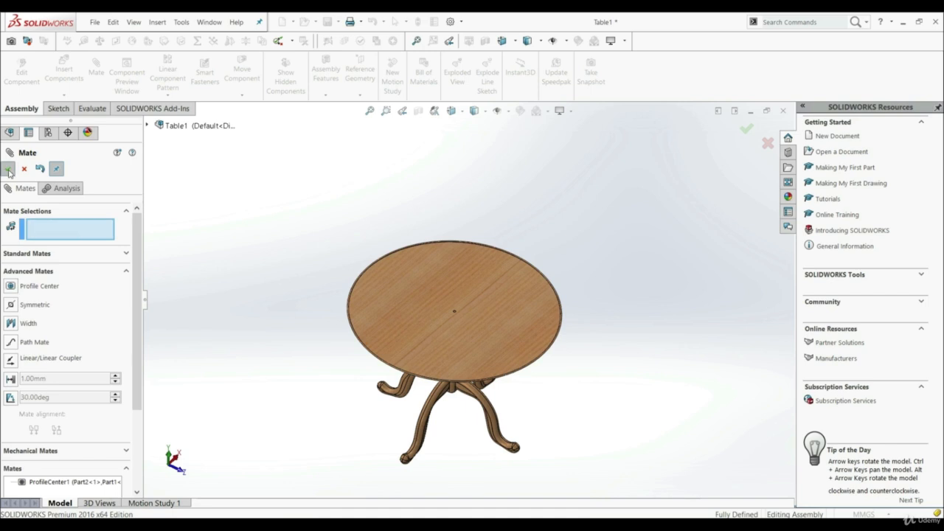
pyautogui.click(9, 170)
pyautogui.moveTo(376, 324); pyautogui.dragTo(322, 364)
pyautogui.moveTo(320, 369)
pyautogui.mouseDown(button='middle')
pyautogui.moveTo(318, 379)
pyautogui.moveTo(314, 295)
pyautogui.moveTo(321, 360)
pyautogui.mouseUp(button='middle')
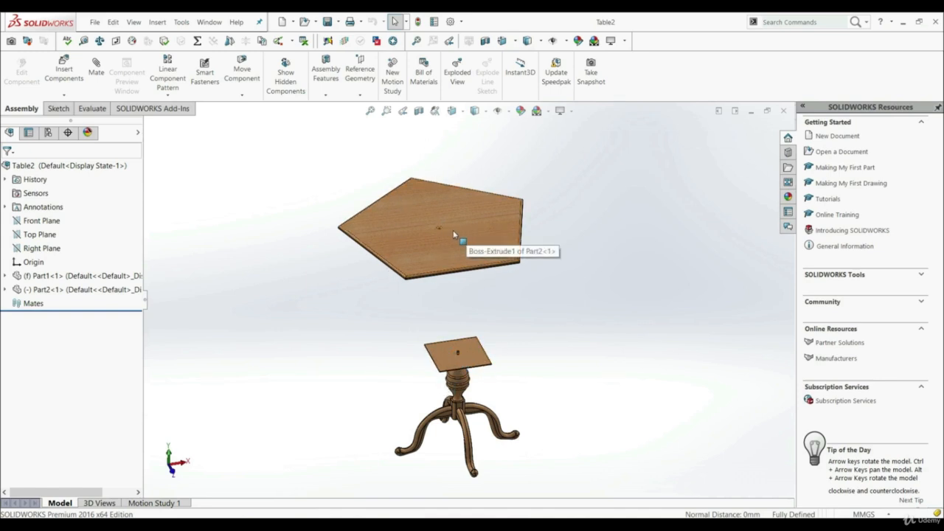
# In the Table2 assembly, add a Profile Center advanced mate between the pedestal's rectangular plate and the pentagonal tabletop's underside.
pyautogui.moveTo(377, 230); pyautogui.dragTo(524, 311, button='middle')
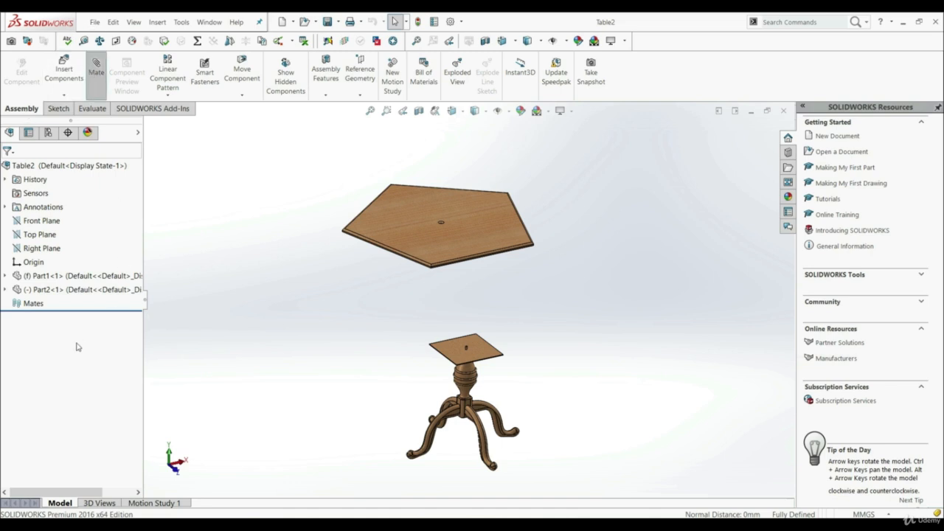
pyautogui.click(49, 476)
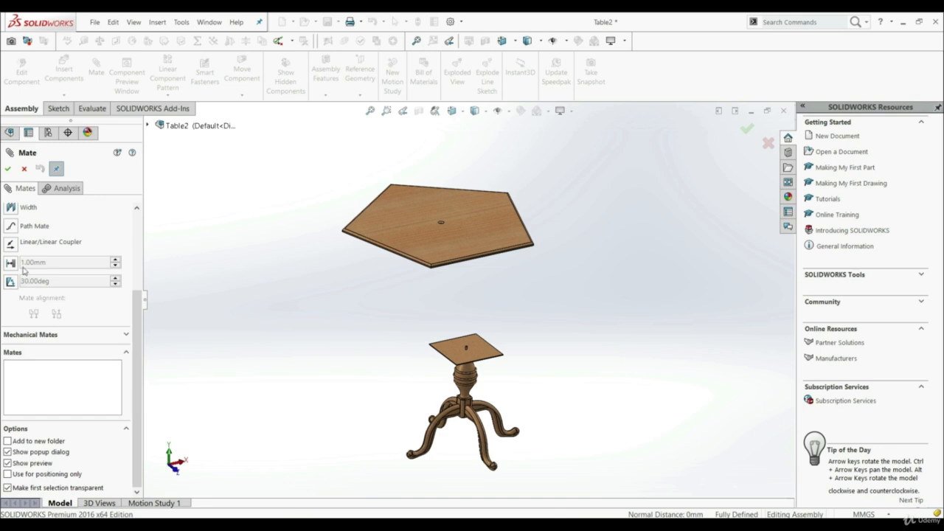
pyautogui.click(10, 286)
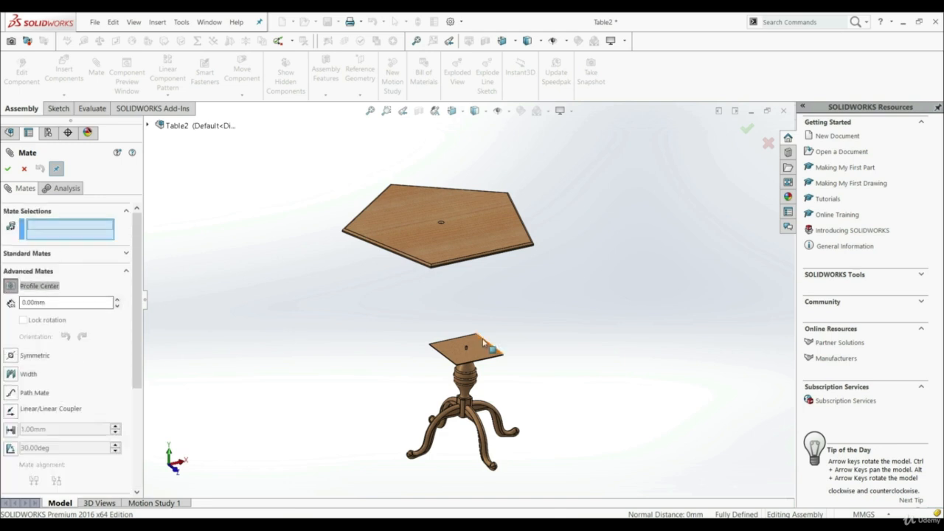
pyautogui.scroll(-3, 473, 332)
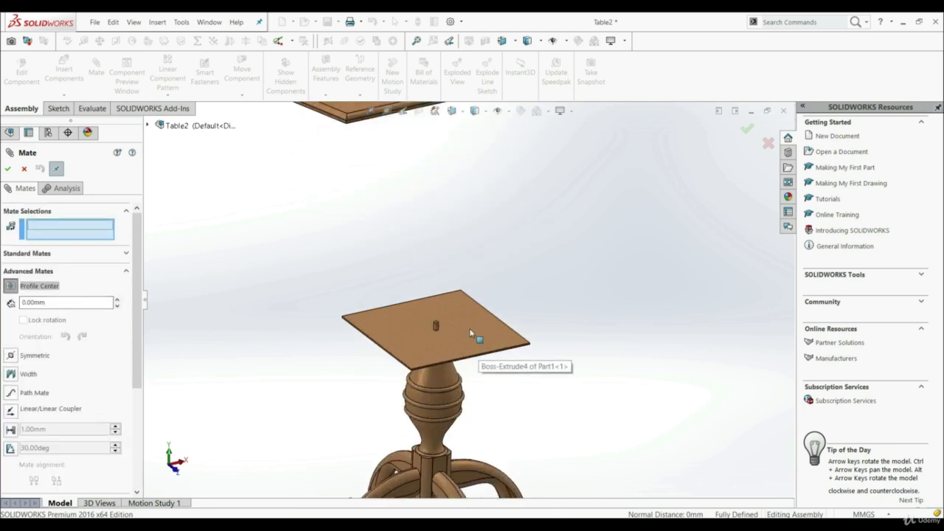
pyautogui.click(483, 348)
pyautogui.moveTo(488, 363); pyautogui.dragTo(459, 289, button='middle')
pyautogui.click(426, 243)
pyautogui.click(402, 391)
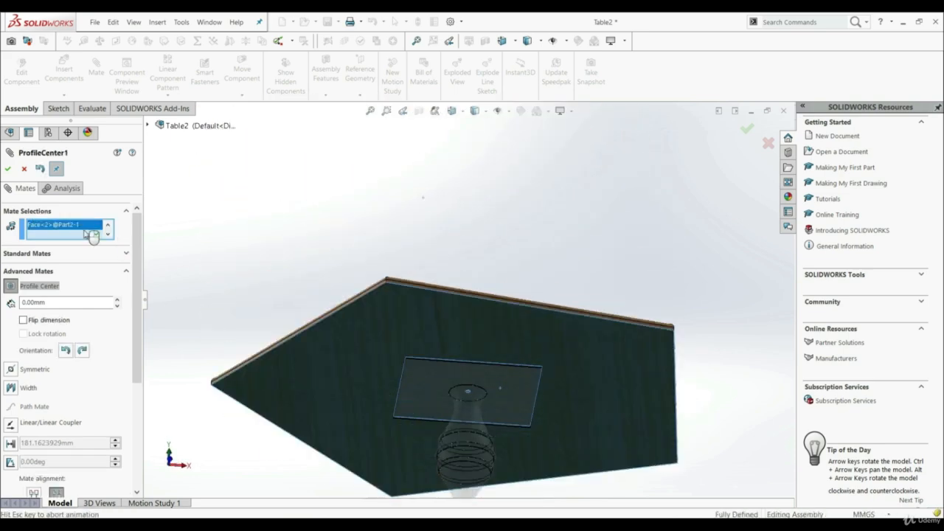
pyautogui.click(8, 170)
pyautogui.click(7, 171)
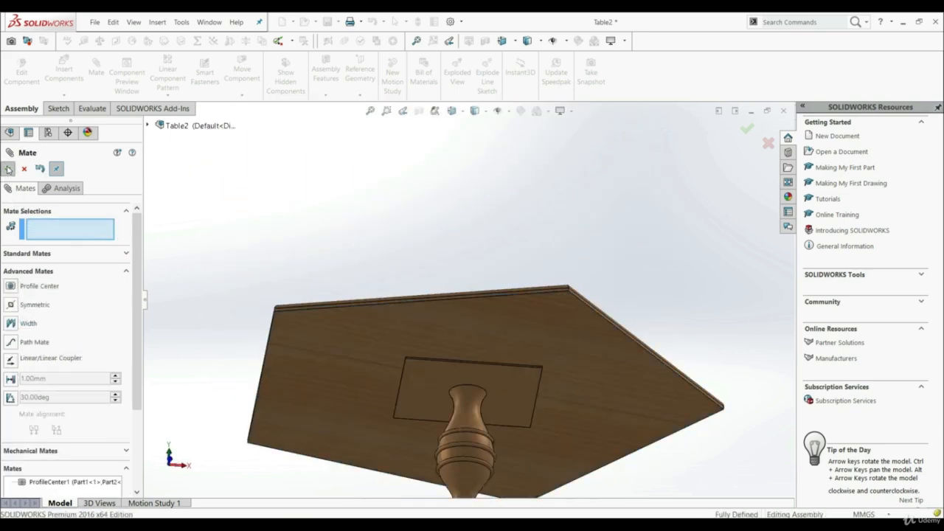
# Check the fit of the pentagonal tabletop on its pedestal and test whether it moves.
pyautogui.moveTo(458, 168); pyautogui.dragTo(472, 340, button='middle')
pyautogui.scroll(4, 472, 339)
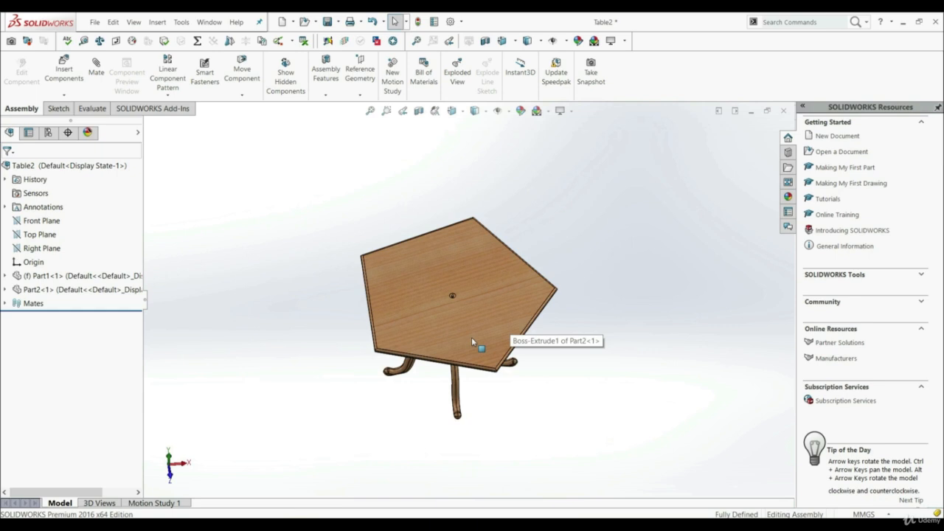
pyautogui.click(427, 344)
pyautogui.click(345, 408)
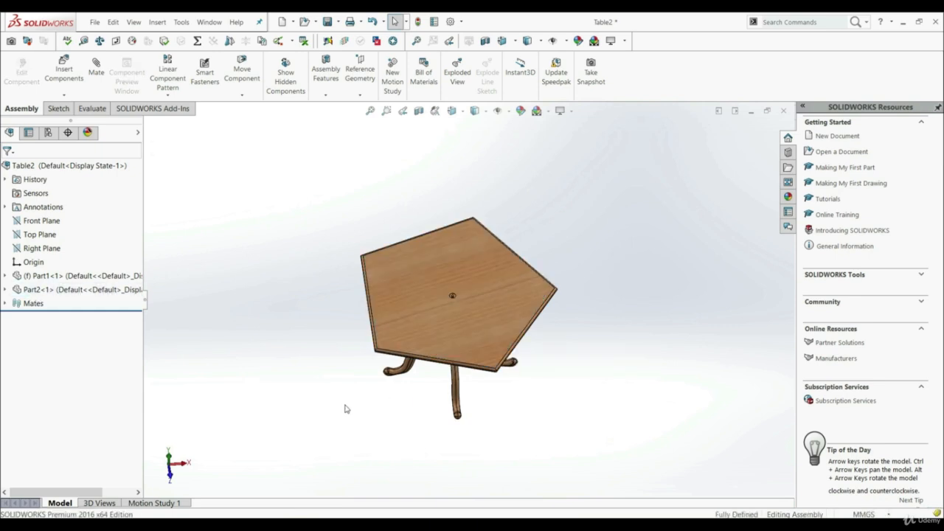
pyautogui.moveTo(344, 409); pyautogui.dragTo(340, 392, button='middle')
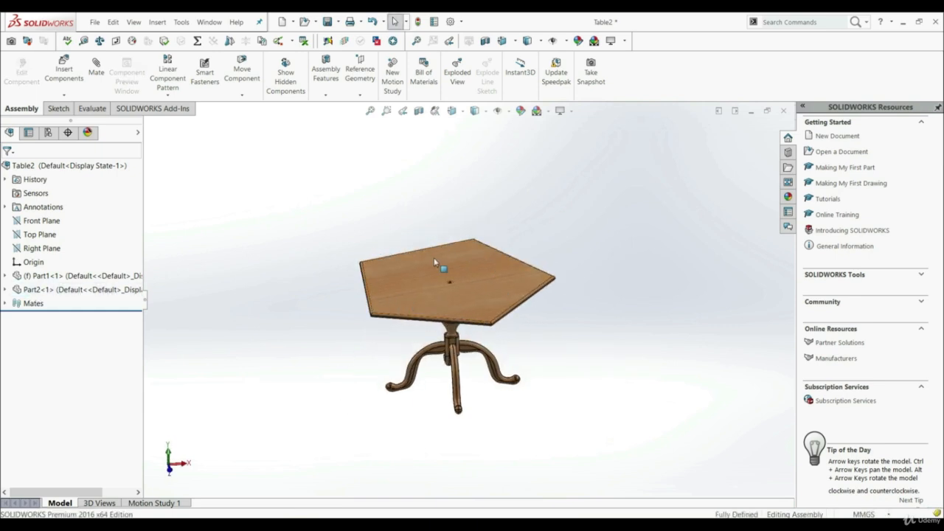
# Open Table2's ProfileCenter1 mate for editing and try its clockwise and counterclockwise orientations.
pyautogui.click(5, 303)
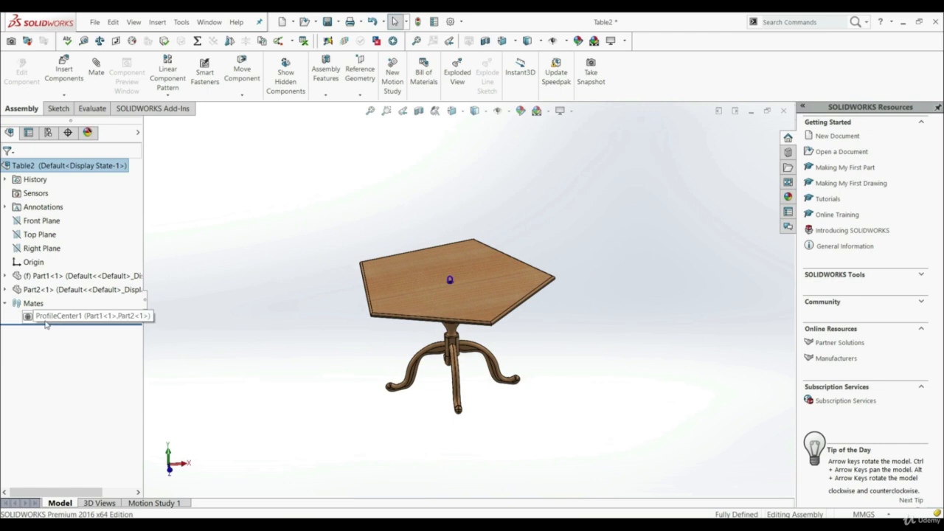
pyautogui.rightClick(45, 318)
pyautogui.click(51, 293)
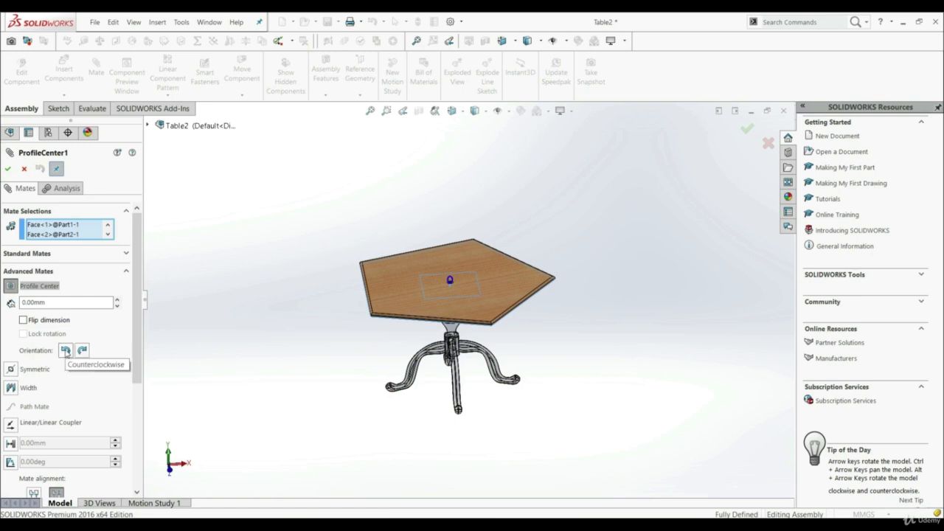
pyautogui.click(83, 352)
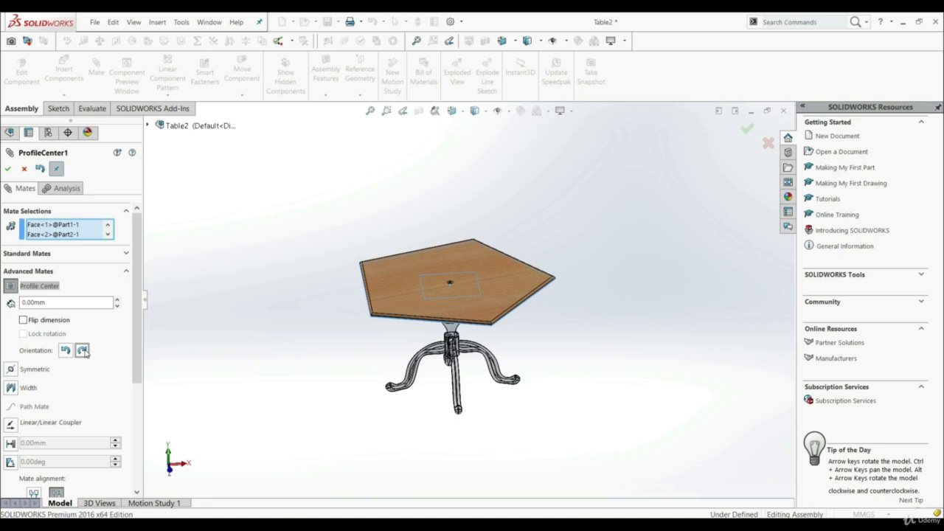
pyautogui.click(86, 353)
pyautogui.click(66, 351)
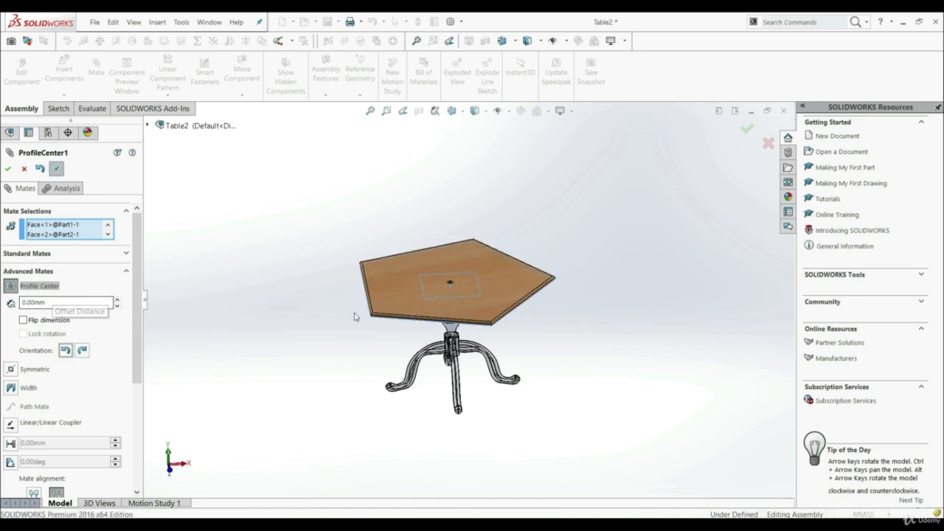
# Set the offset distance of Table2's ProfileCenter1 mate to 5 mm.
pyautogui.moveTo(376, 327); pyautogui.dragTo(416, 282, button='middle')
pyautogui.scroll(-5, 430, 293)
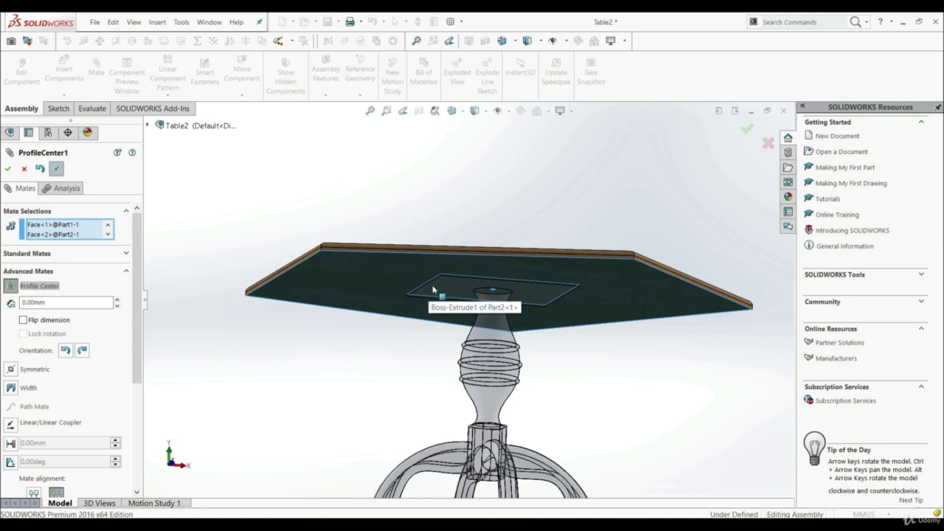
pyautogui.click(41, 303)
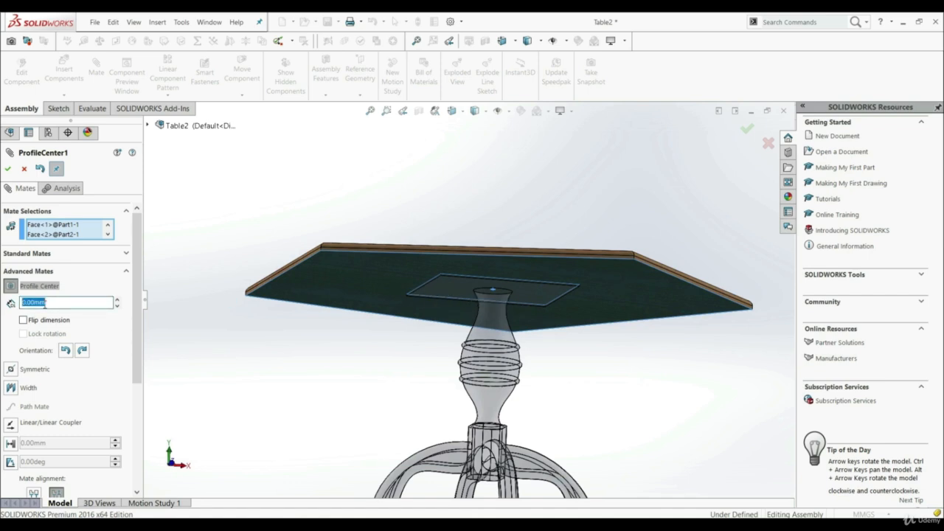
pyautogui.write('5')
pyautogui.press('Return')
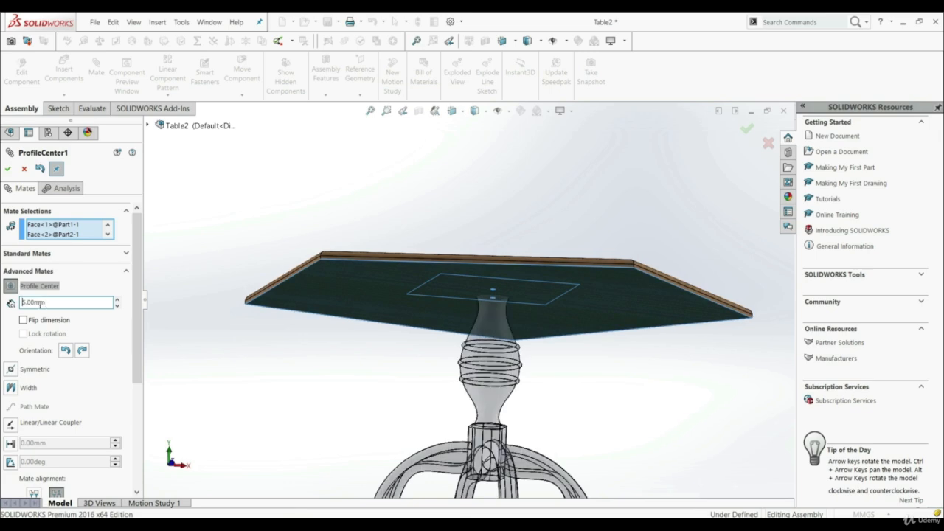
# Flip the ProfileCenter1 offset dimension to the other side of the pedestal plate and finish editing the mate.
pyautogui.moveTo(356, 169)
pyautogui.mouseDown(button='middle')
pyautogui.moveTo(362, 230)
pyautogui.moveTo(430, 180)
pyautogui.moveTo(423, 173)
pyautogui.mouseUp(button='middle')
pyautogui.scroll(-2, 445, 191)
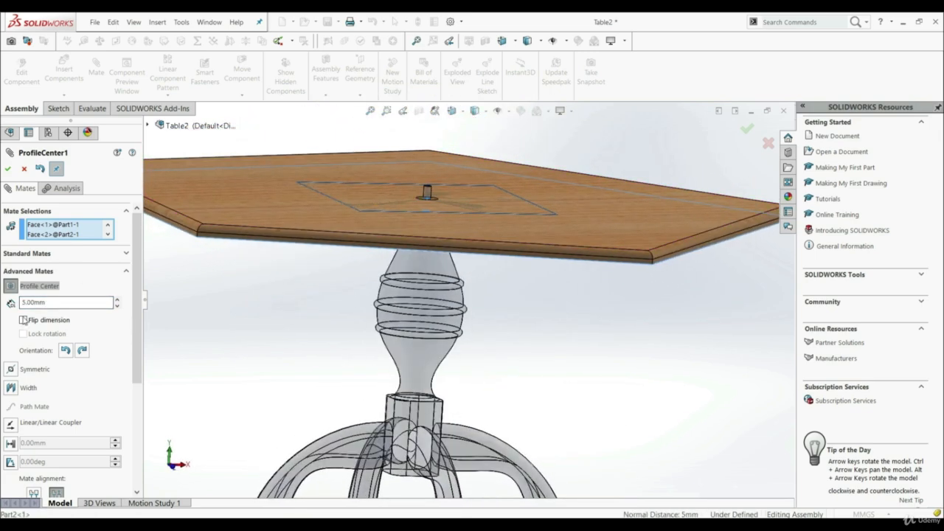
pyautogui.click(23, 321)
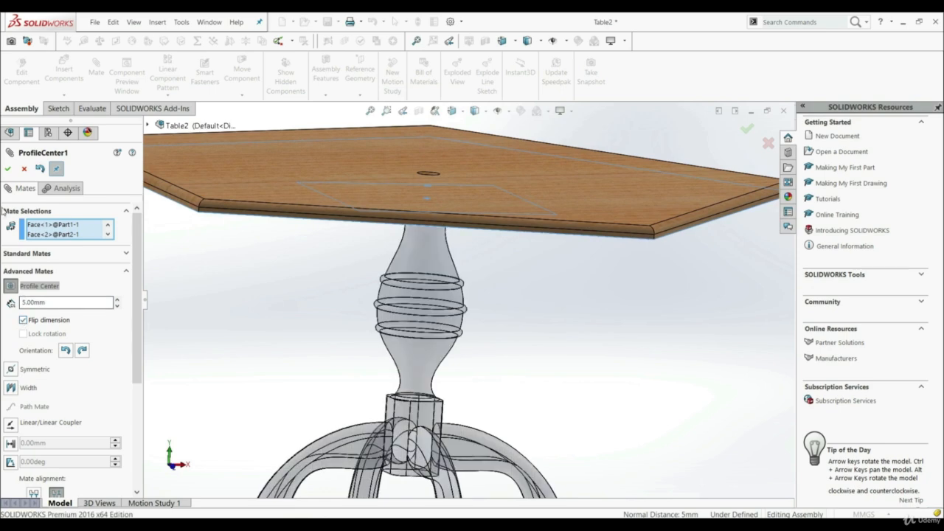
pyautogui.click(7, 169)
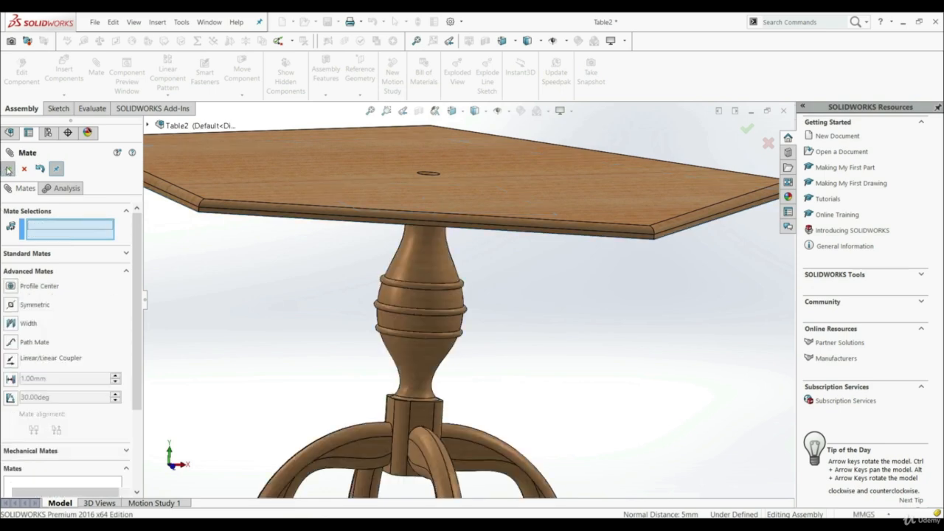
pyautogui.click(8, 169)
# Examine the gap between the pedestal plate and the pentagonal tabletop, and test whether the tabletop can move.
pyautogui.moveTo(520, 284)
pyautogui.mouseDown(button='middle')
pyautogui.moveTo(498, 244)
pyautogui.moveTo(504, 268)
pyautogui.mouseUp(button='middle')
pyautogui.scroll(-2, 367, 200)
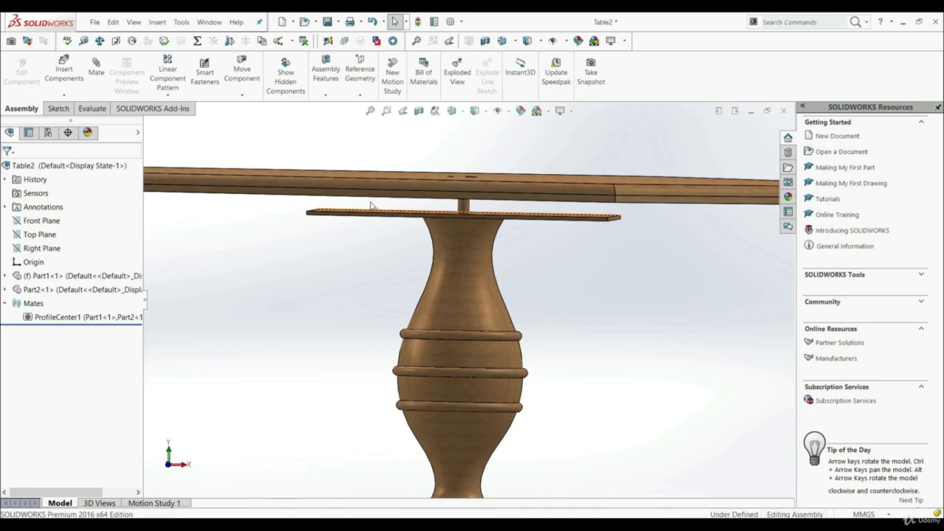
pyautogui.scroll(2, 383, 197)
pyautogui.moveTo(383, 196); pyautogui.dragTo(327, 270, button='middle')
pyautogui.moveTo(327, 267); pyautogui.dragTo(340, 270)
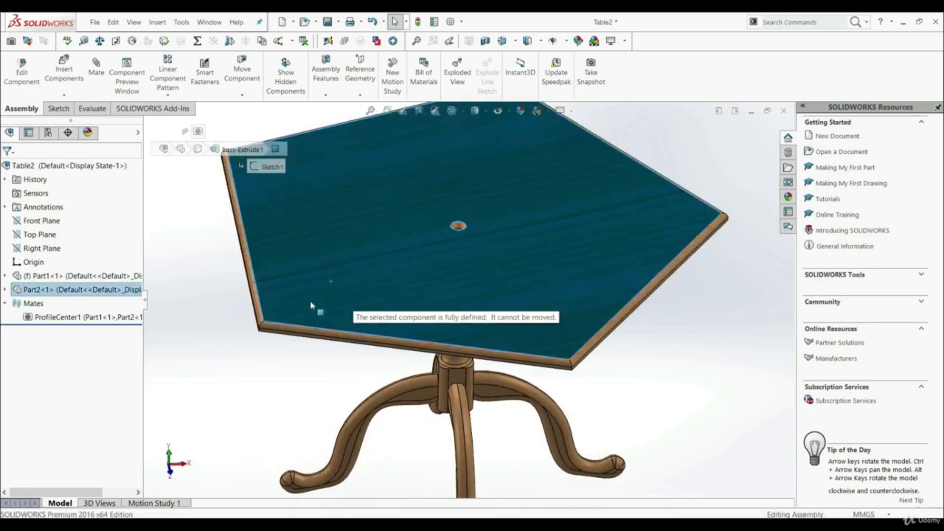
pyautogui.scroll(3, 251, 365)
pyautogui.click(263, 361)
pyautogui.moveTo(373, 350)
pyautogui.mouseDown(button='middle')
pyautogui.moveTo(354, 253)
pyautogui.moveTo(361, 339)
pyautogui.mouseUp(button='middle')
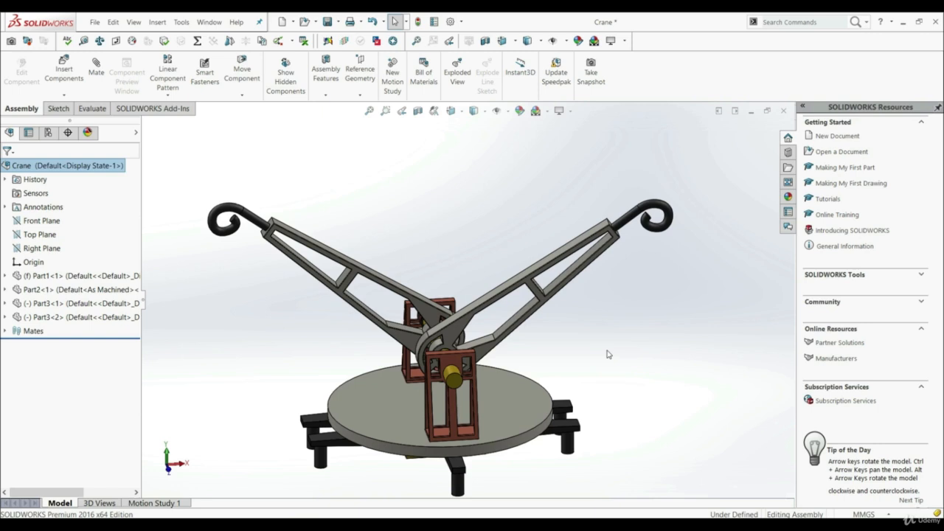
# In the Crane assembly, swing each of the two arms separately to check whether they move independently.
pyautogui.moveTo(606, 253)
pyautogui.mouseDown()
pyautogui.moveTo(624, 303)
pyautogui.moveTo(594, 247)
pyautogui.moveTo(608, 267)
pyautogui.mouseUp()
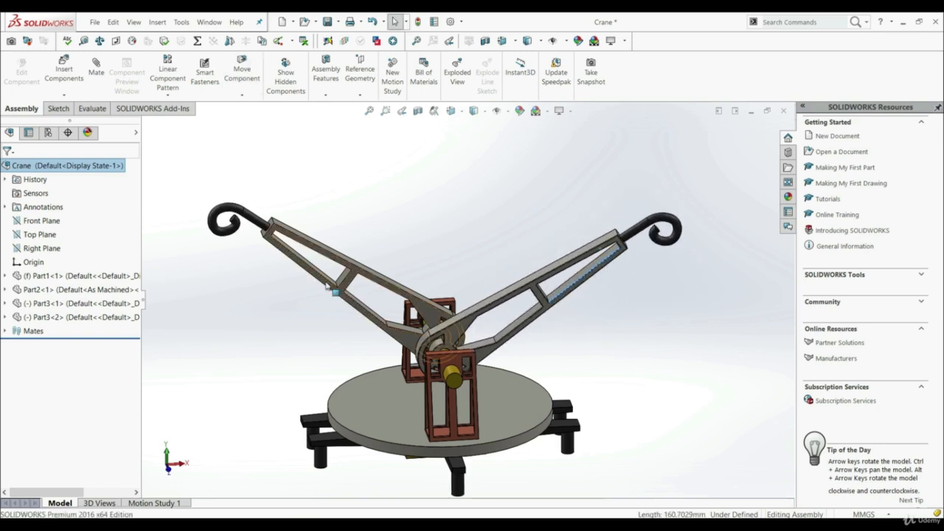
pyautogui.moveTo(332, 289); pyautogui.dragTo(307, 304)
pyautogui.click(283, 335)
pyautogui.moveTo(346, 317); pyautogui.dragTo(436, 299, button='middle')
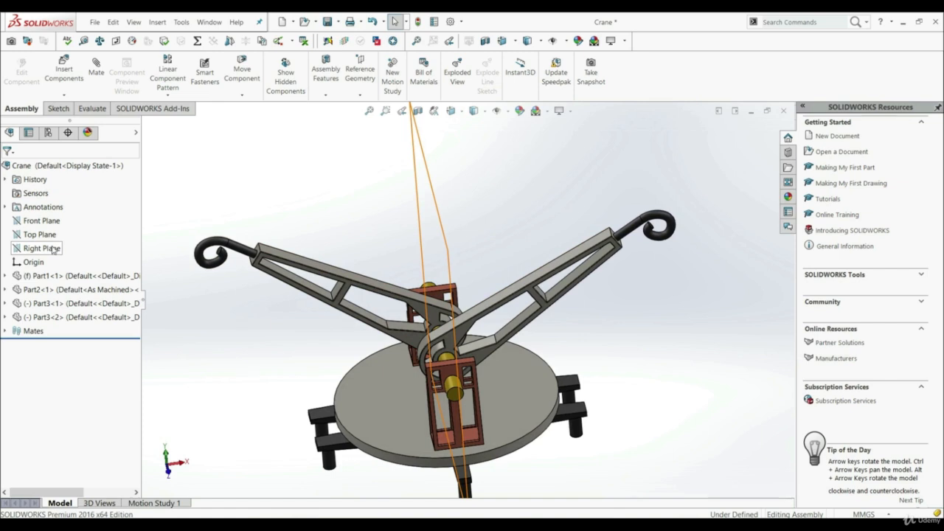
pyautogui.moveTo(595, 322); pyautogui.dragTo(588, 264, button='middle')
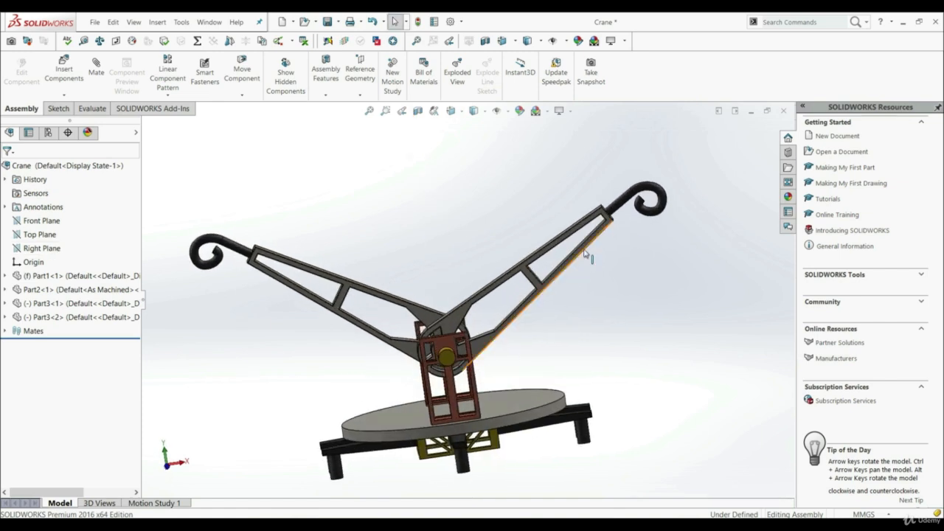
pyautogui.moveTo(588, 255); pyautogui.dragTo(467, 292)
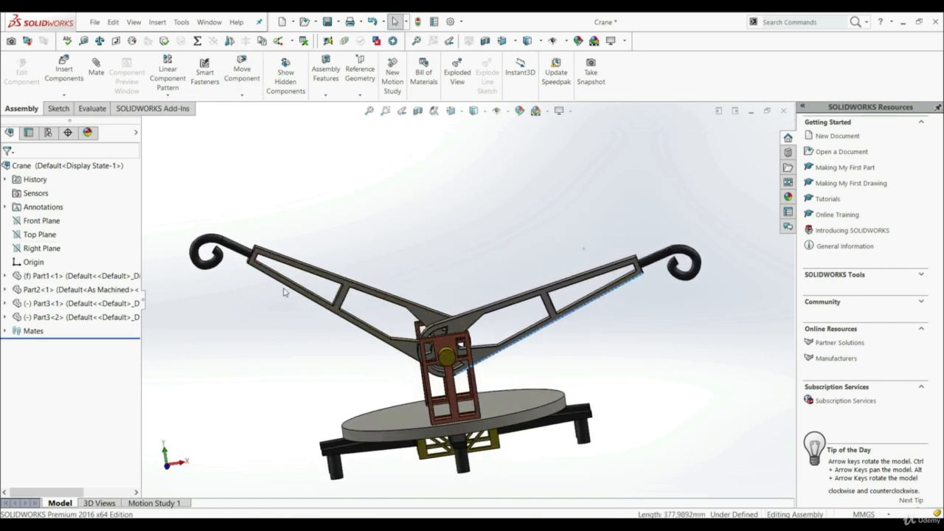
pyautogui.moveTo(283, 292); pyautogui.dragTo(292, 264)
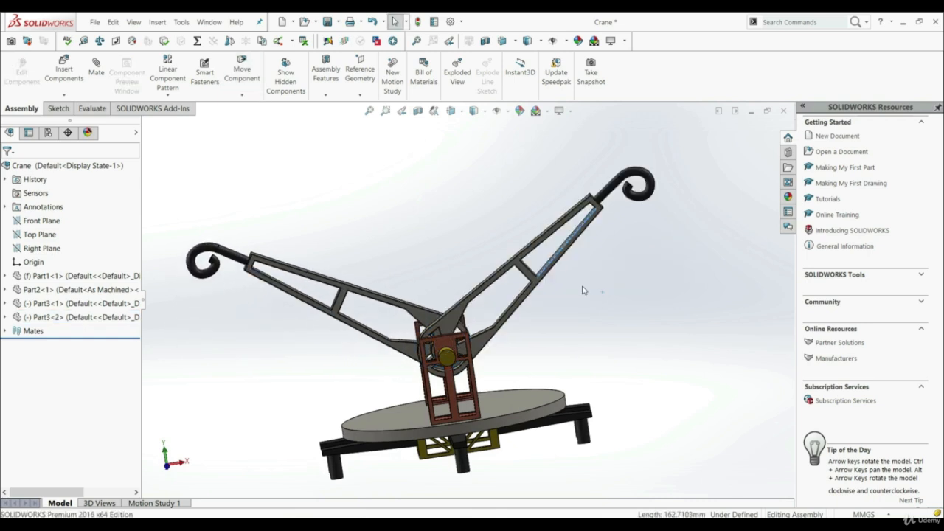
pyautogui.click(583, 290)
pyautogui.moveTo(553, 264); pyautogui.dragTo(559, 267)
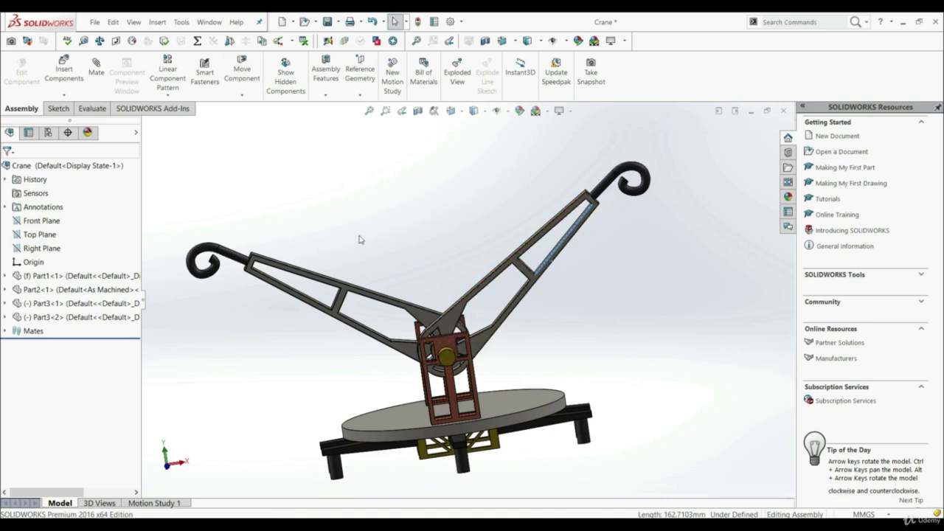
pyautogui.moveTo(325, 223); pyautogui.dragTo(406, 256, button='middle')
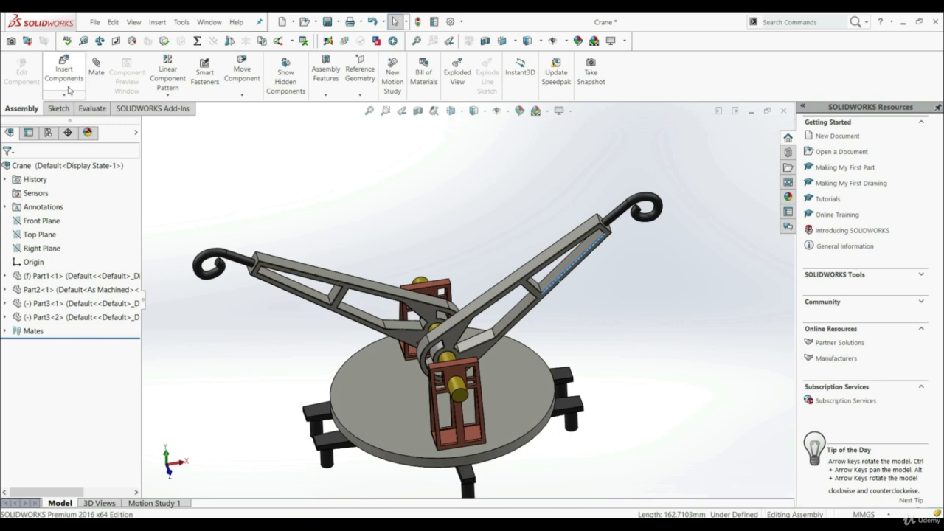
# Start a Symmetric advanced mate in the Crane assembly with the Right Plane as the symmetry plane.
pyautogui.click(95, 71)
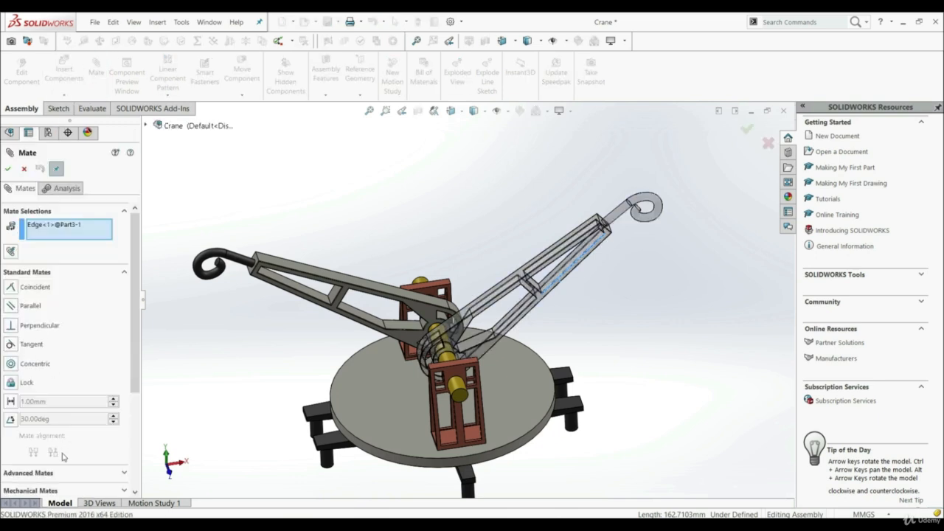
pyautogui.click(41, 473)
pyautogui.scroll(3, 53, 452)
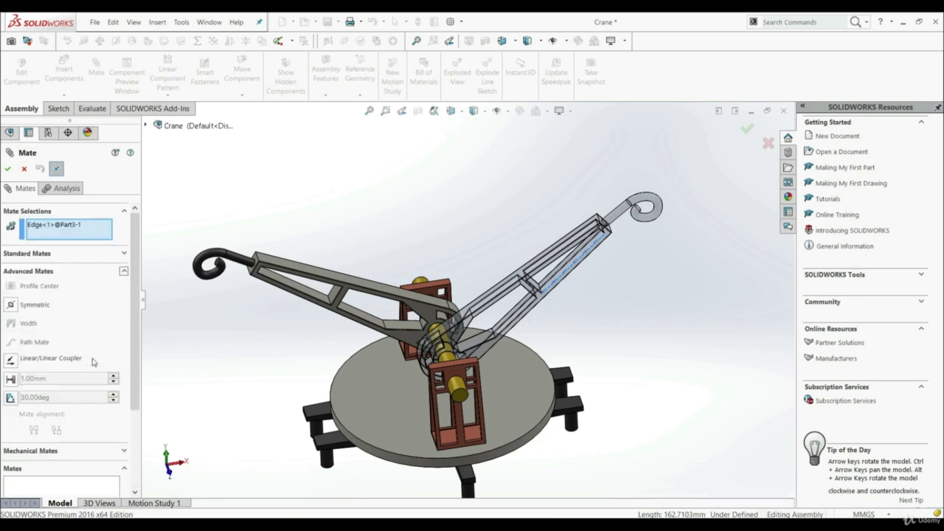
pyautogui.click(17, 304)
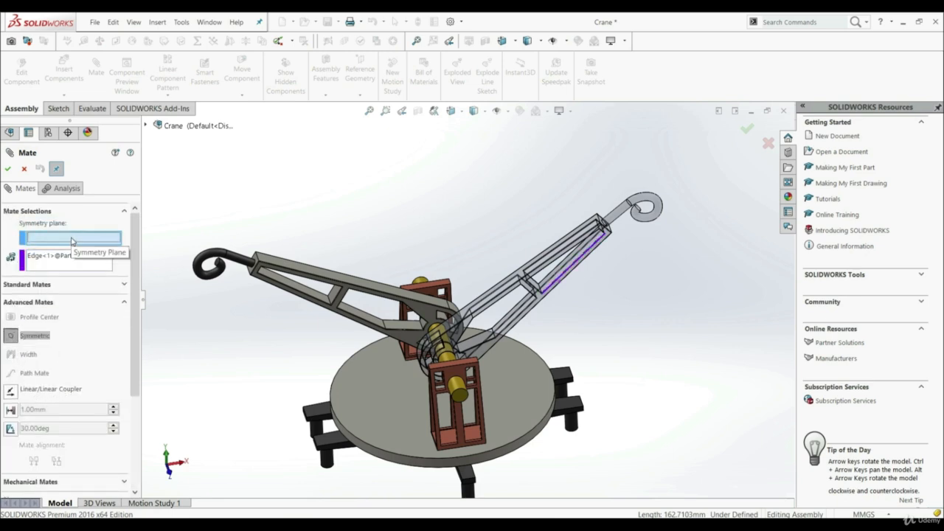
pyautogui.click(146, 127)
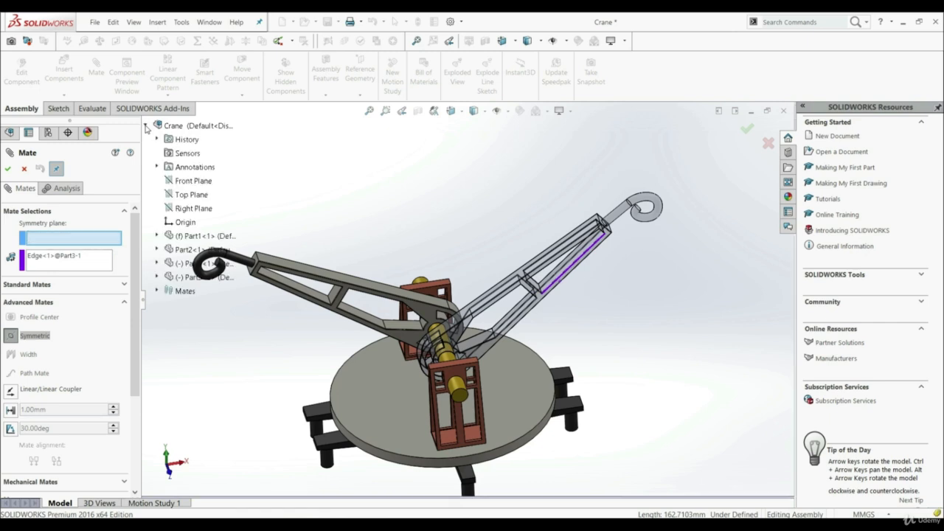
pyautogui.click(191, 211)
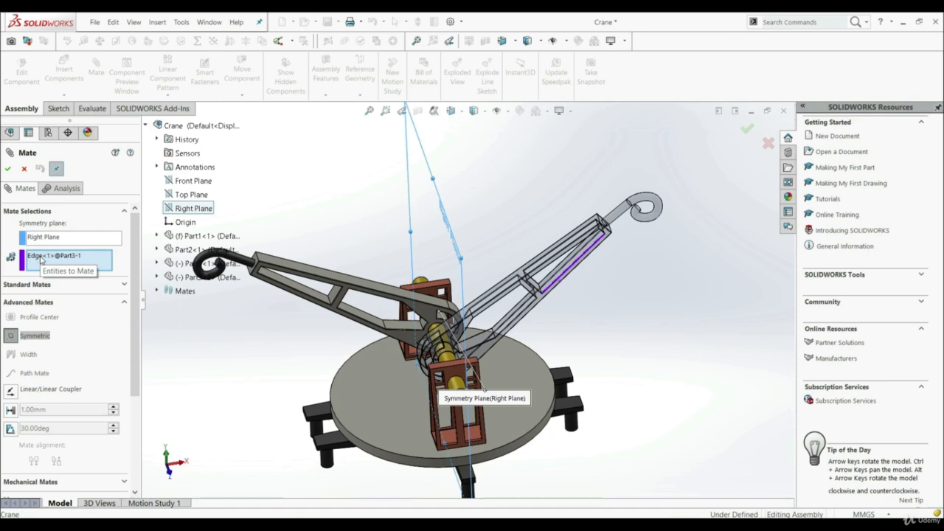
# Clear the leftover edge from the entities to mate, choose the upper faces of both crane arms, and accept the Symmetric mate.
pyautogui.rightClick(41, 258)
pyautogui.click(71, 263)
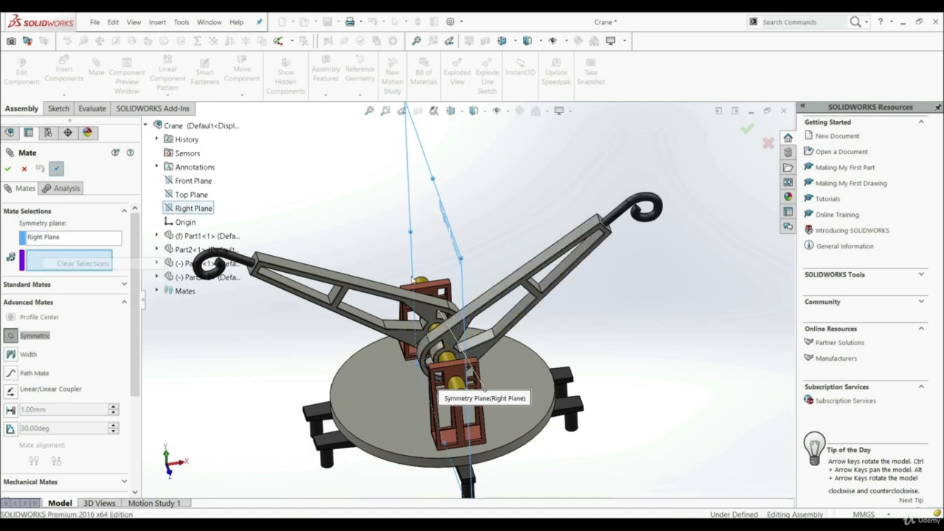
pyautogui.scroll(-3, 507, 275)
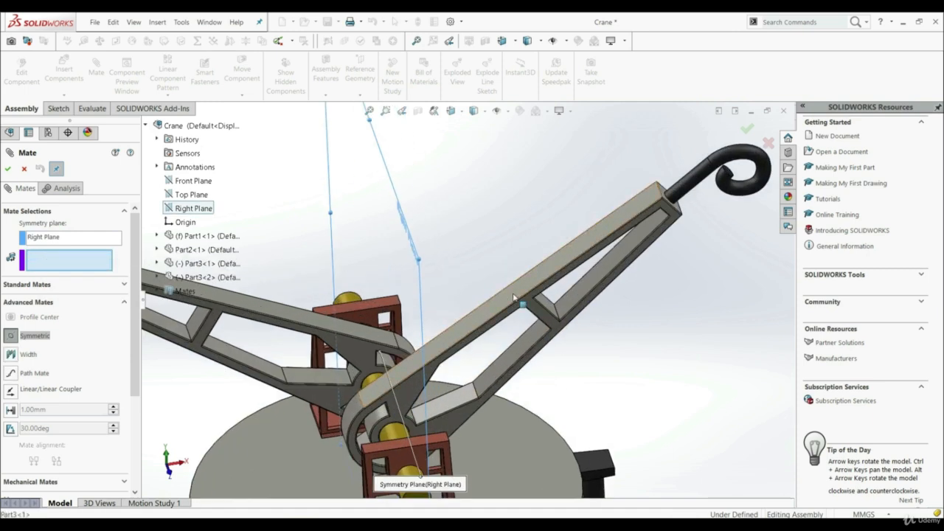
pyautogui.click(515, 299)
pyautogui.click(245, 302)
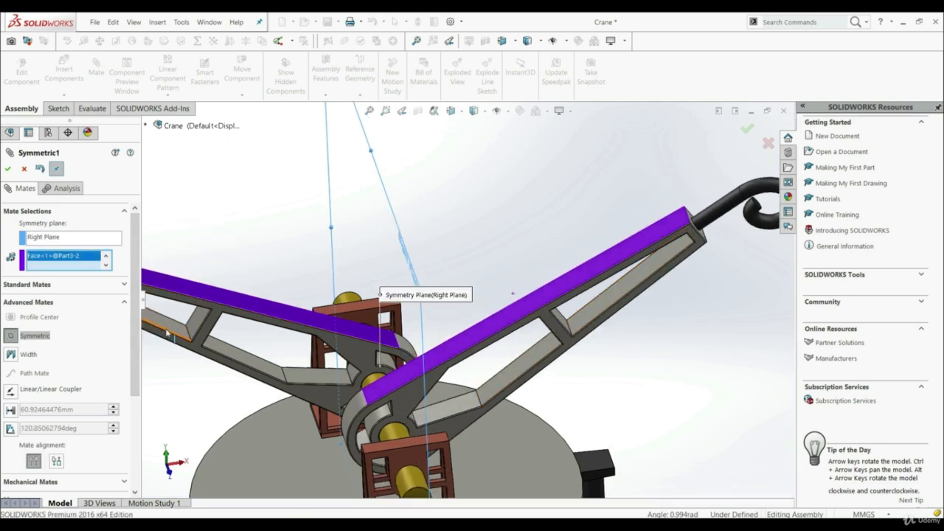
pyautogui.click(9, 169)
pyautogui.click(10, 170)
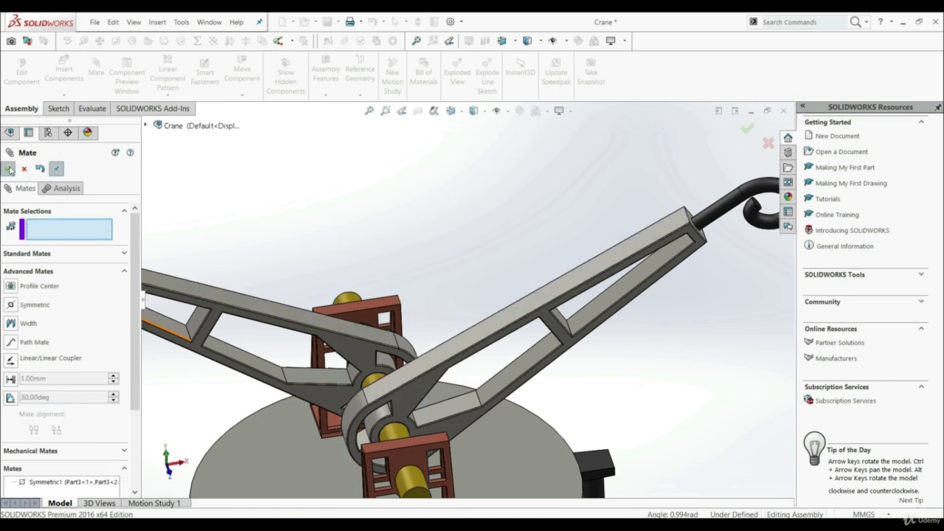
# Swing the crane arms to test that they move symmetrically about the Right Plane.
pyautogui.scroll(5, 452, 310)
pyautogui.moveTo(514, 313)
pyautogui.mouseDown()
pyautogui.moveTo(512, 286)
pyautogui.moveTo(528, 308)
pyautogui.mouseUp()
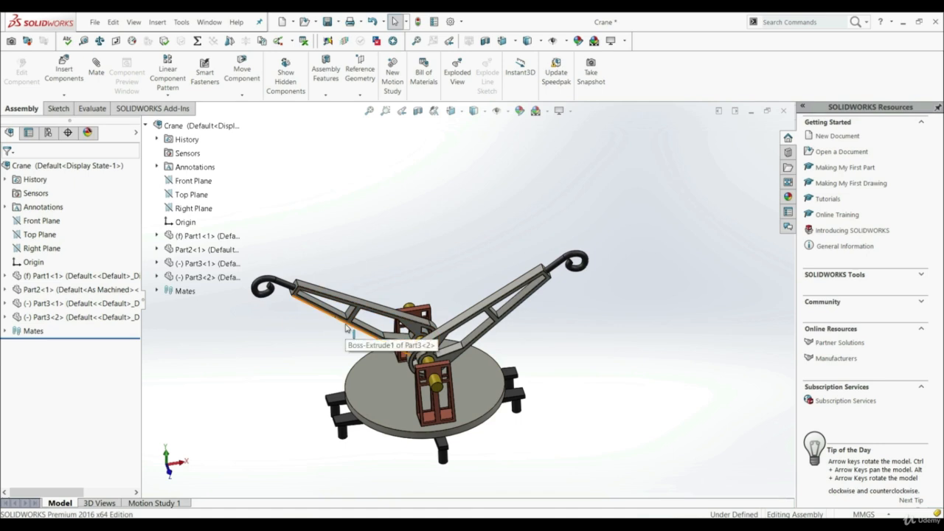
pyautogui.click(527, 311)
pyautogui.moveTo(527, 307)
pyautogui.mouseDown()
pyautogui.moveTo(535, 321)
pyautogui.moveTo(526, 304)
pyautogui.mouseUp()
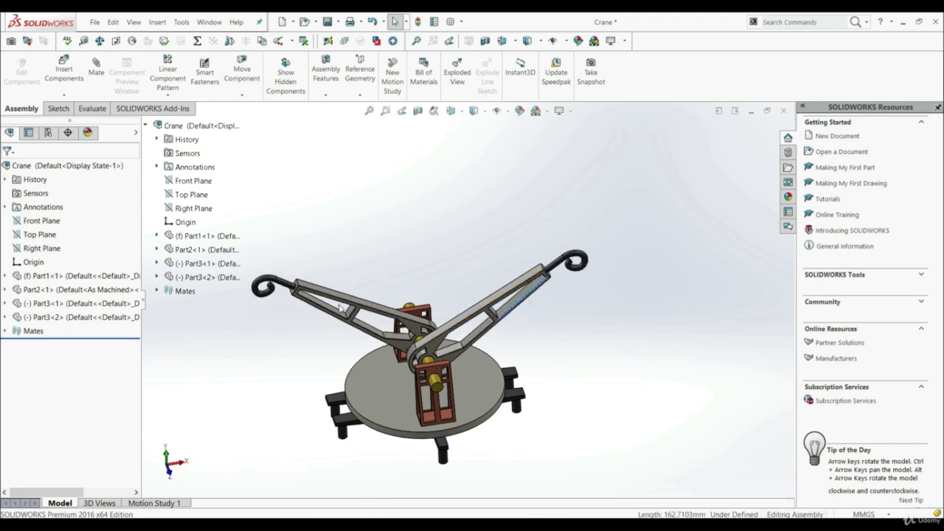
pyautogui.moveTo(327, 318); pyautogui.dragTo(346, 295)
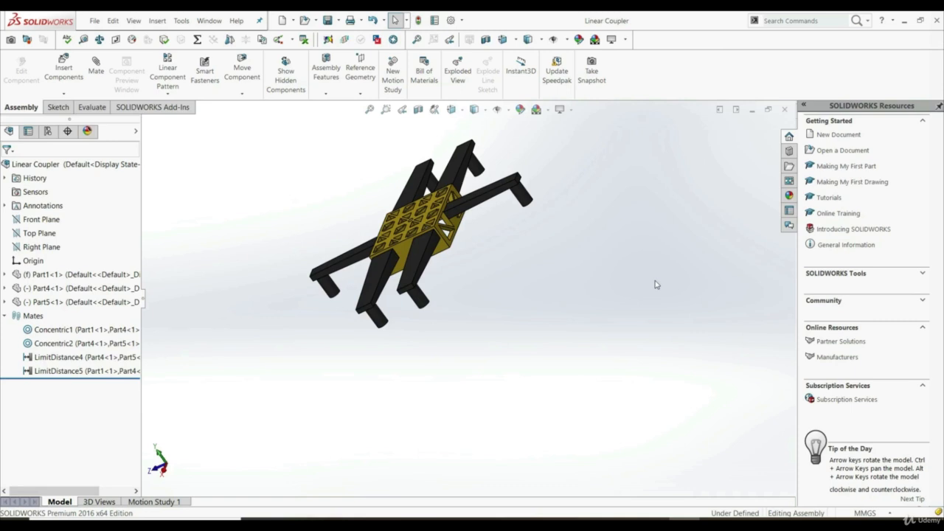
# In the Linear Coupler assembly, pull the telescoping leg's innermost cylinder out and push it back in to test its travel.
pyautogui.moveTo(480, 299); pyautogui.dragTo(435, 266, button='middle')
pyautogui.scroll(-5, 347, 258)
pyautogui.scroll(-2, 353, 276)
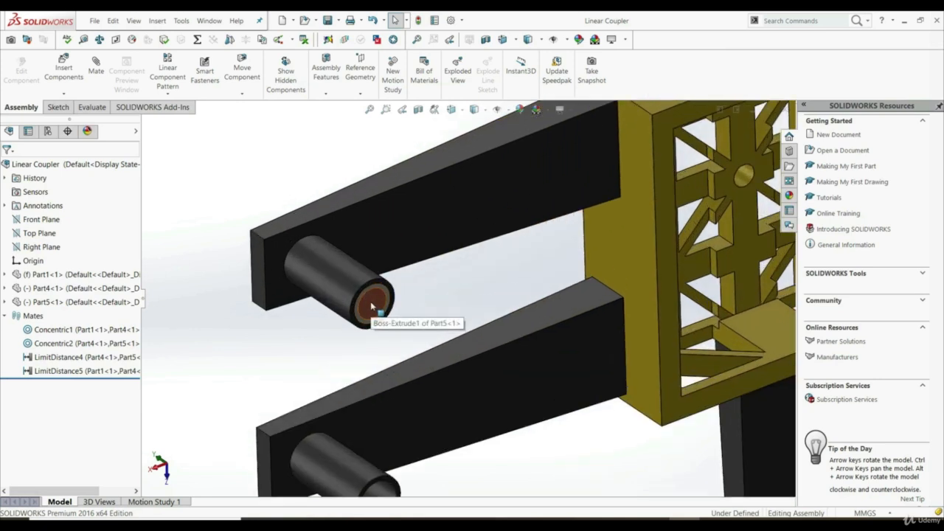
pyautogui.moveTo(374, 315); pyautogui.dragTo(607, 472)
pyautogui.scroll(-3, 428, 356)
pyautogui.scroll(3, 505, 396)
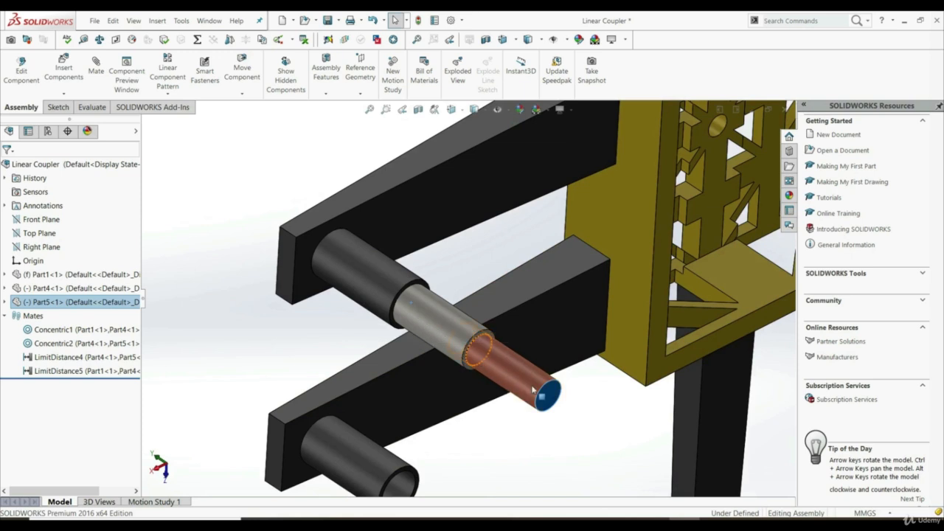
pyautogui.moveTo(546, 394); pyautogui.dragTo(565, 413)
pyautogui.press('Escape')
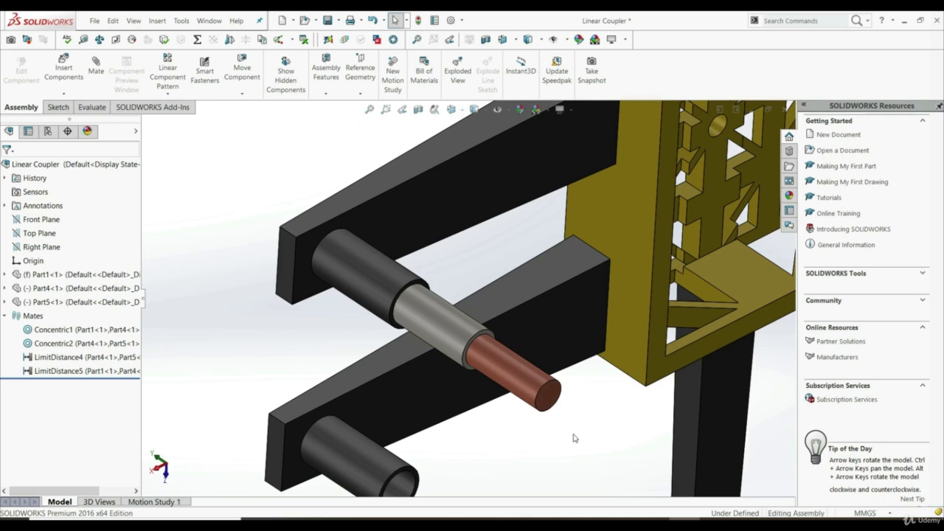
pyautogui.moveTo(550, 398); pyautogui.dragTo(331, 268)
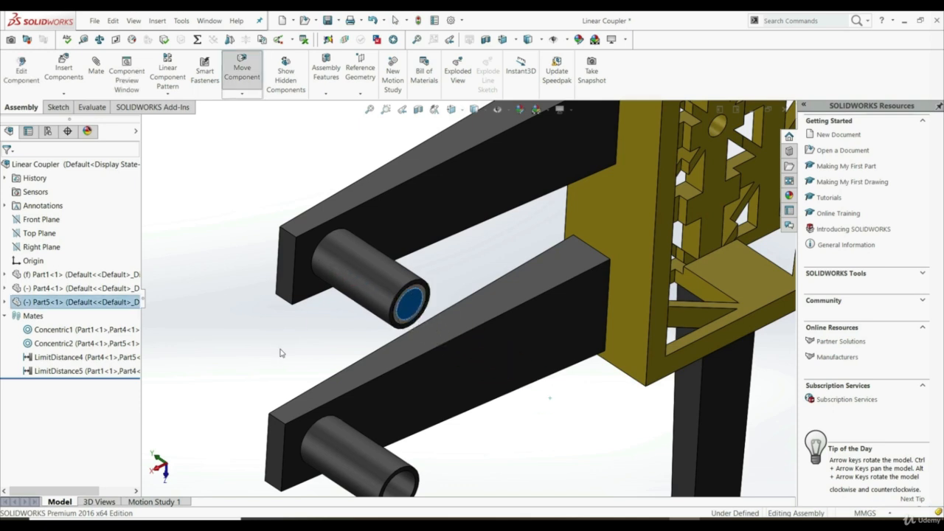
pyautogui.click(286, 351)
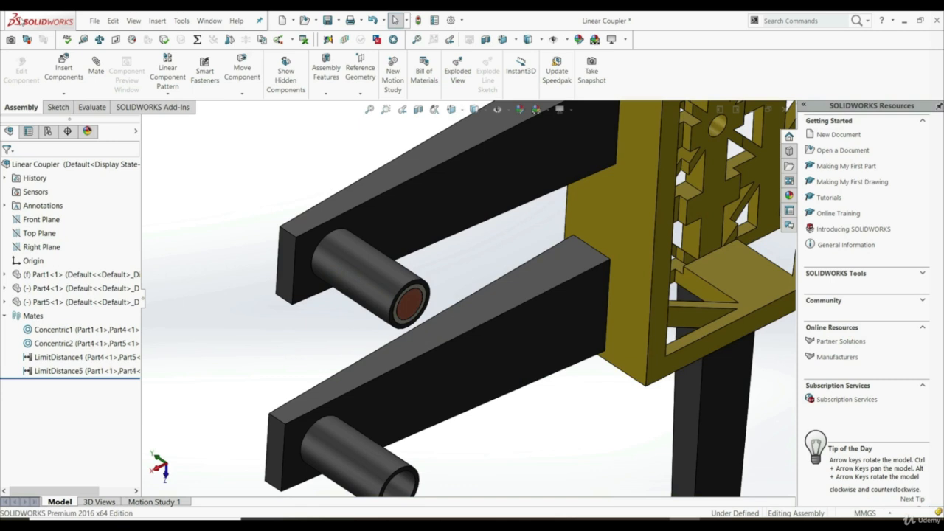
# Start a Linear/Linear Coupler advanced mate between the end faces of the innermost cylinder and the middle cylinder.
pyautogui.click(96, 65)
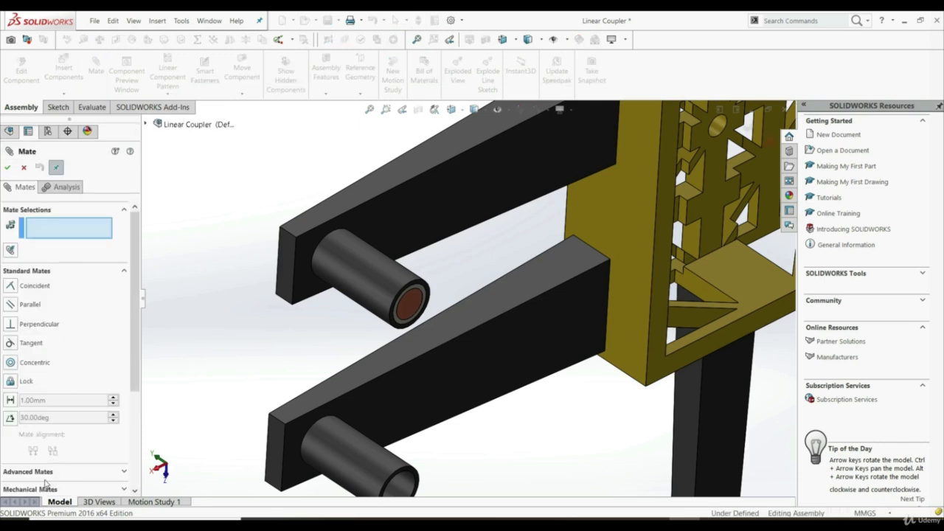
pyautogui.click(42, 472)
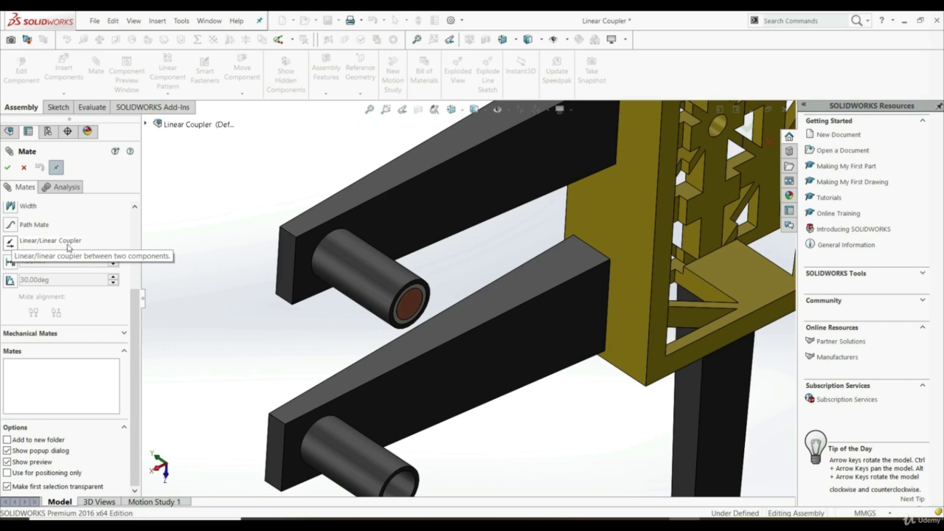
pyautogui.click(12, 245)
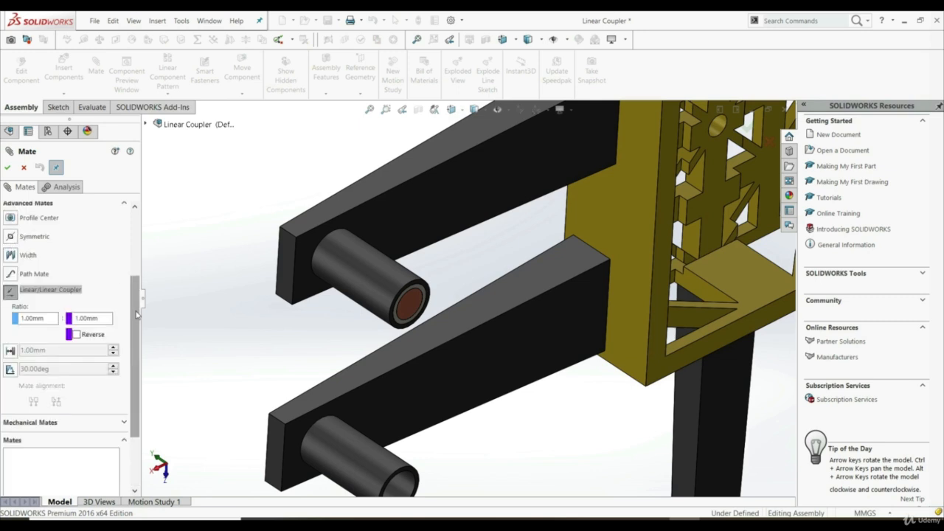
pyautogui.moveTo(136, 315); pyautogui.dragTo(133, 250)
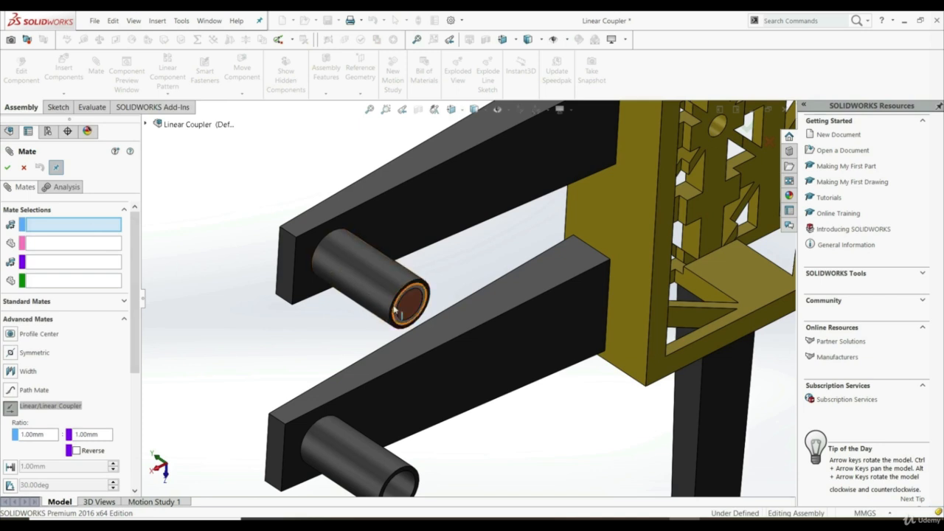
pyautogui.scroll(-2, 409, 304)
pyautogui.click(418, 305)
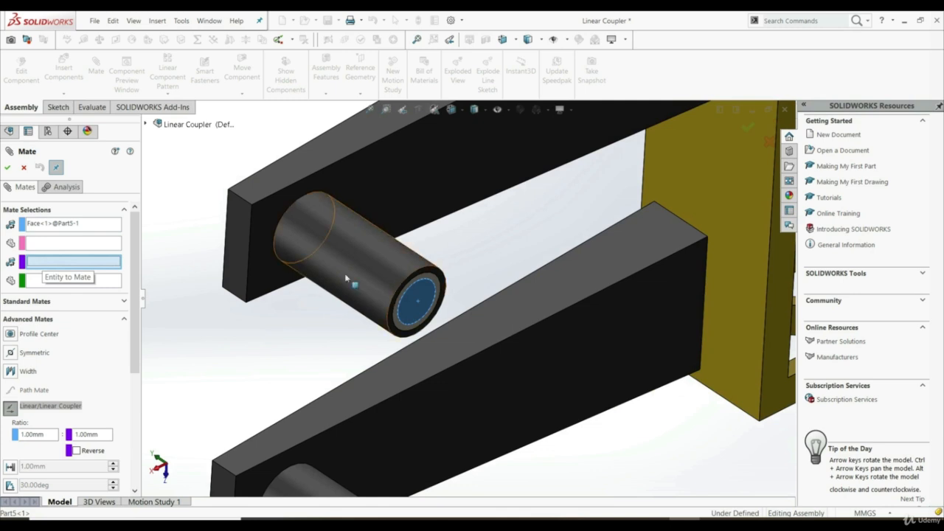
pyautogui.scroll(-3, 432, 278)
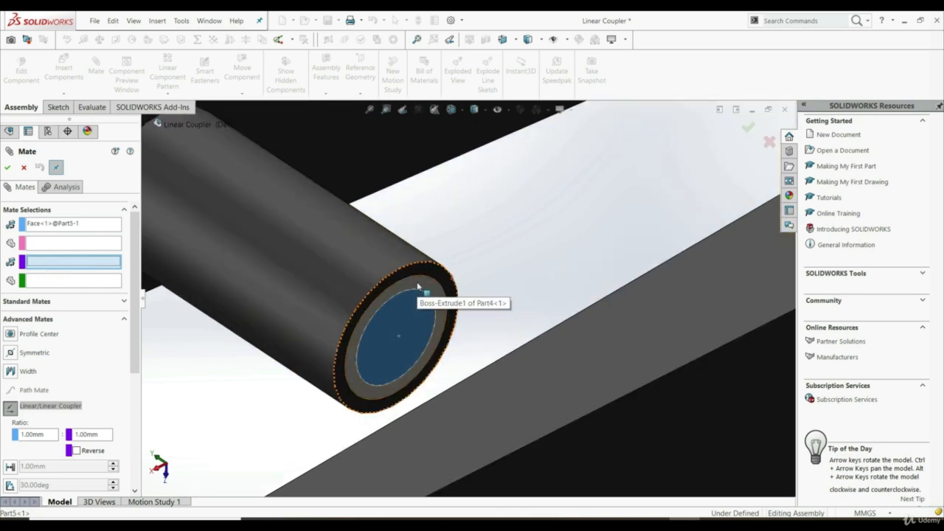
pyautogui.click(419, 287)
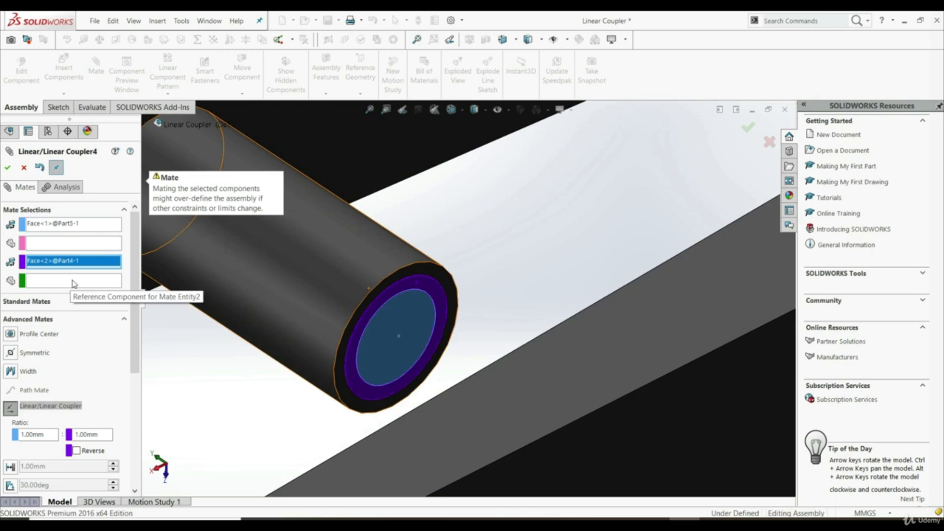
# Keep the coupler ratio at 1.00 mm to 1.00 mm and accept the Linear/Linear Coupler mate.
pyautogui.moveTo(135, 218); pyautogui.dragTo(135, 295)
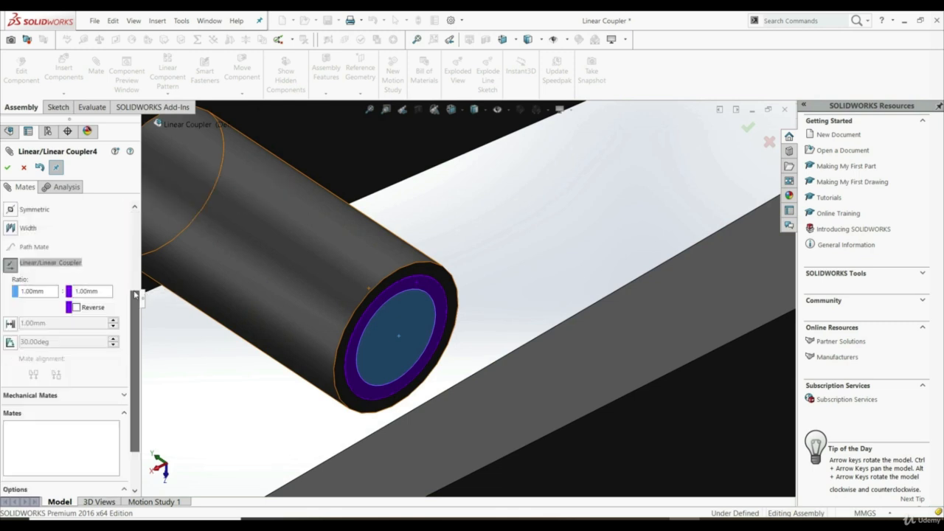
pyautogui.click(22, 291)
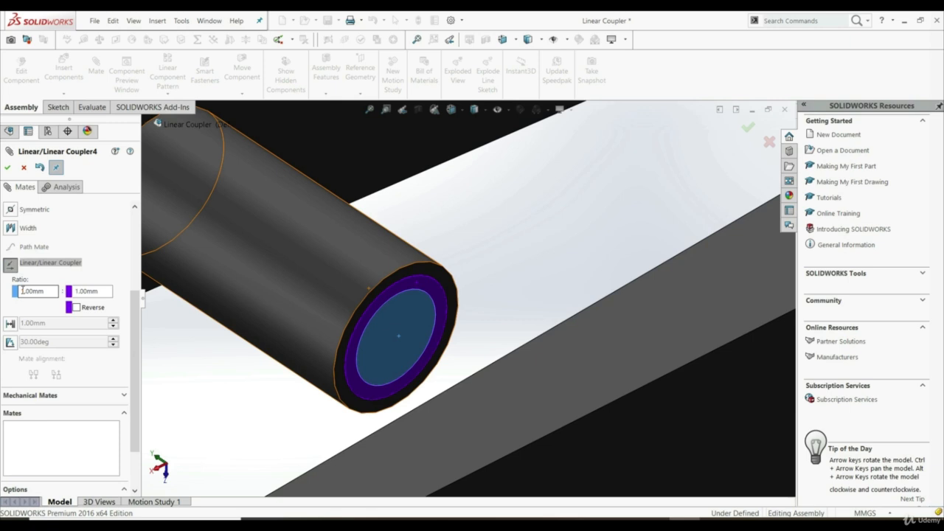
pyautogui.click(98, 292)
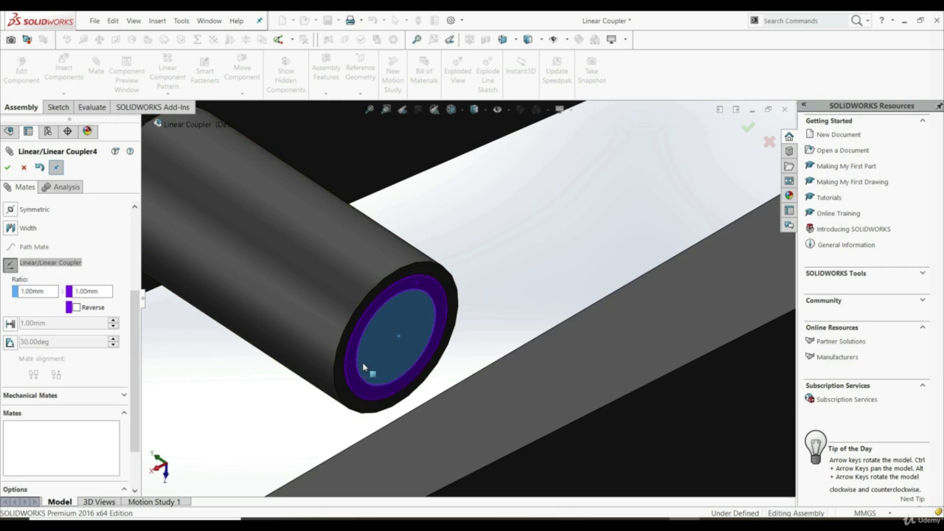
pyautogui.click(8, 168)
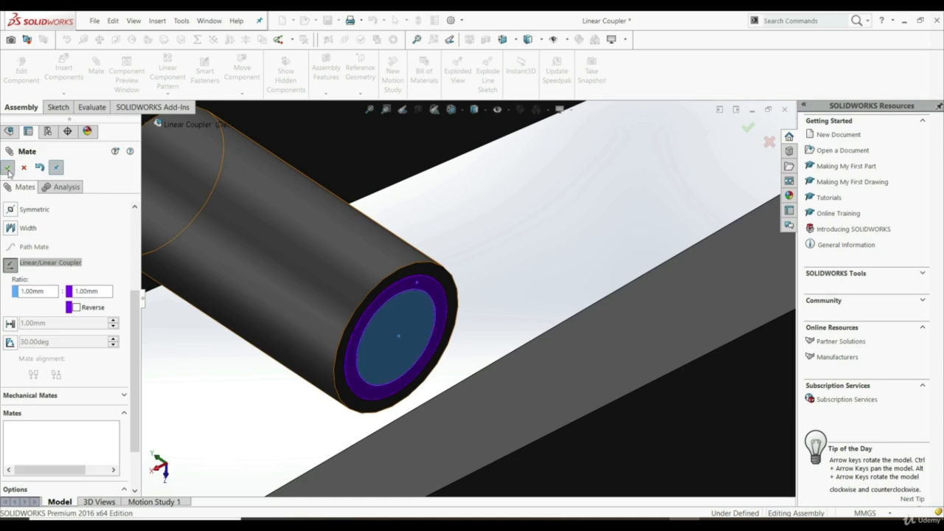
pyautogui.click(8, 170)
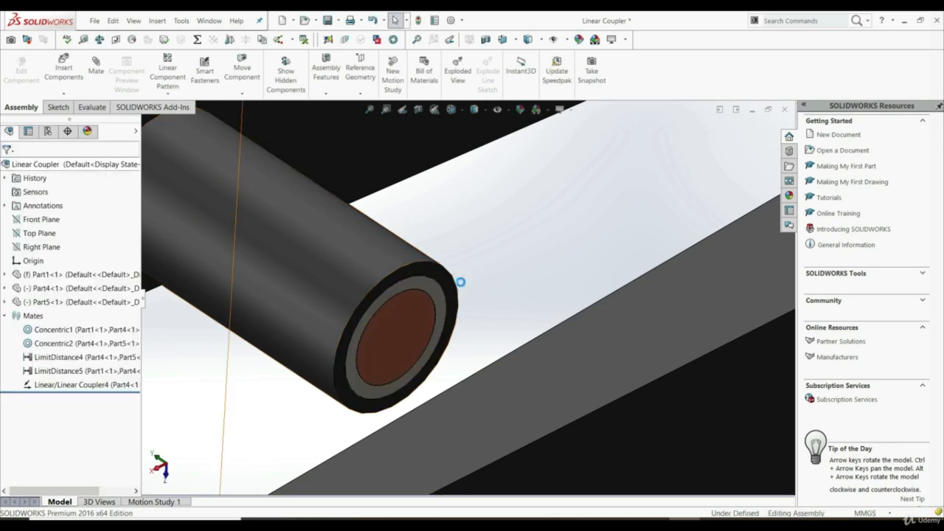
# Pull the innermost cylinder out and push it back in to test the coupled motion, and inspect the nested end faces.
pyautogui.scroll(5, 460, 280)
pyautogui.scroll(2, 485, 329)
pyautogui.scroll(-2, 484, 318)
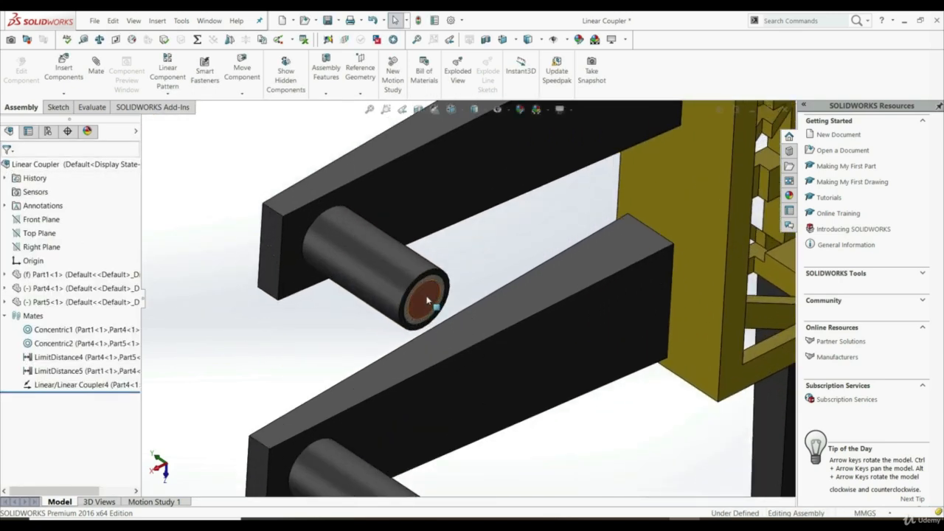
pyautogui.moveTo(427, 300); pyautogui.dragTo(508, 355)
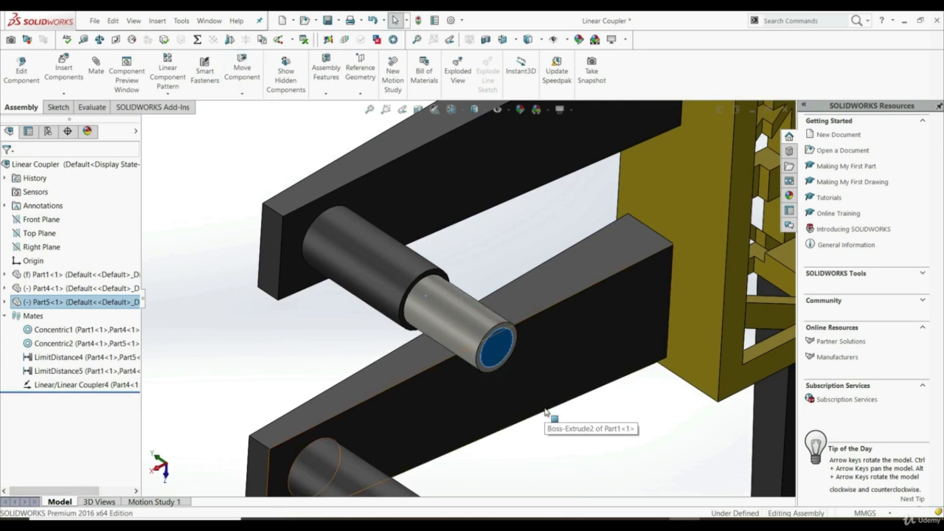
pyautogui.moveTo(499, 342); pyautogui.dragTo(495, 316)
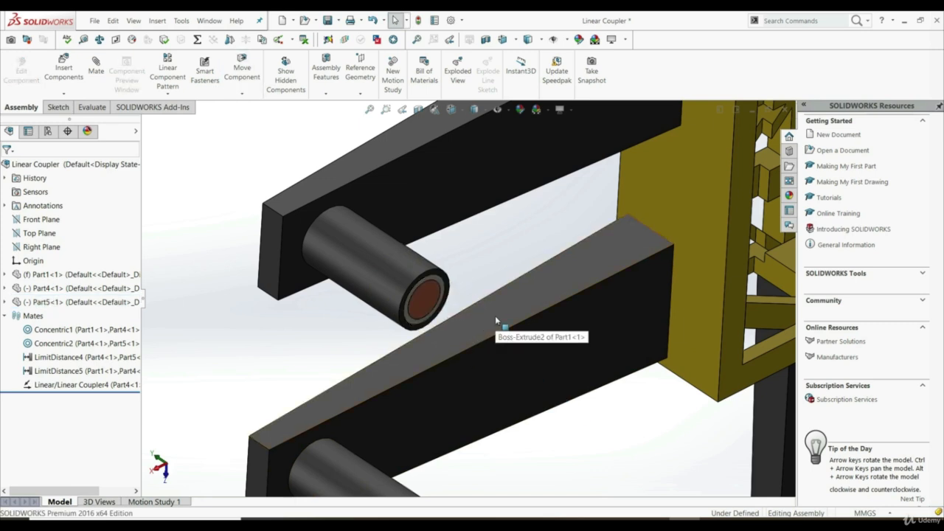
pyautogui.scroll(-2, 465, 297)
pyautogui.scroll(-1, 465, 297)
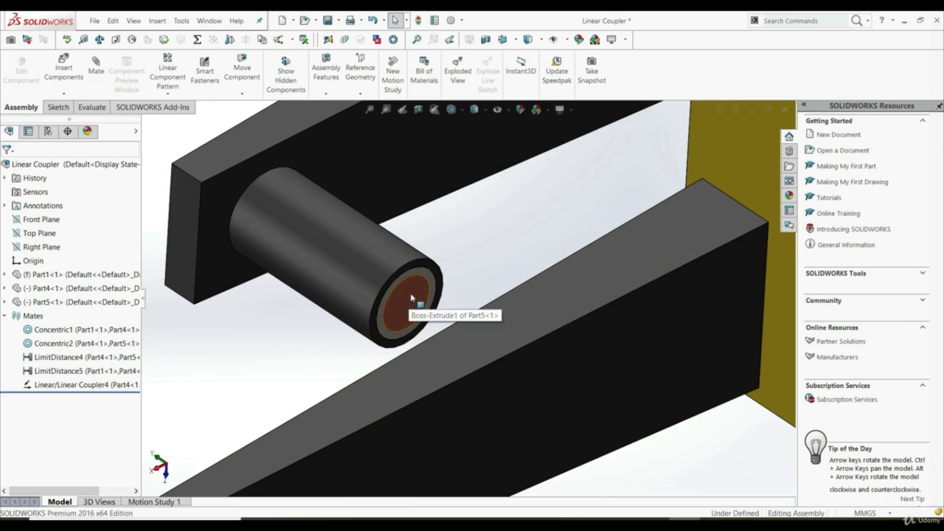
pyautogui.scroll(-2, 412, 298)
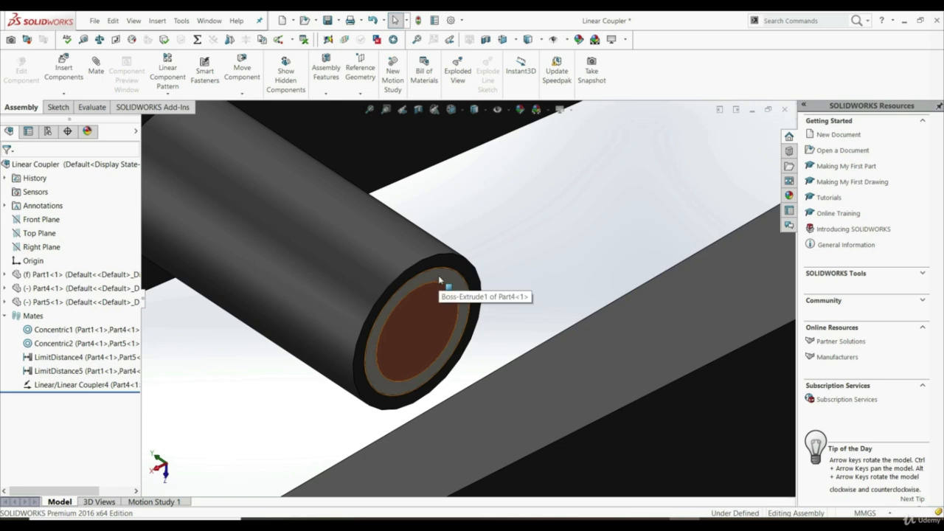
pyautogui.click(440, 279)
pyautogui.scroll(5, 439, 322)
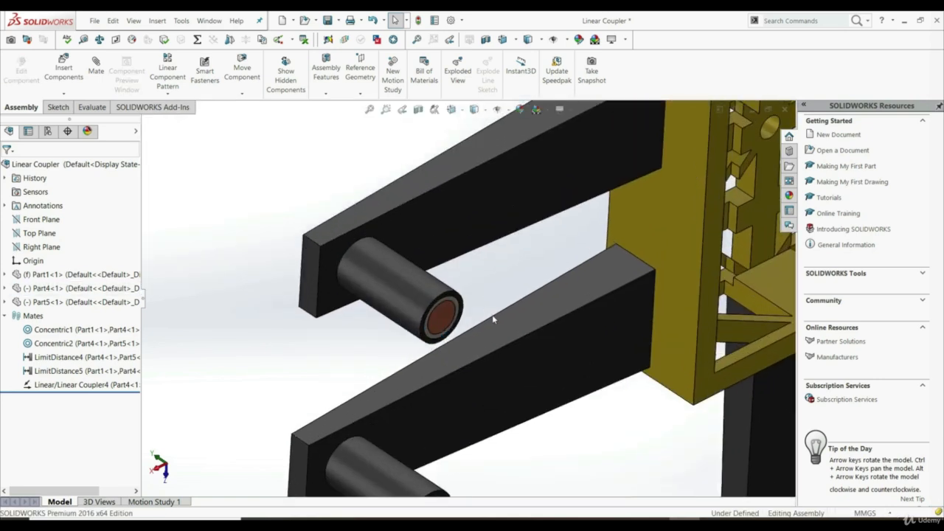
# Edit the Linear/Linear Coupler mate and set its ratio to 1.00 mm to 2.00 mm.
pyautogui.rightClick(43, 391)
pyautogui.click(52, 332)
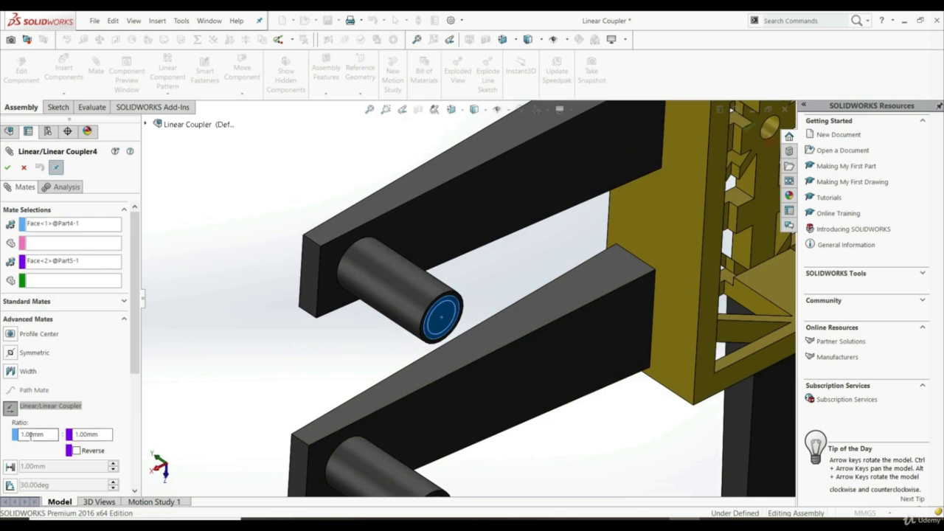
pyautogui.click(94, 433)
pyautogui.doubleClick(96, 435)
pyautogui.write('2')
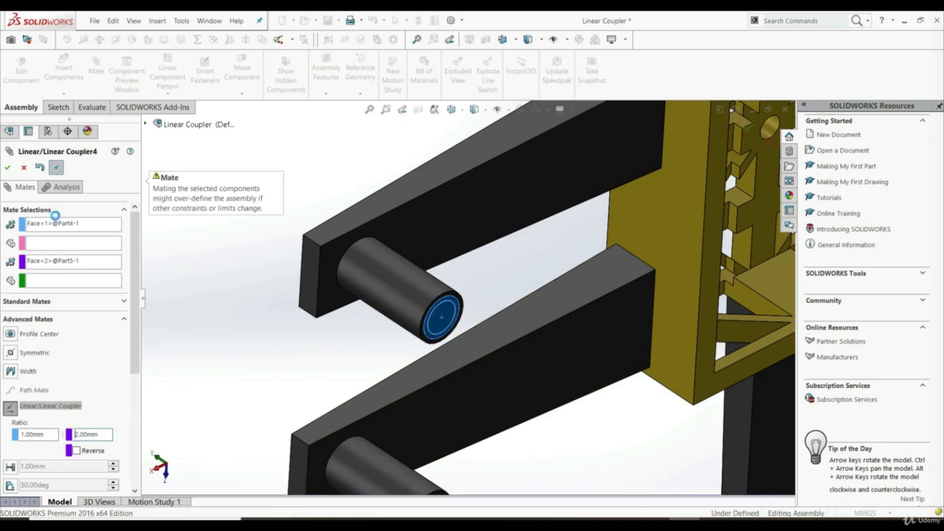
pyautogui.click(10, 167)
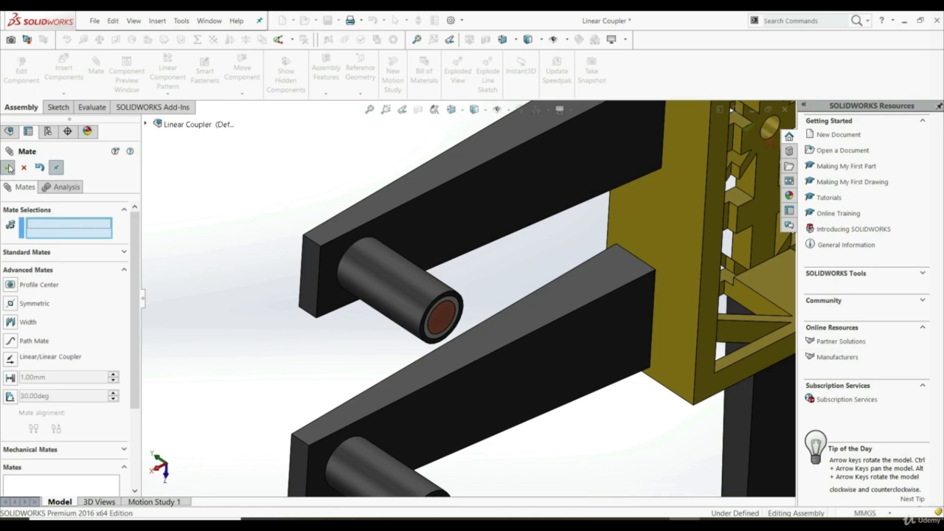
pyautogui.click(9, 166)
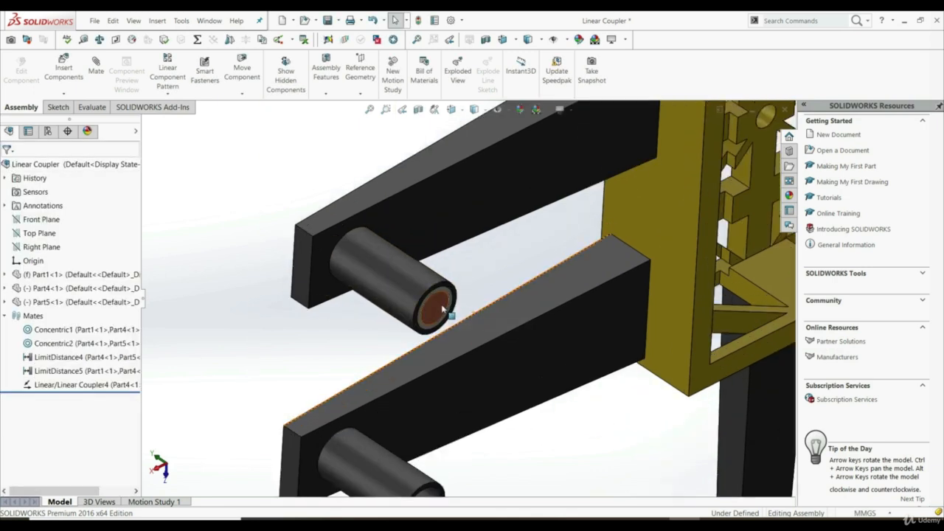
# Pull the innermost cylinder out, compare how far both cylinders extend, and push it back in.
pyautogui.click(449, 316)
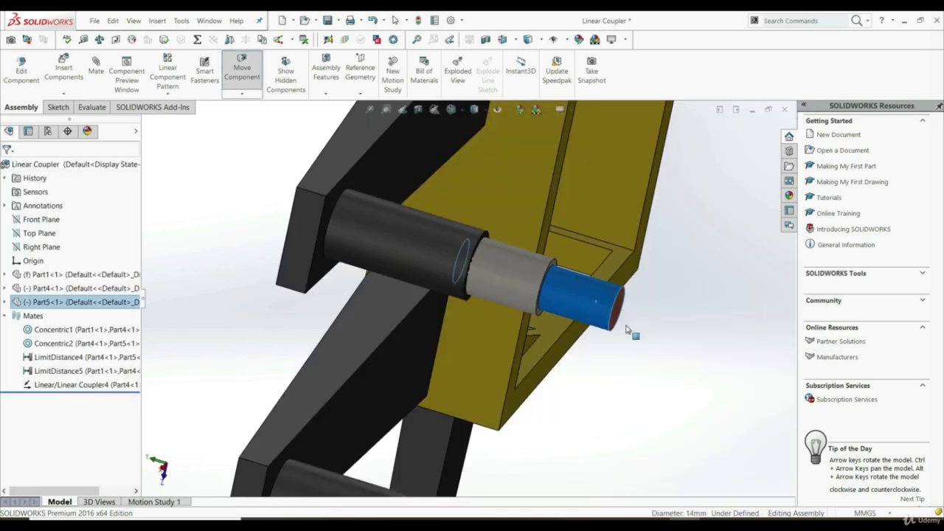
pyautogui.moveTo(807, 260); pyautogui.dragTo(618, 329)
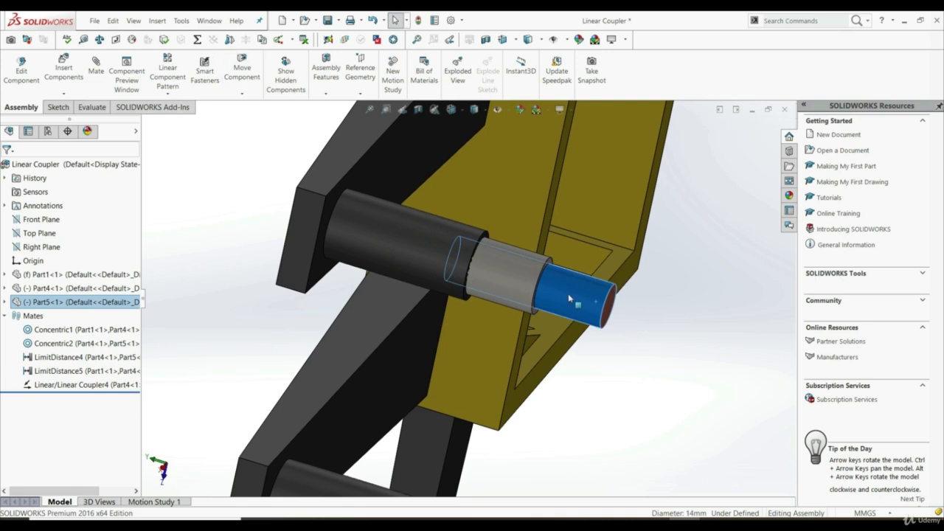
pyautogui.click(624, 362)
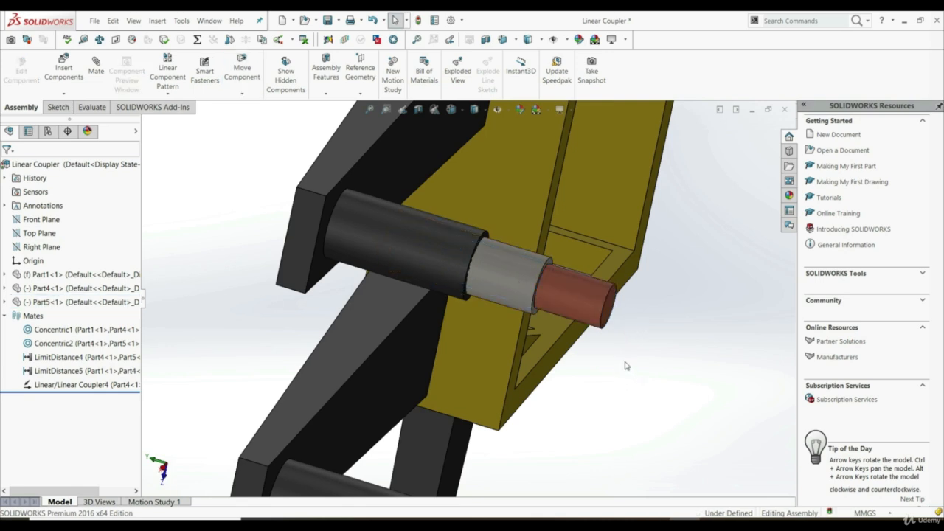
pyautogui.click(588, 299)
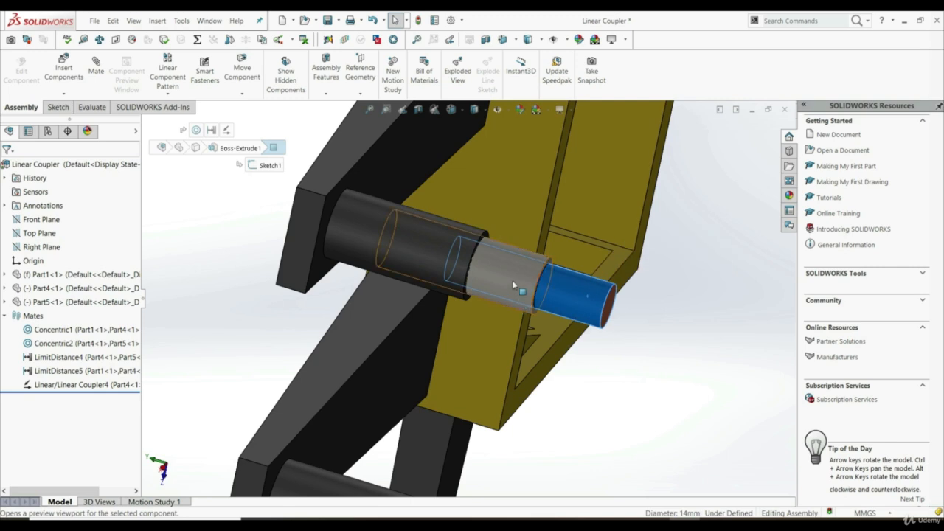
pyautogui.click(633, 426)
pyautogui.moveTo(611, 320); pyautogui.dragTo(434, 259)
pyautogui.click(432, 259)
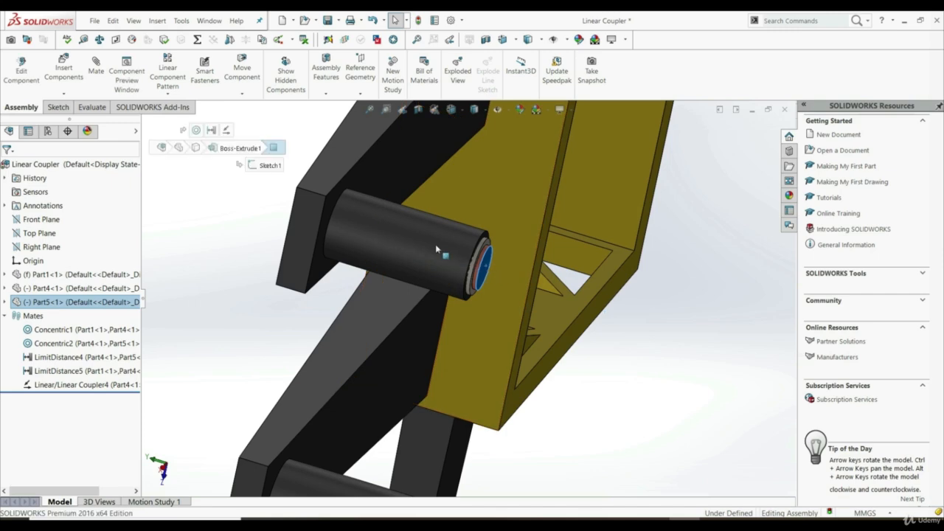
# Edit the Linear/Linear Coupler mate again and set its ratio to 1.00 mm to 4.00 mm.
pyautogui.click(44, 385)
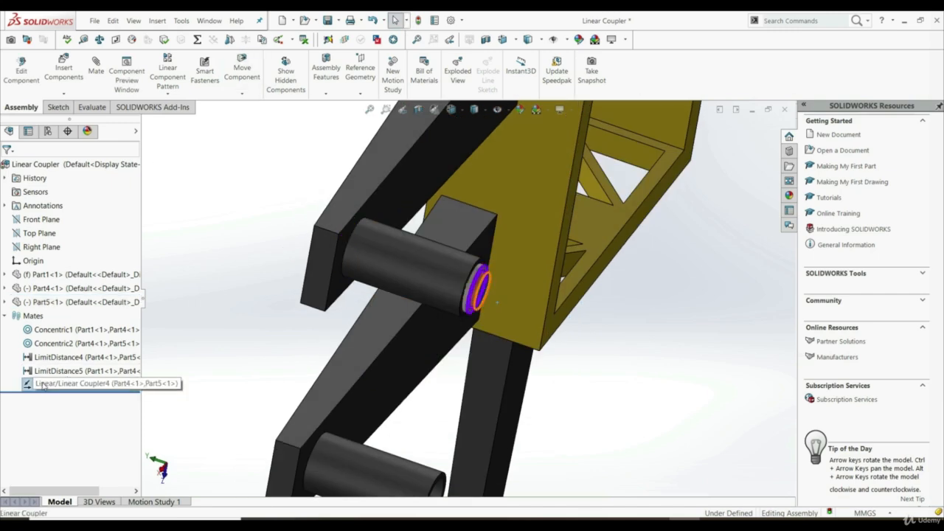
pyautogui.rightClick(42, 385)
pyautogui.press('Escape')
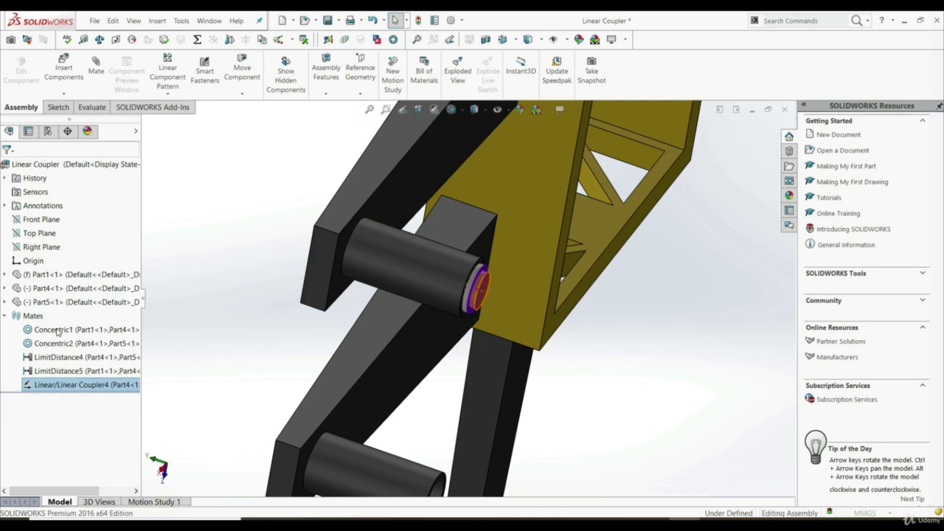
pyautogui.doubleClick(90, 433)
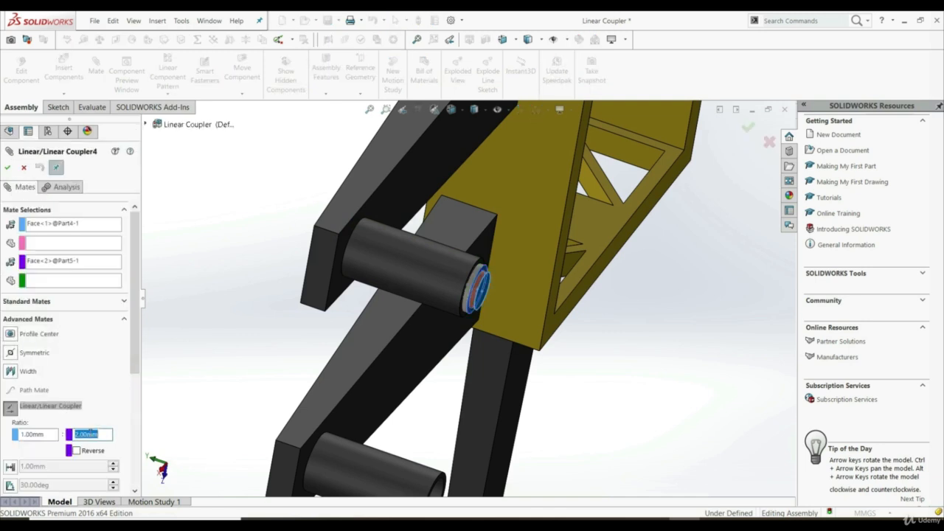
pyautogui.write('4')
pyautogui.press('Return')
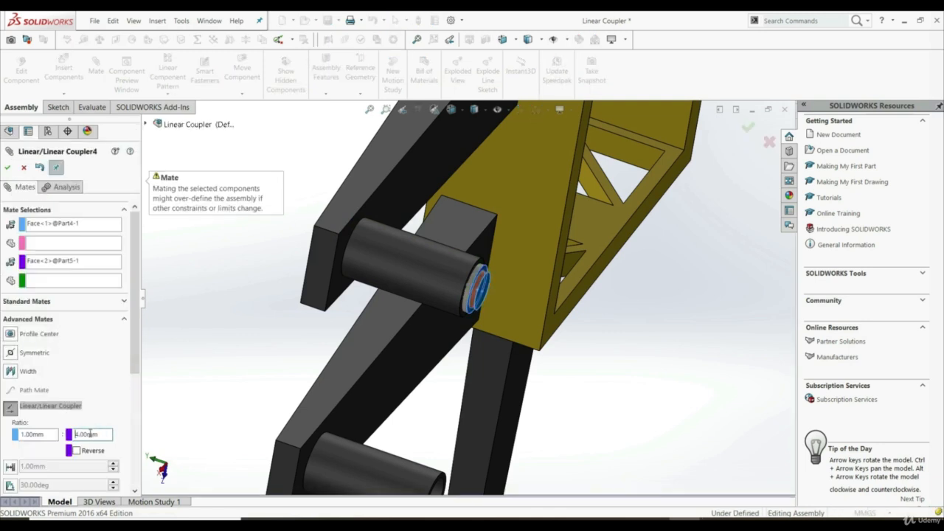
pyautogui.click(8, 168)
pyautogui.click(7, 168)
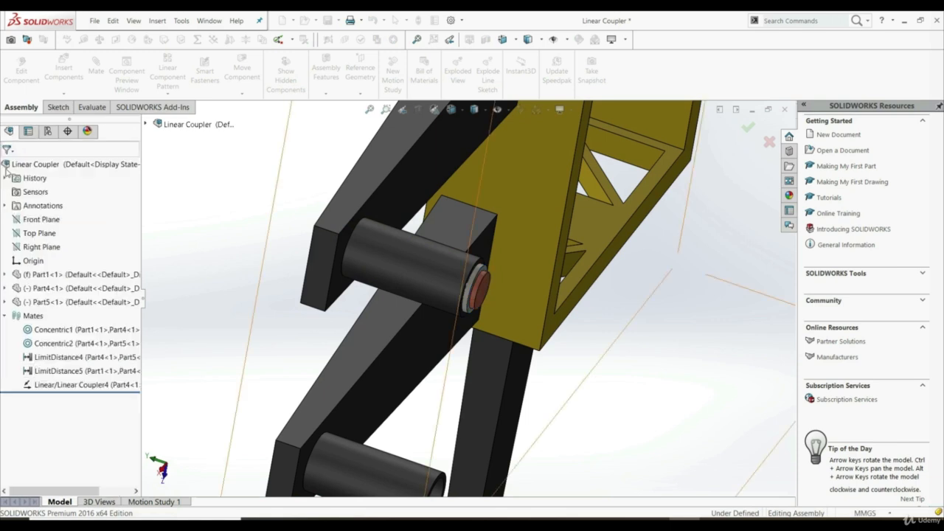
# Extend the innermost cylinder out of the leg to test the 1:4 coupler ratio.
pyautogui.moveTo(495, 291); pyautogui.dragTo(660, 420)
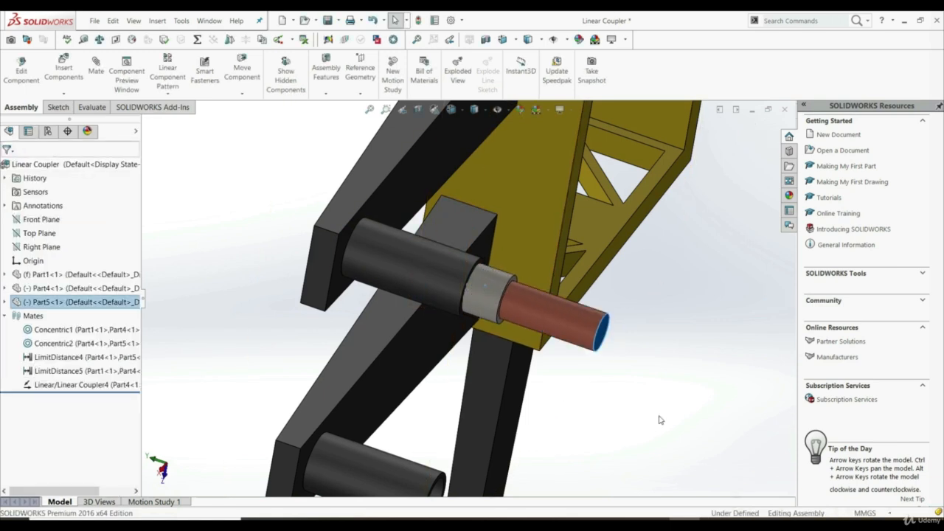
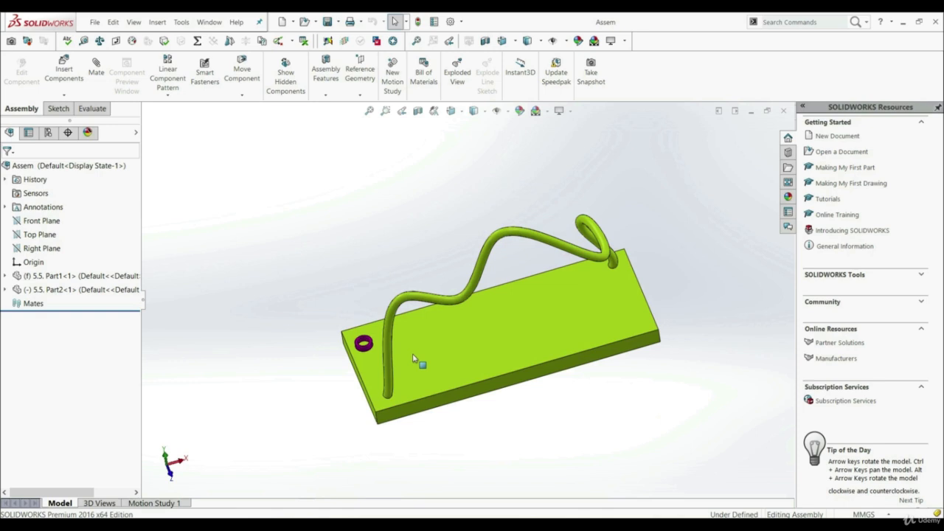
# Start a new mate in the ring-and-rod assembly and choose the advanced Path Mate type.
pyautogui.scroll(-3, 390, 328)
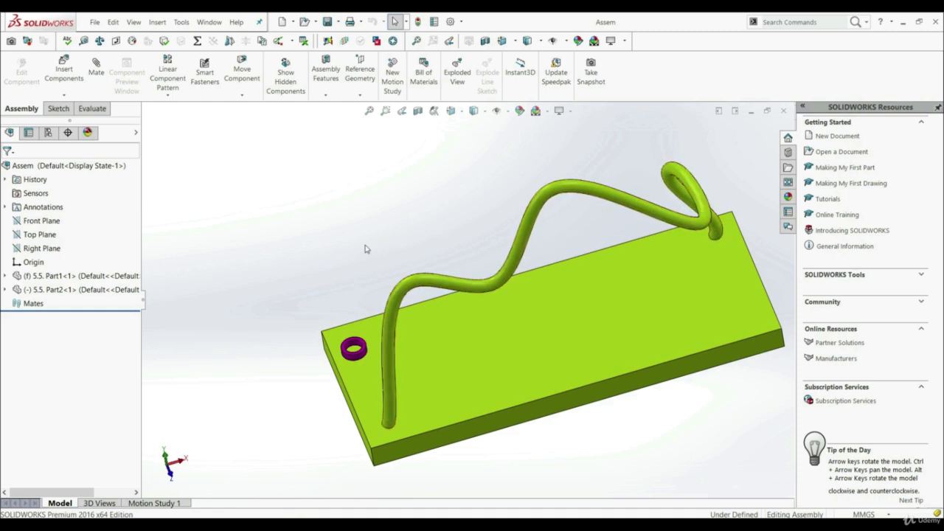
pyautogui.scroll(3, 365, 245)
pyautogui.scroll(-2, 527, 290)
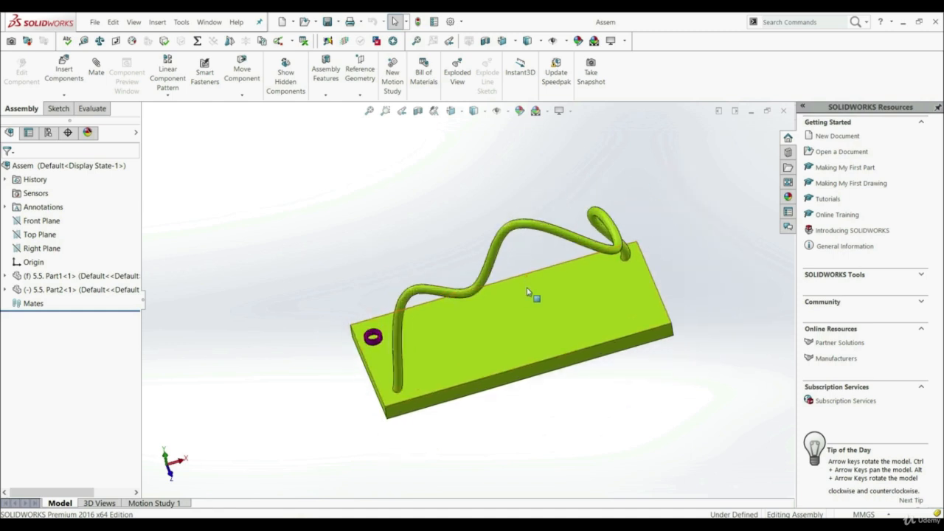
pyautogui.click(98, 76)
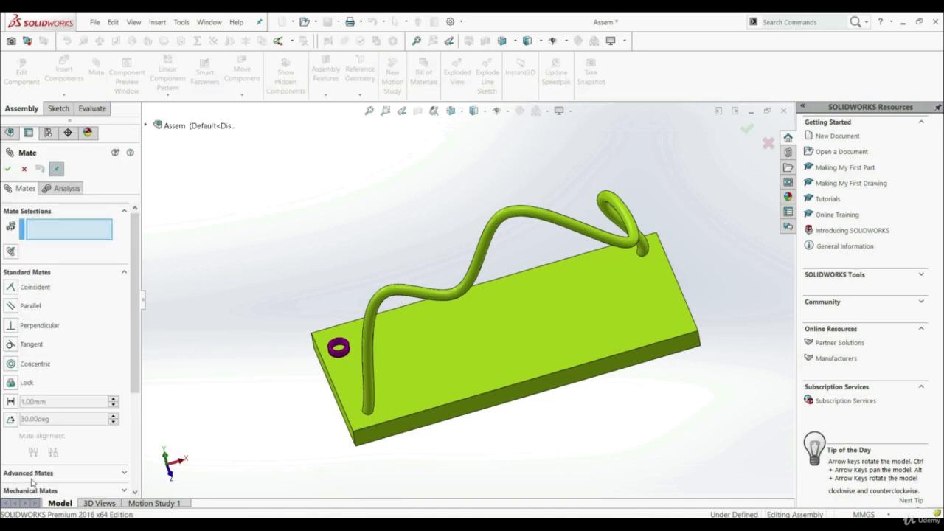
pyautogui.click(77, 475)
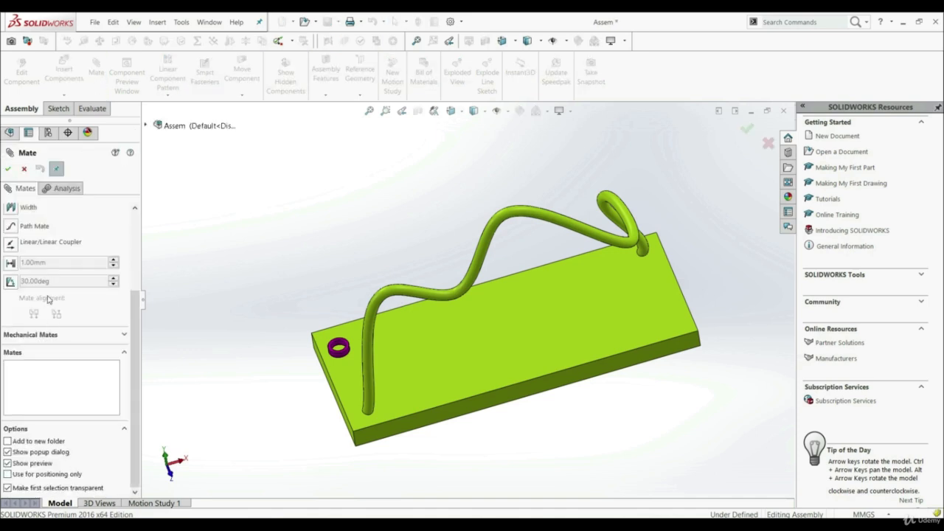
pyautogui.click(12, 230)
pyautogui.scroll(2, 136, 298)
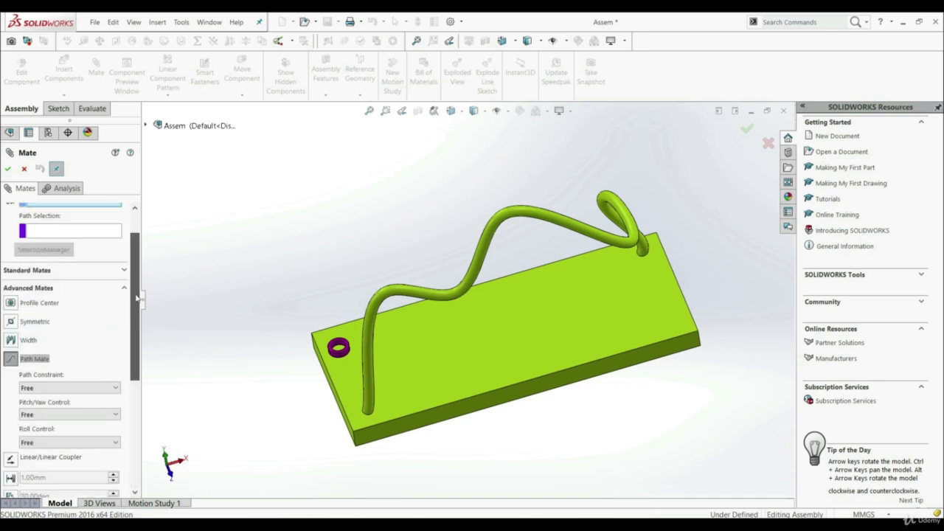
pyautogui.scroll(1, 136, 297)
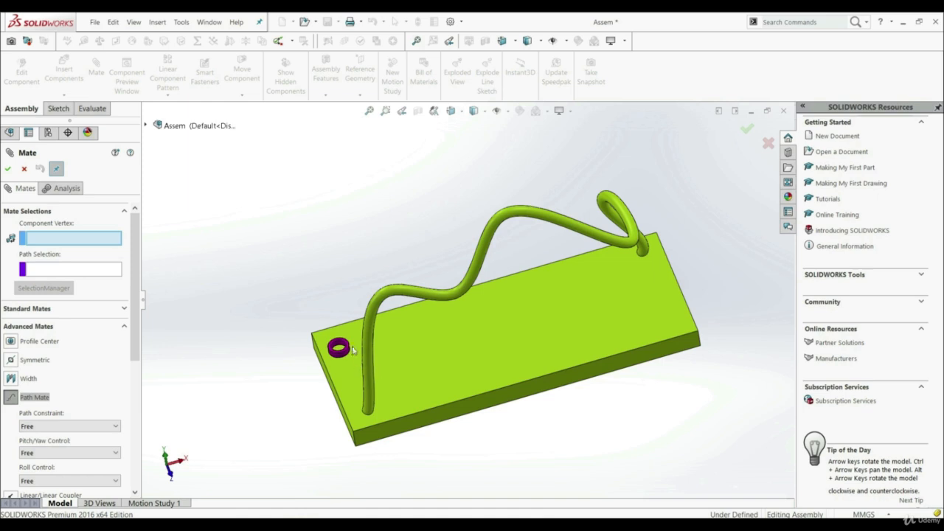
# Show Sketch1 of the ring part's Boss-Extrude1 and pick its centre point as the path mate's component vertex.
pyautogui.scroll(-3, 353, 347)
pyautogui.scroll(-2, 358, 343)
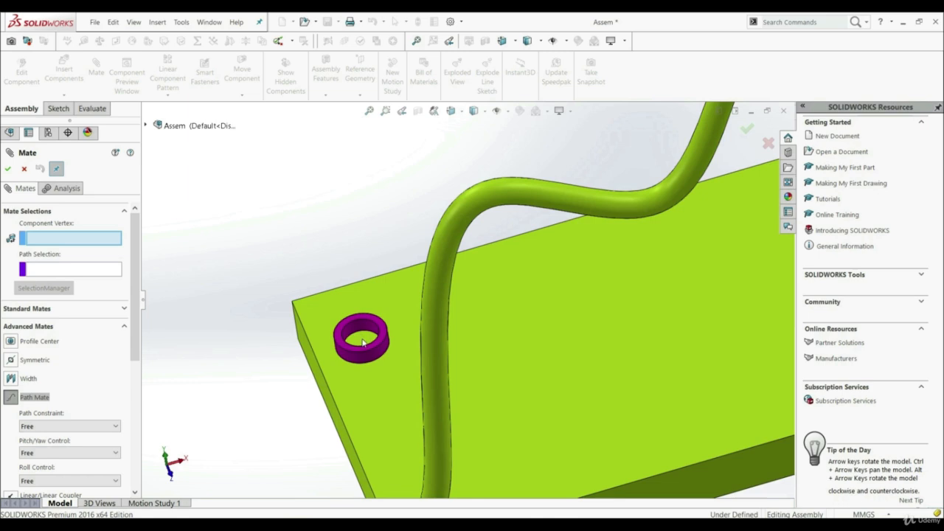
pyautogui.click(146, 127)
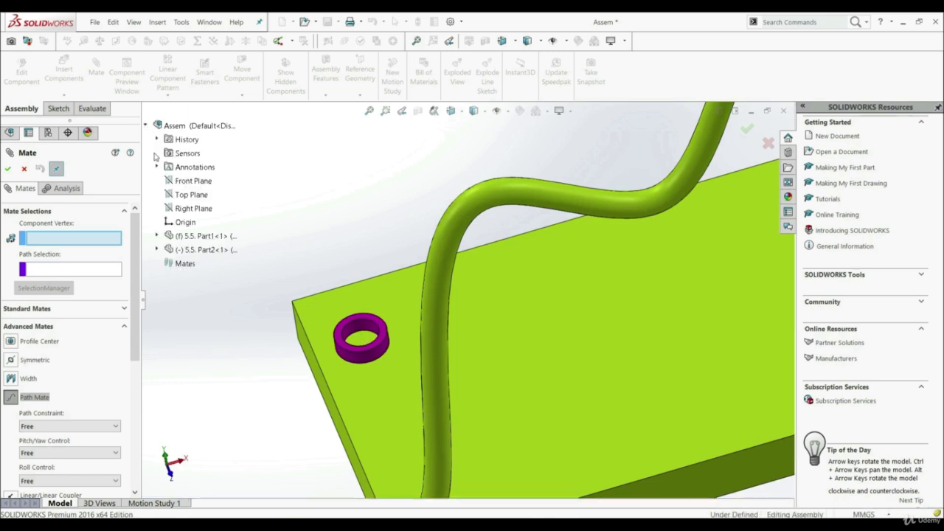
pyautogui.click(157, 249)
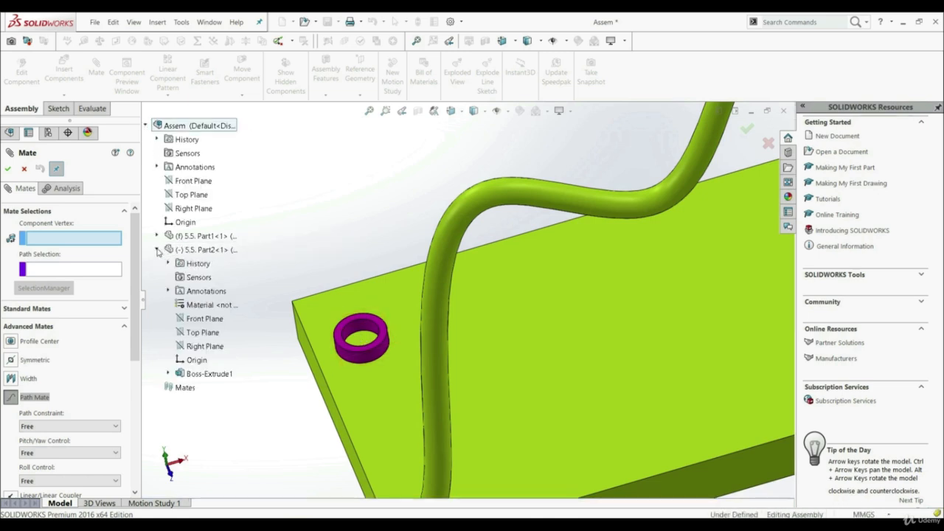
pyautogui.click(168, 374)
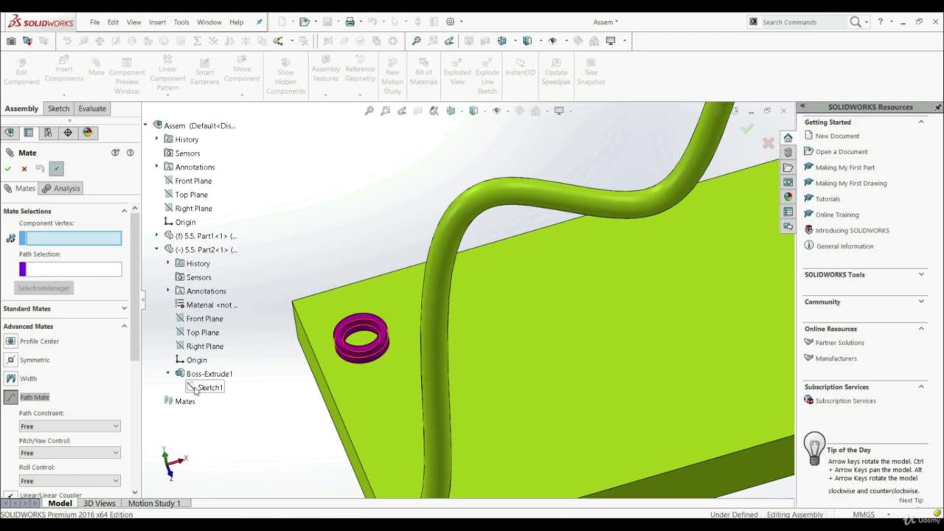
pyautogui.rightClick(197, 389)
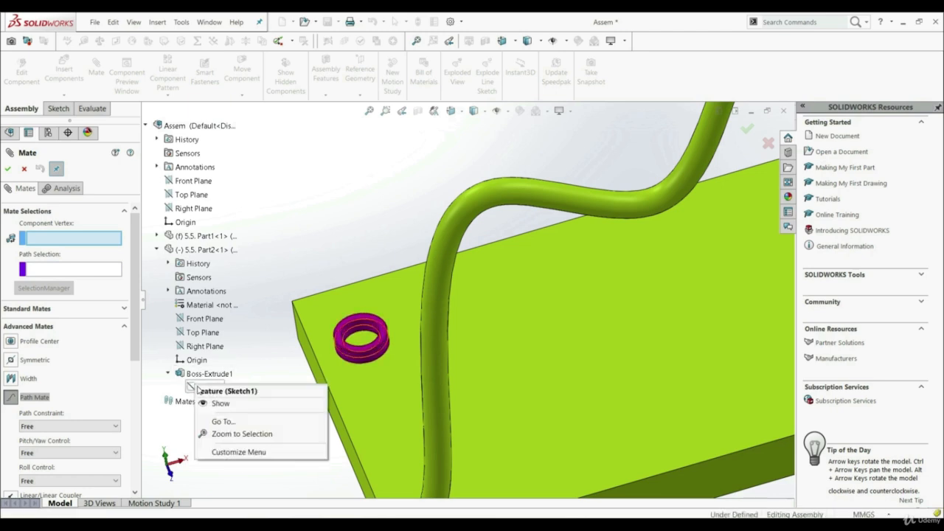
pyautogui.click(219, 403)
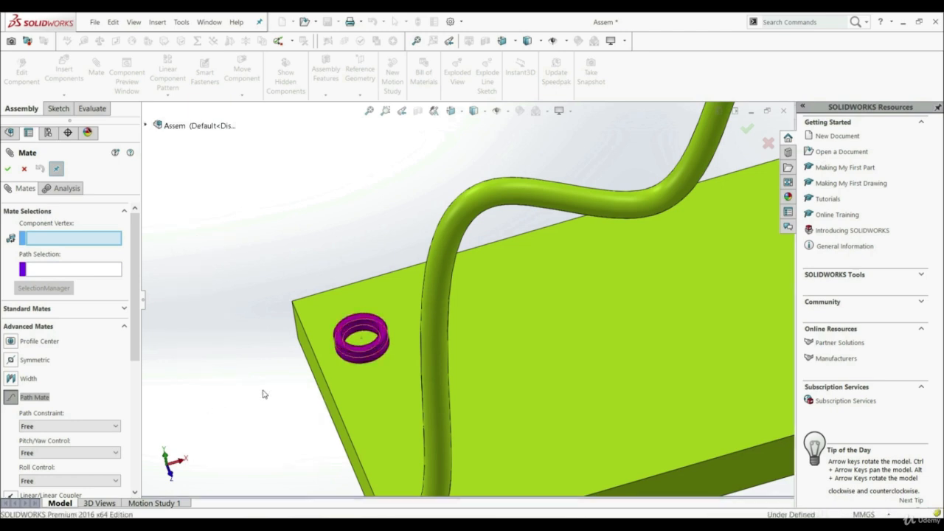
pyautogui.click(361, 340)
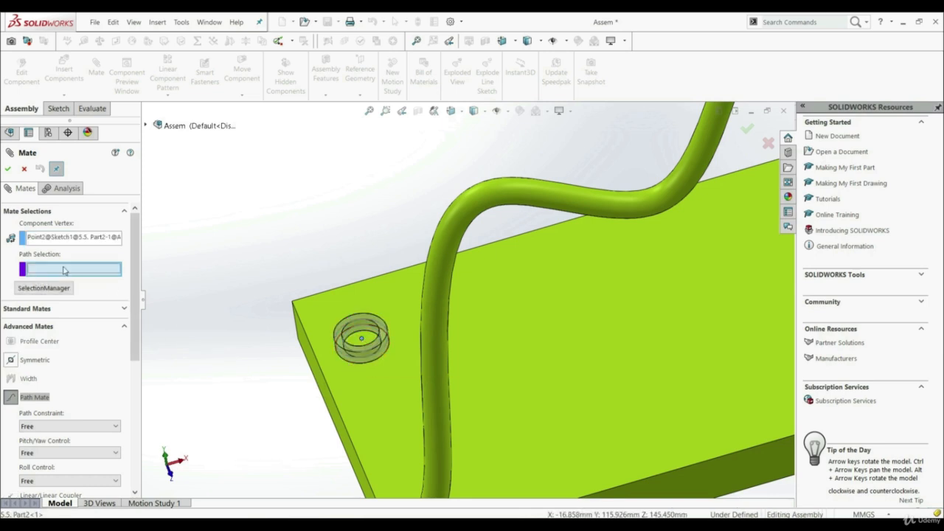
# Show the 3D sketch under Sweep1 of the base part, pick its spline as the mate path, and accept the path mate.
pyautogui.scroll(5, 497, 292)
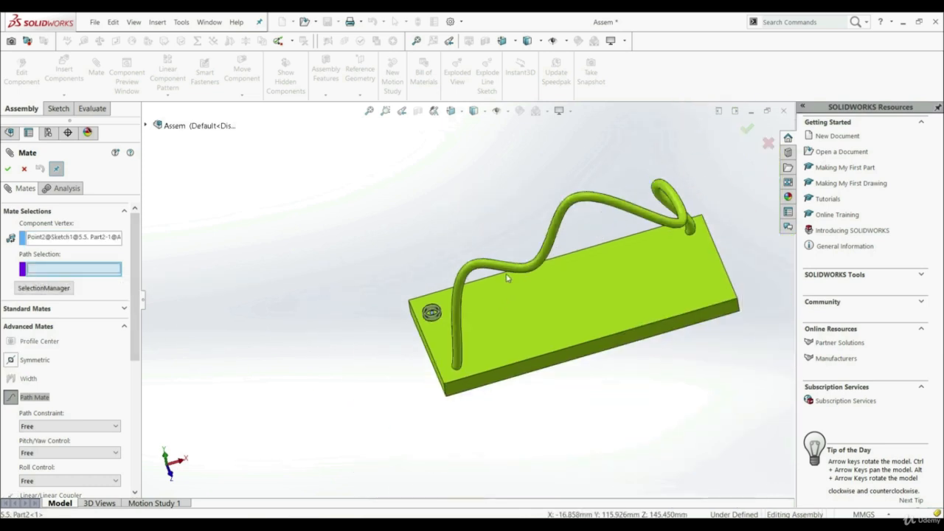
pyautogui.scroll(-3, 506, 278)
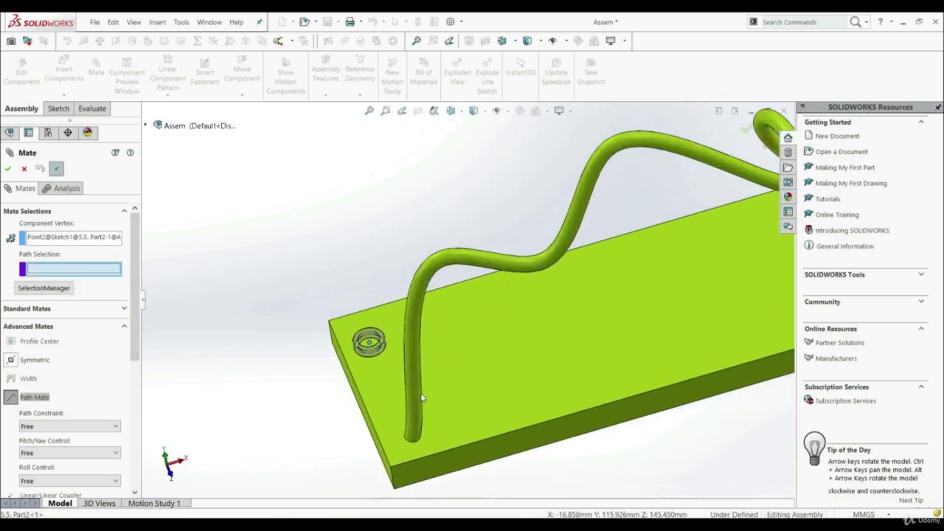
pyautogui.click(146, 127)
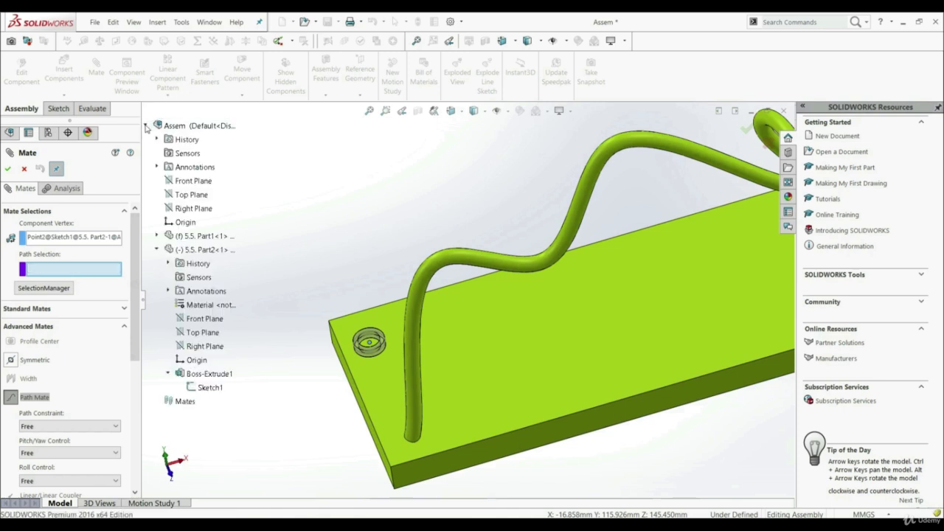
pyautogui.click(157, 237)
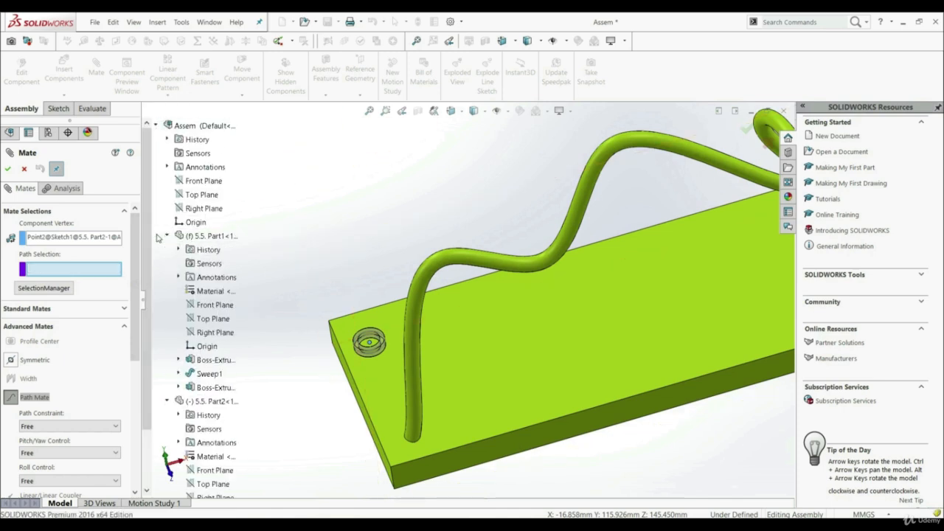
pyautogui.click(178, 375)
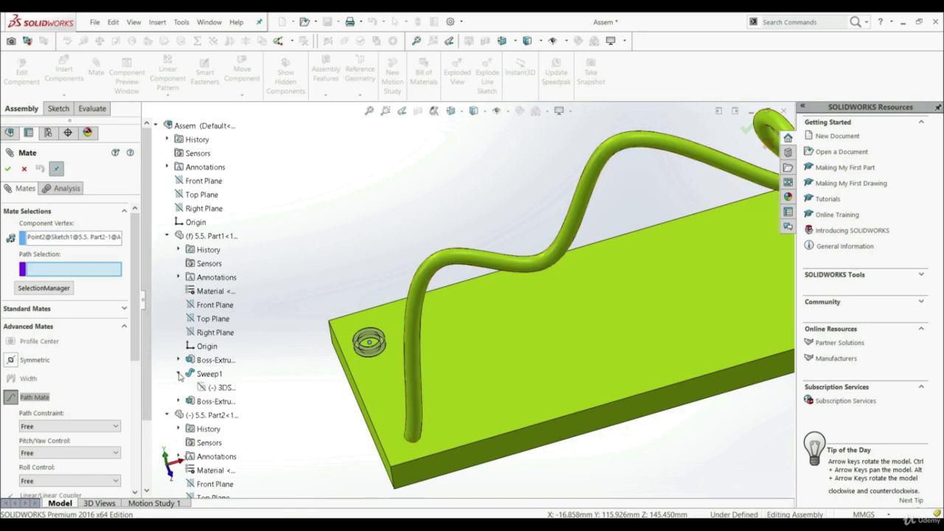
pyautogui.click(212, 388)
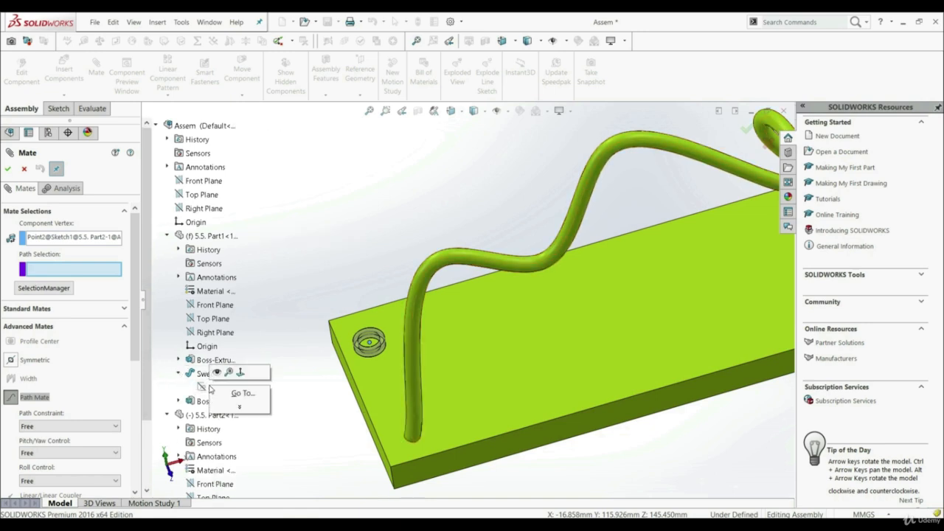
pyautogui.click(232, 371)
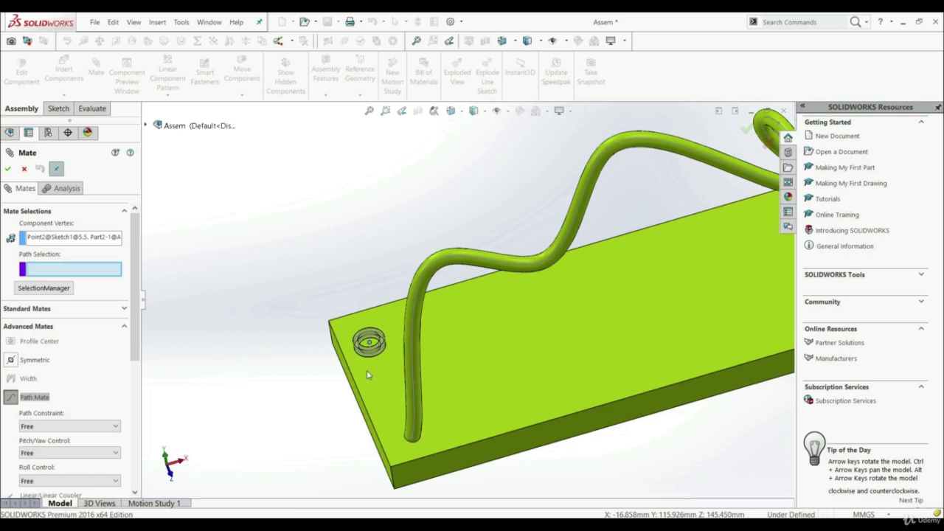
pyautogui.click(429, 274)
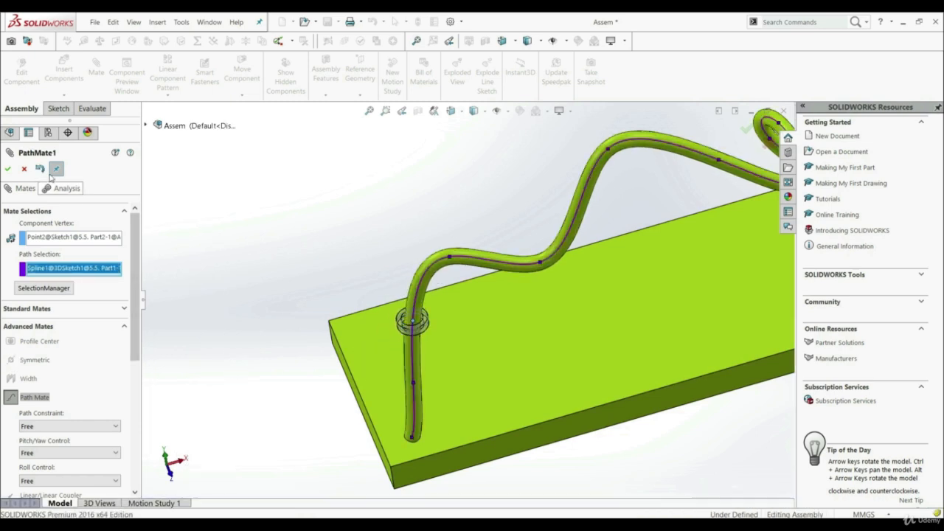
pyautogui.click(10, 168)
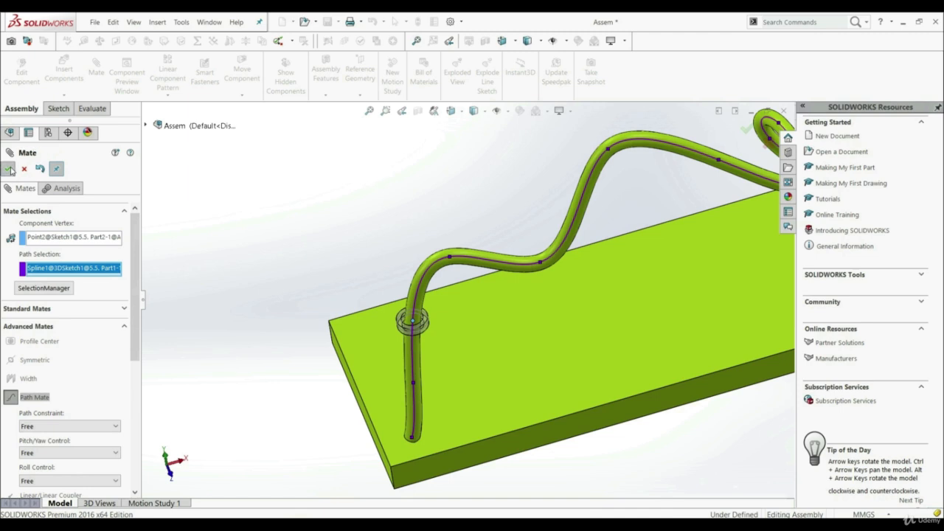
pyautogui.click(10, 168)
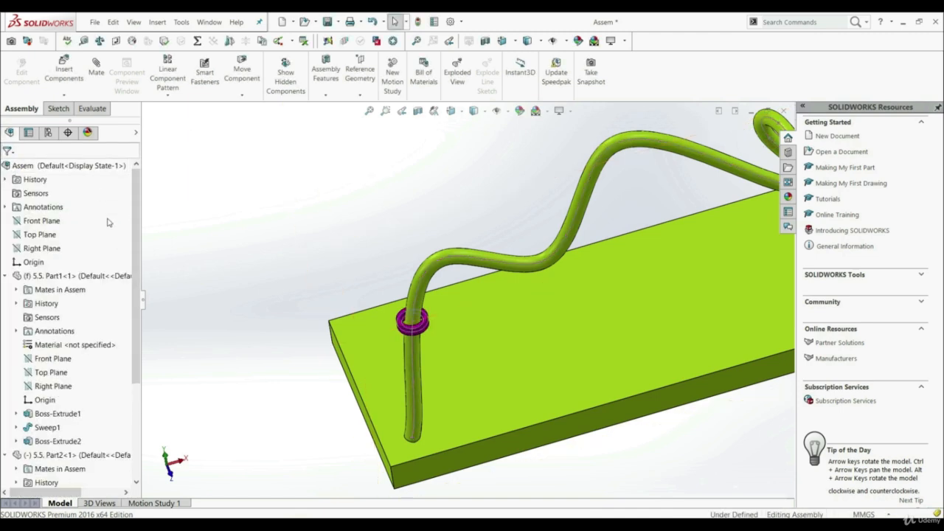
# Hide the rod's 3D path sketch and the ring's circle sketch.
pyautogui.click(428, 275)
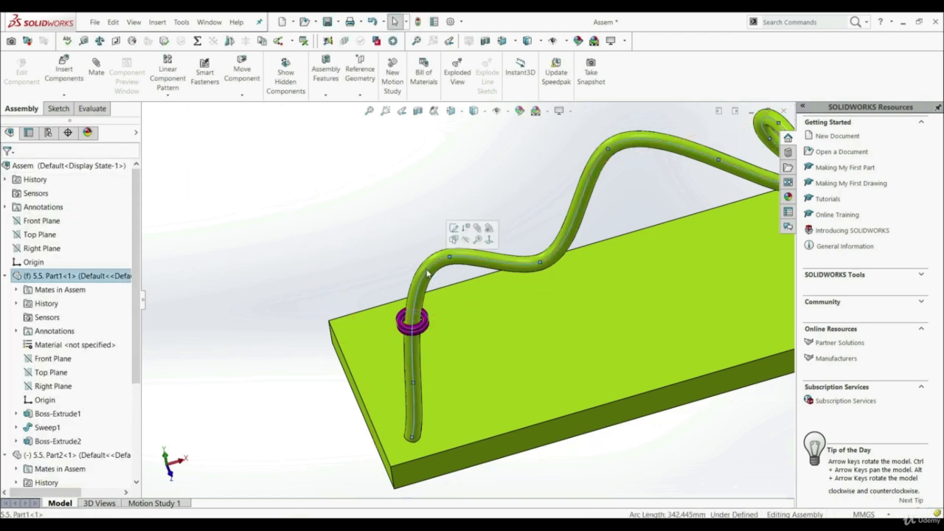
pyautogui.scroll(-4, 417, 325)
pyautogui.click(421, 331)
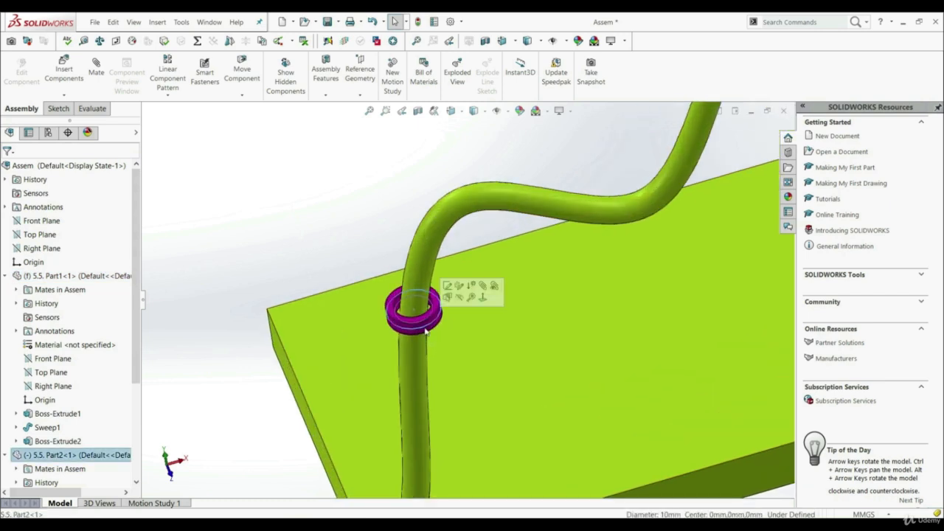
pyautogui.click(459, 298)
# Move the ring along the curved rod to test the path mate.
pyautogui.scroll(5, 504, 359)
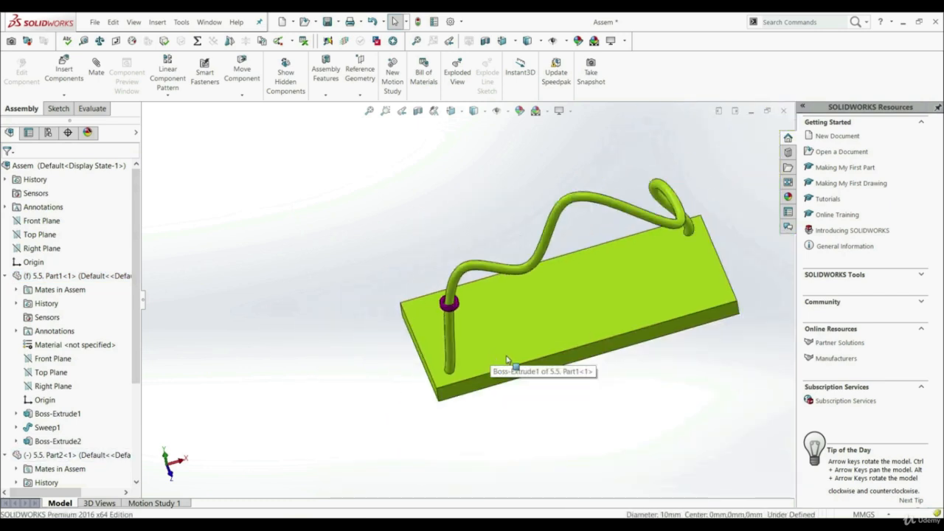
pyautogui.scroll(-3, 544, 305)
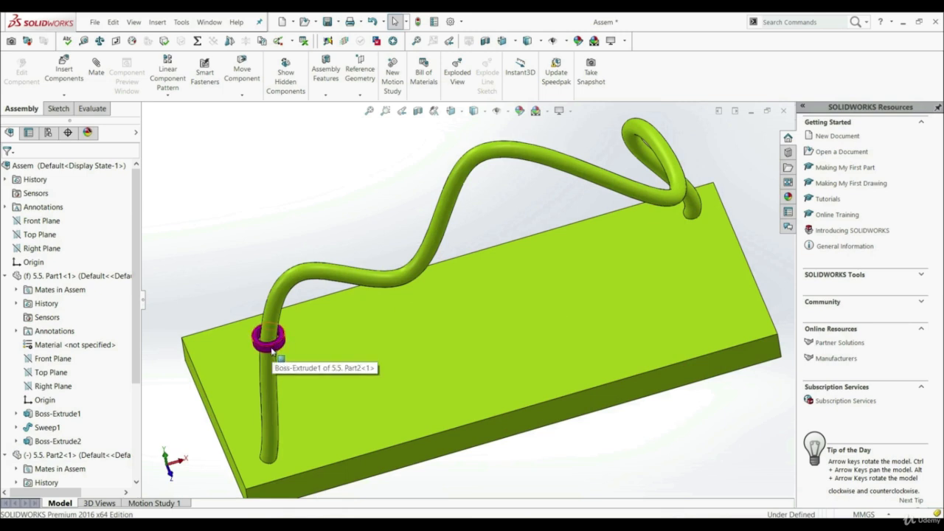
pyautogui.moveTo(271, 351); pyautogui.dragTo(440, 284)
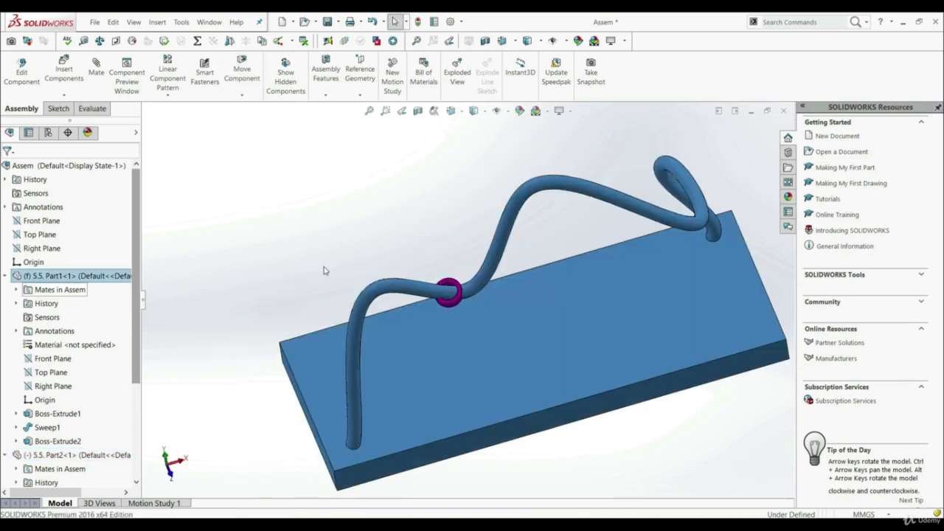
pyautogui.click(323, 270)
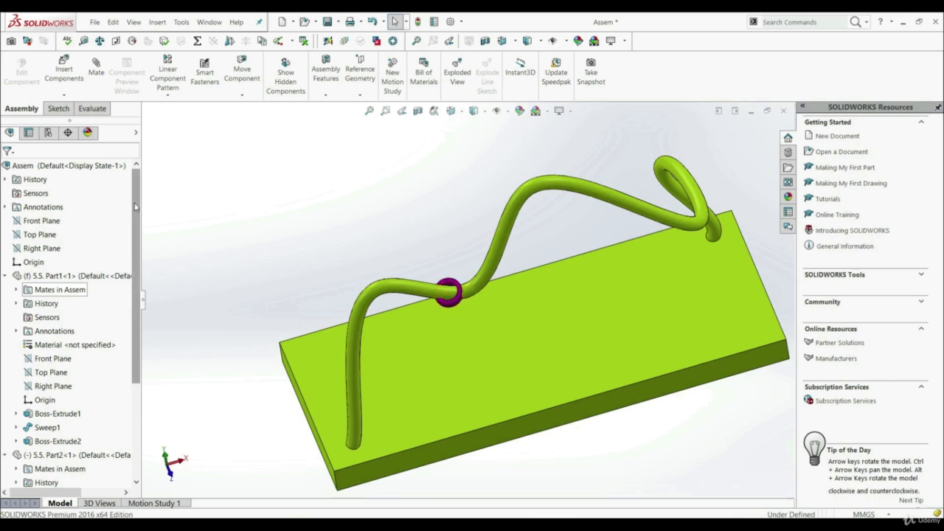
# Open the ring's path mate for editing and set its path constraint to Distance Along Path.
pyautogui.moveTo(136, 207); pyautogui.dragTo(136, 296)
pyautogui.click(6, 469)
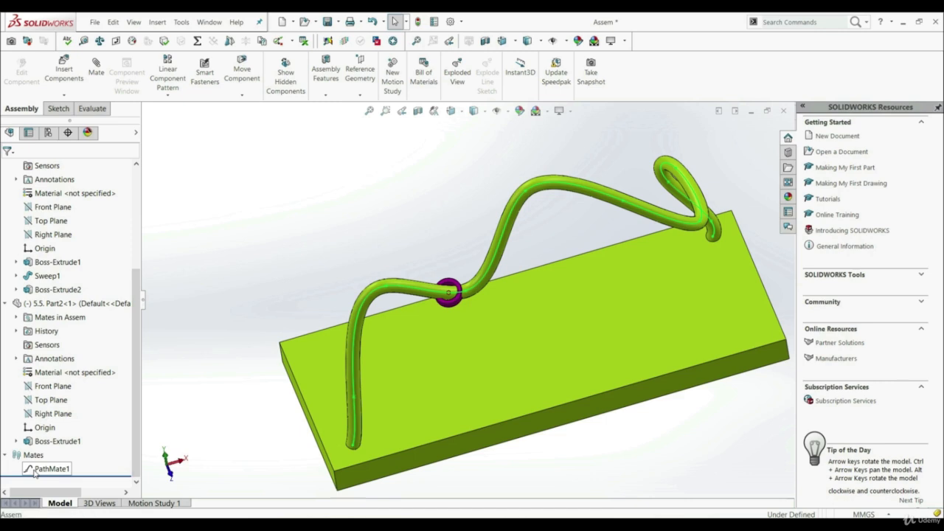
pyautogui.rightClick(35, 471)
pyautogui.click(43, 344)
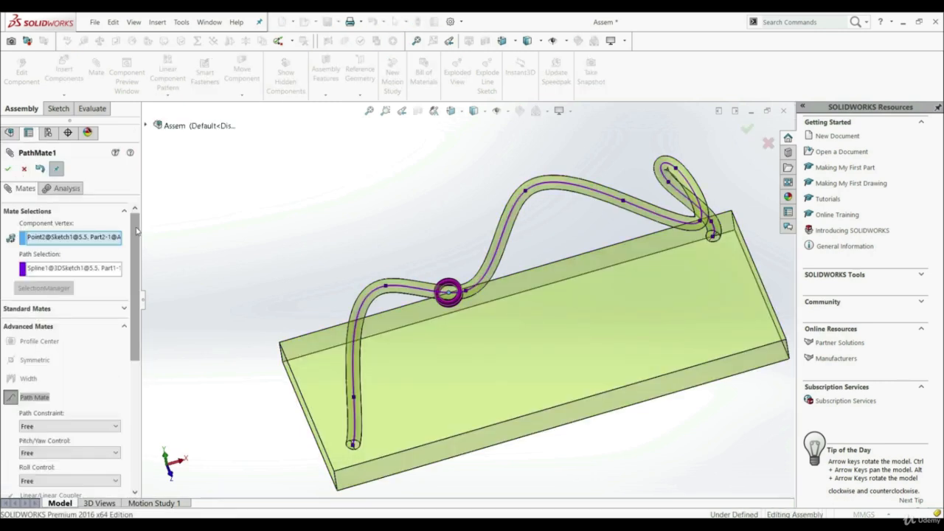
pyautogui.moveTo(137, 235); pyautogui.dragTo(136, 307)
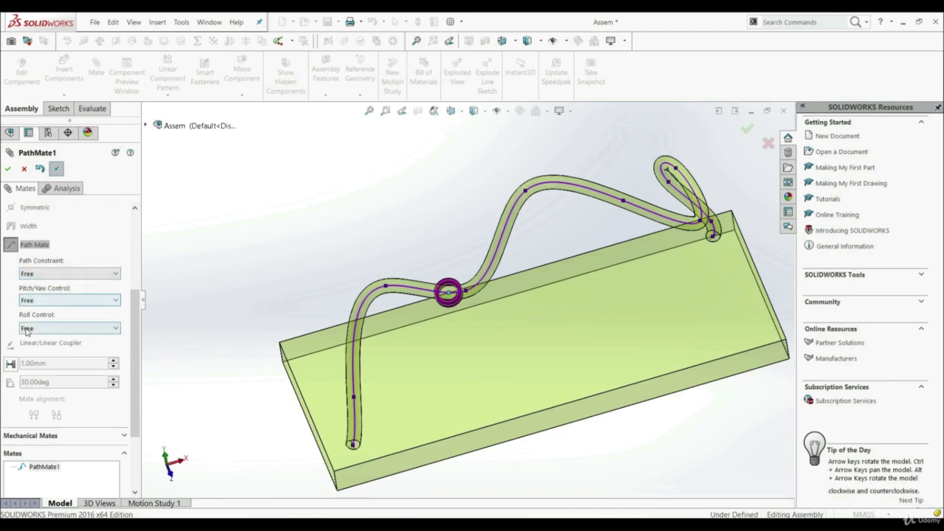
pyautogui.click(32, 277)
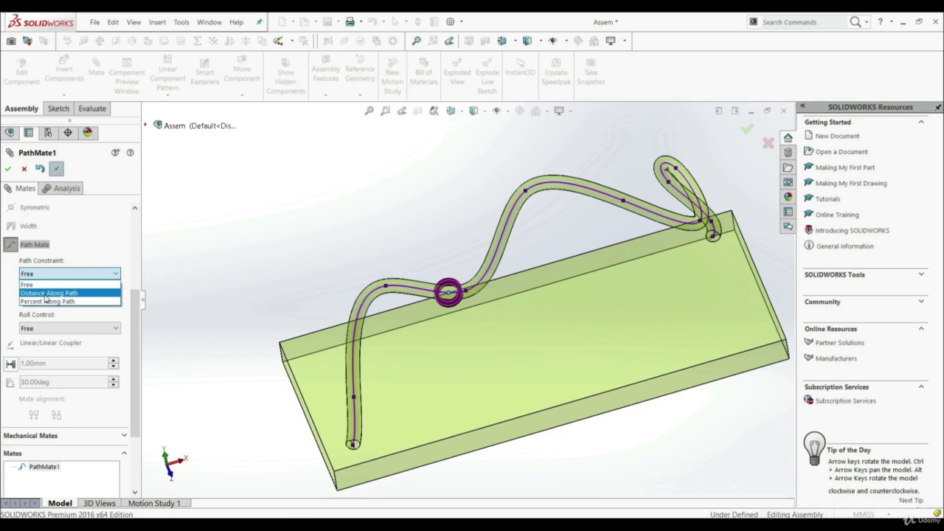
pyautogui.click(45, 294)
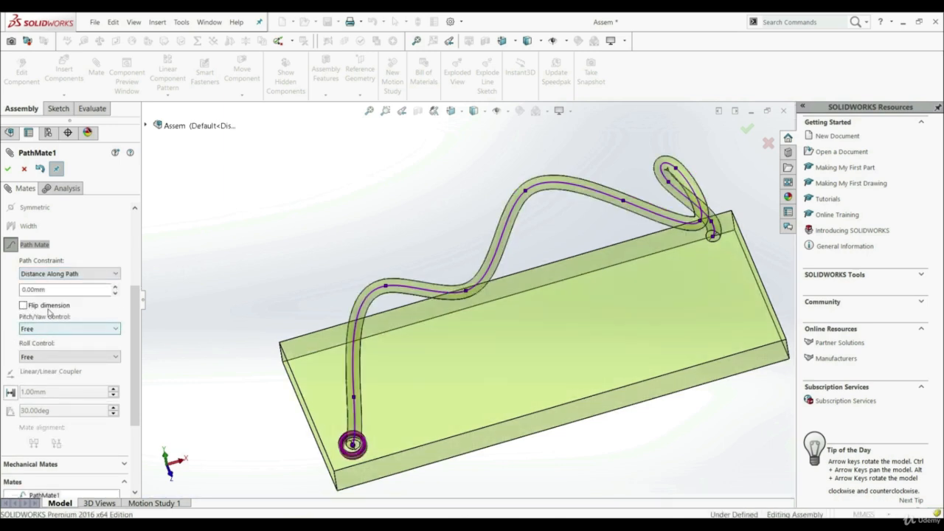
# Set the ring's distance along the path to 40 mm, accept the path mate, and leave the Mate command.
pyautogui.click(50, 291)
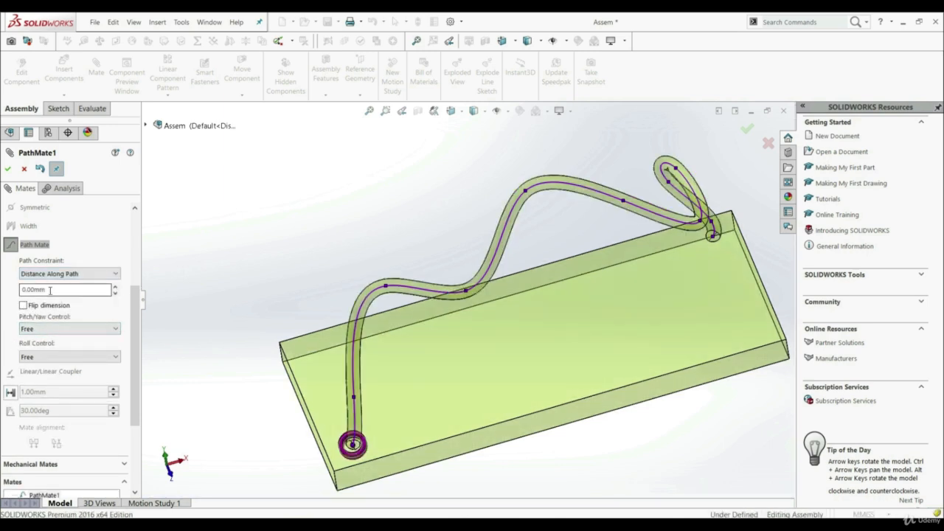
pyautogui.doubleClick(50, 290)
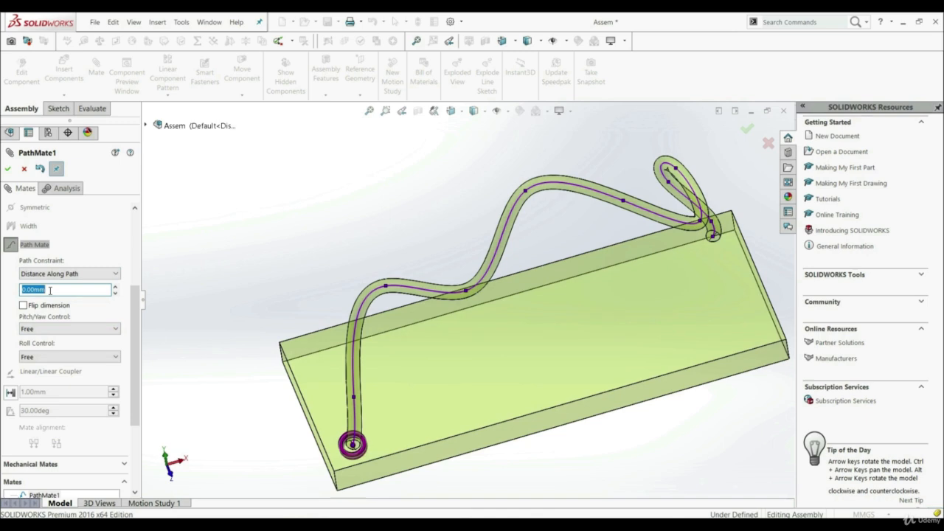
pyautogui.write('40')
pyautogui.press('Return')
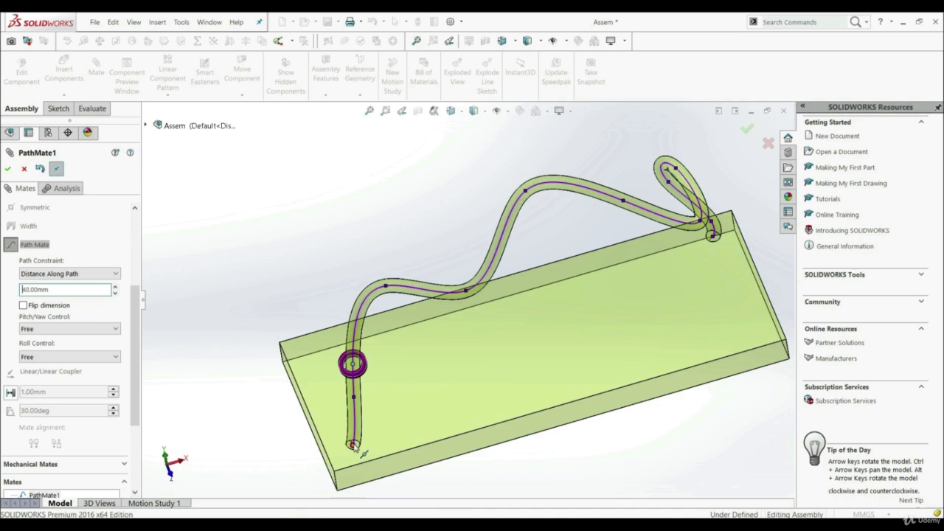
pyautogui.click(7, 170)
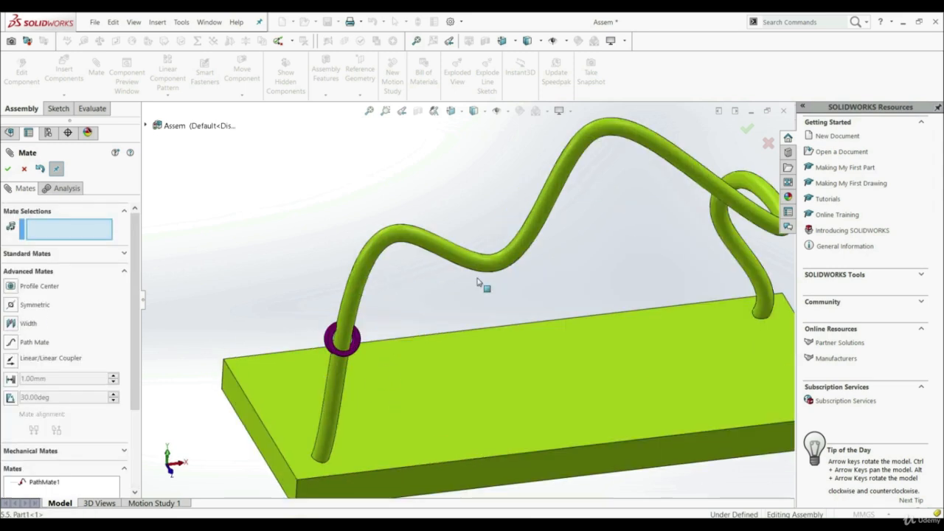
pyautogui.click(24, 168)
# Reopen the path mate for editing and flip the distance dimension so it measures from the rod's opposite end.
pyautogui.click(29, 471)
pyautogui.rightClick(33, 472)
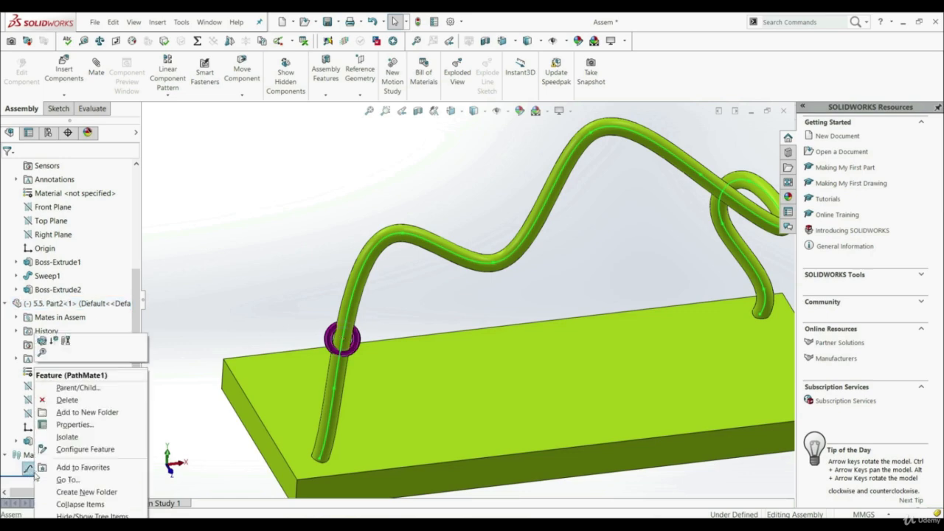
pyautogui.click(42, 340)
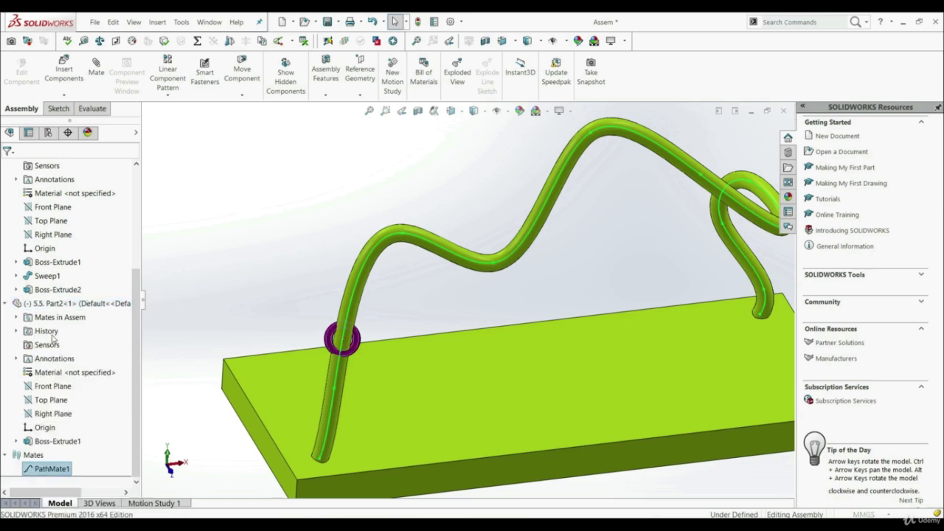
pyautogui.scroll(4, 493, 334)
pyautogui.scroll(-3, 614, 274)
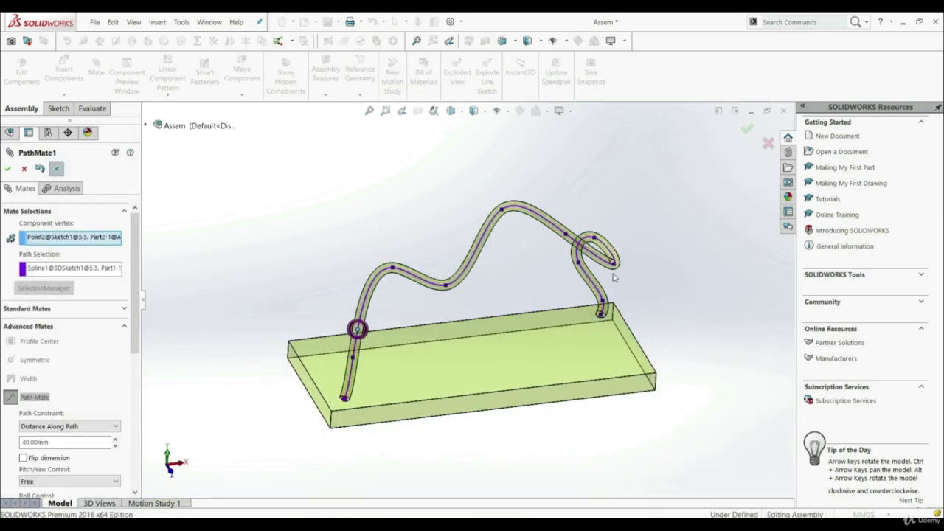
pyautogui.click(24, 460)
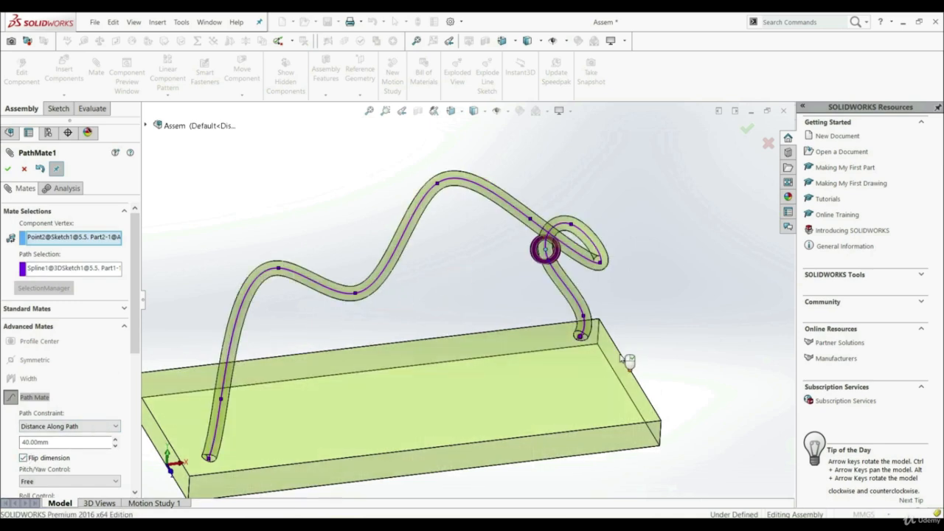
pyautogui.moveTo(621, 361); pyautogui.dragTo(644, 348, button='middle')
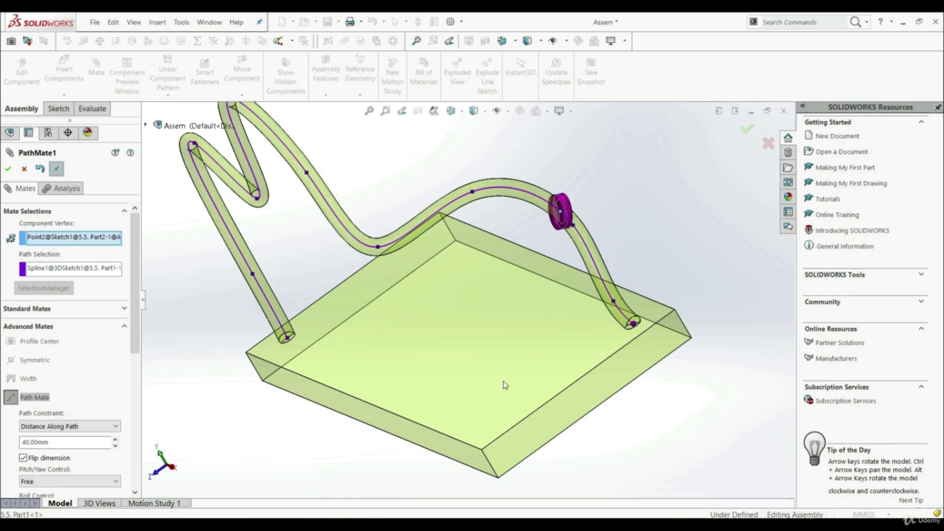
# Change the path constraint to Percent Along Path and set the ring's position to 50%.
pyautogui.scroll(-3, 135, 317)
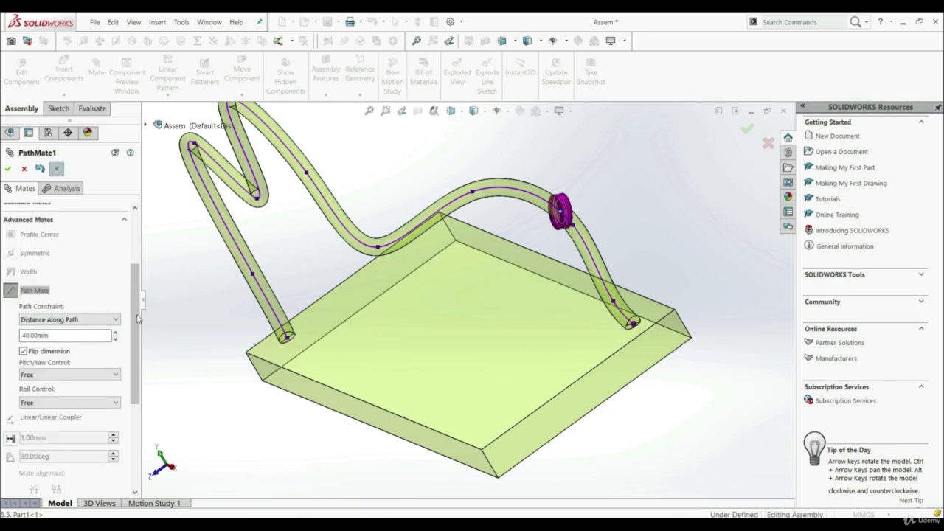
pyautogui.click(60, 319)
pyautogui.click(57, 350)
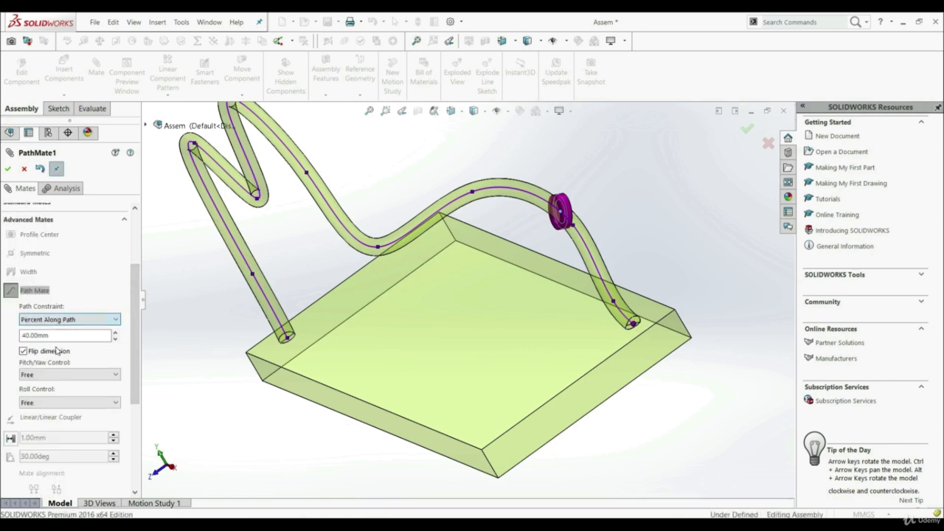
pyautogui.doubleClick(59, 335)
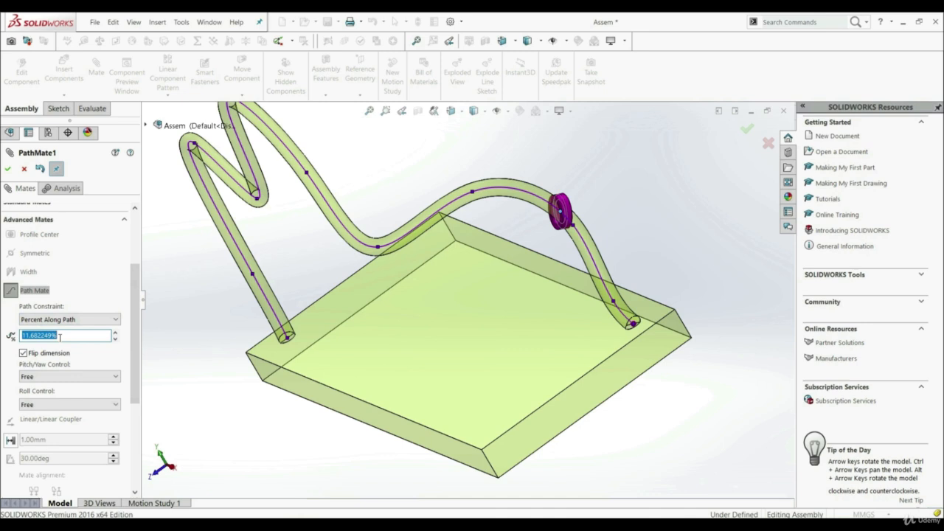
pyautogui.write('50')
pyautogui.press('Return')
pyautogui.moveTo(257, 411); pyautogui.dragTo(536, 340, button='middle')
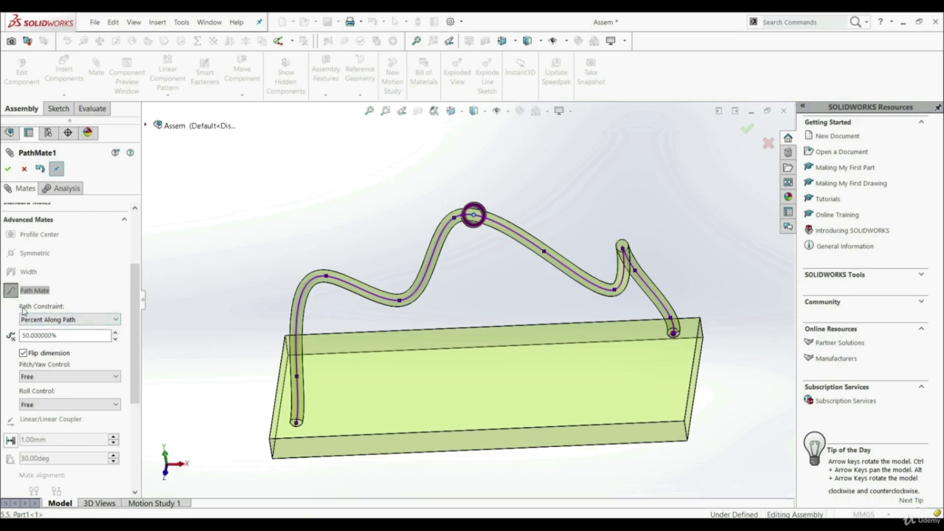
# Set the path constraint to Free and the pitch/yaw control to Follow Path with the Y axis, then accept the mate.
pyautogui.click(50, 321)
pyautogui.click(49, 330)
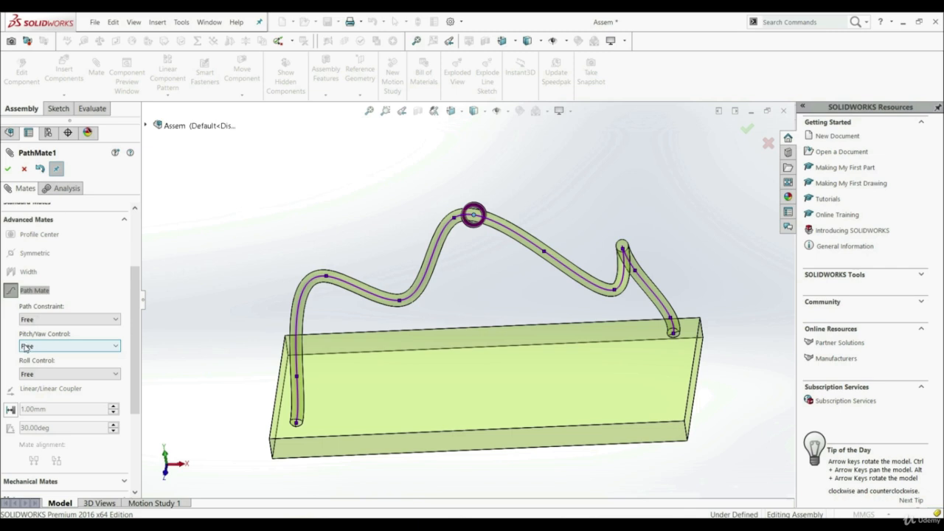
pyautogui.click(25, 348)
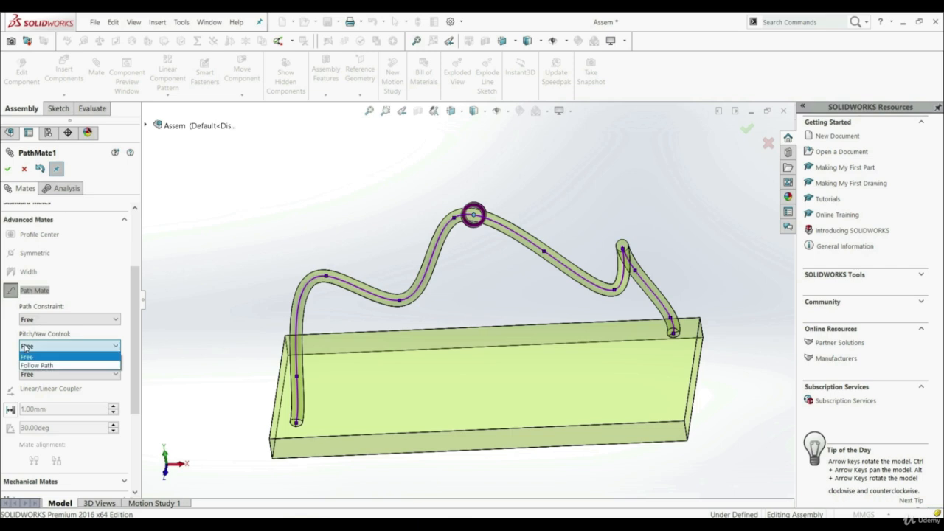
pyautogui.click(30, 366)
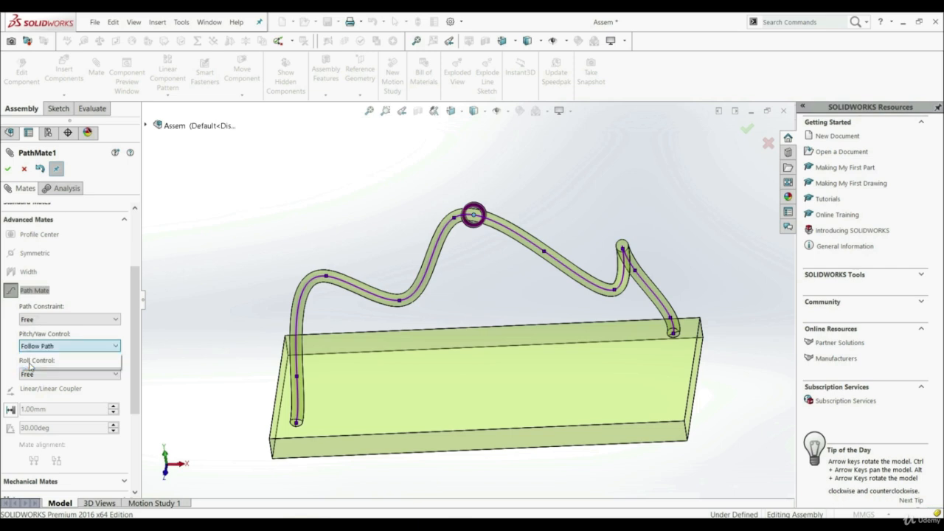
pyautogui.click(31, 361)
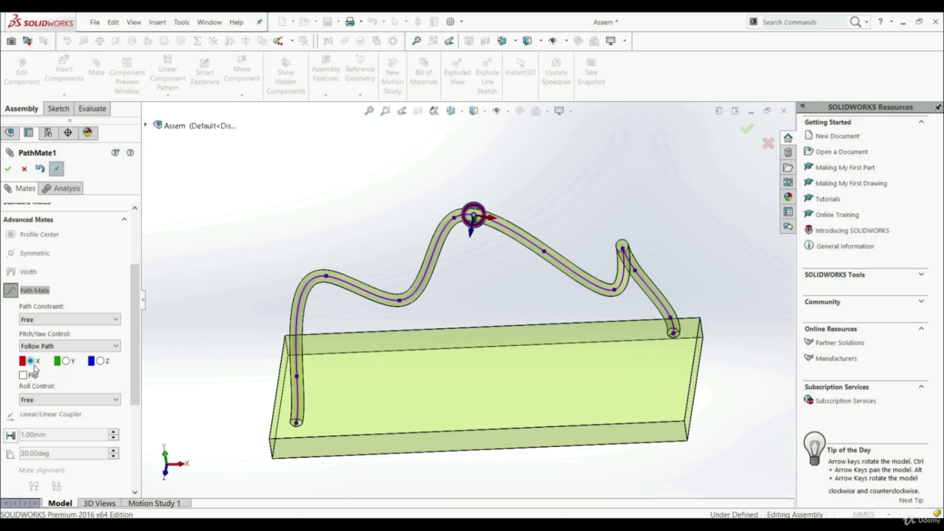
pyautogui.click(66, 361)
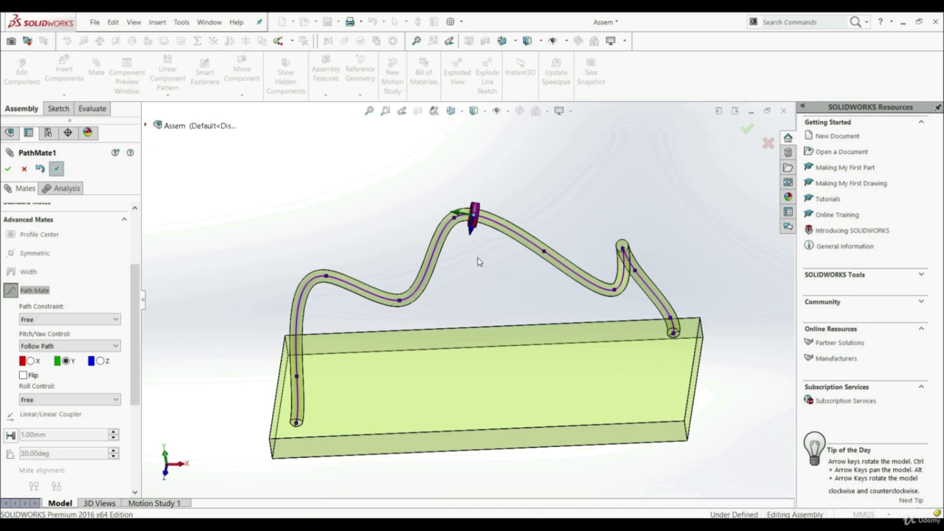
pyautogui.click(6, 170)
pyautogui.click(7, 169)
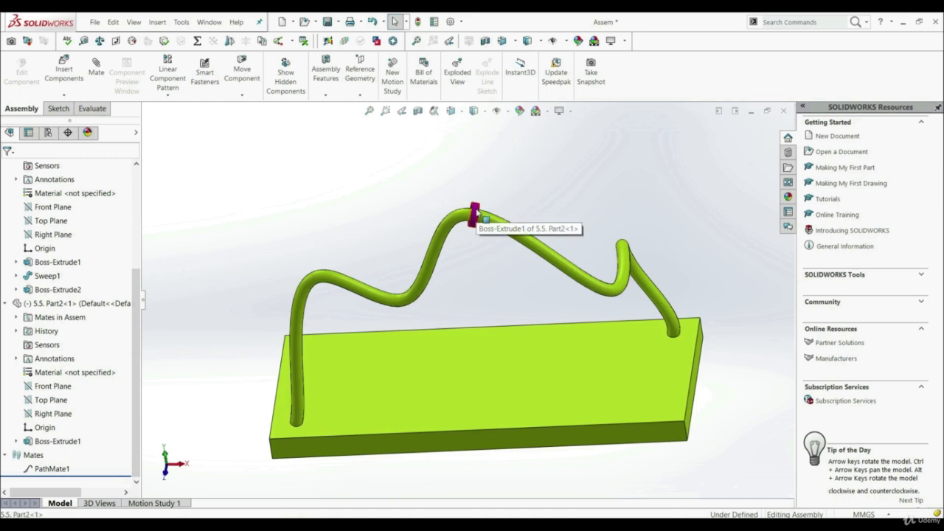
# Move the ring along the curved rod to the first dip to test the Follow Path control.
pyautogui.moveTo(475, 214); pyautogui.dragTo(301, 313)
pyautogui.moveTo(301, 344); pyautogui.dragTo(385, 299)
pyautogui.press('Escape')
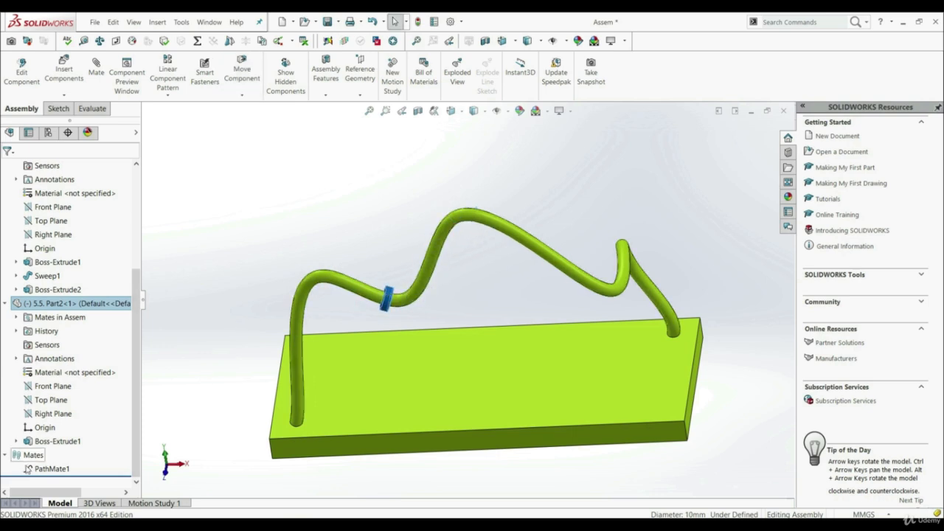
# Edit the path mate again and set its pitch/yaw control to Free.
pyautogui.rightClick(43, 469)
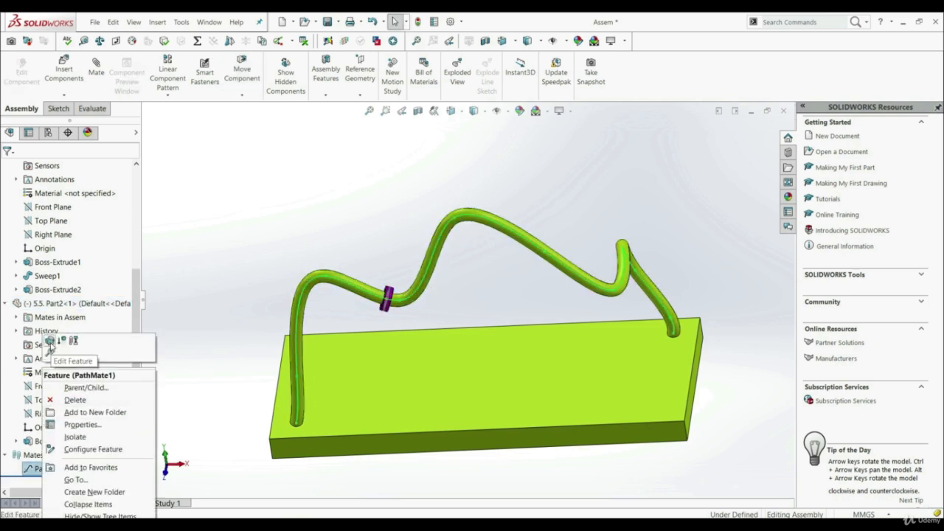
pyautogui.click(51, 343)
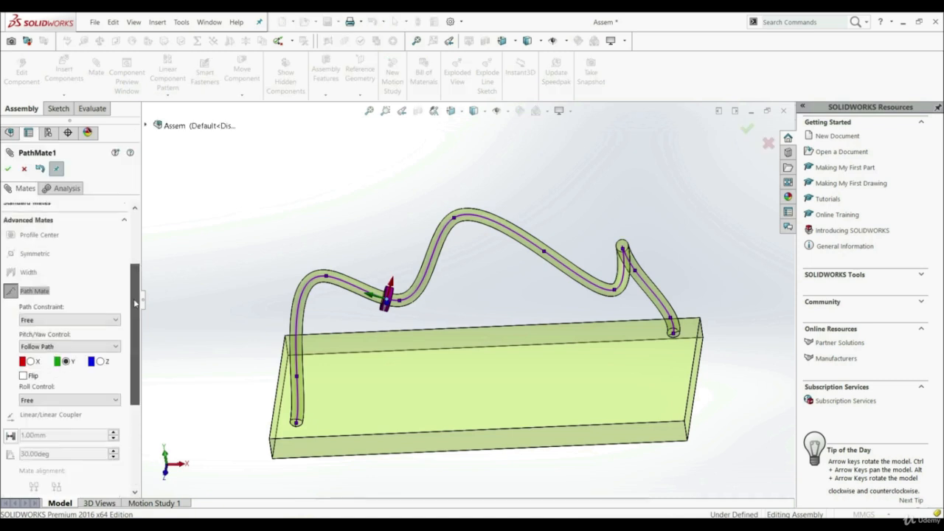
pyautogui.click(46, 344)
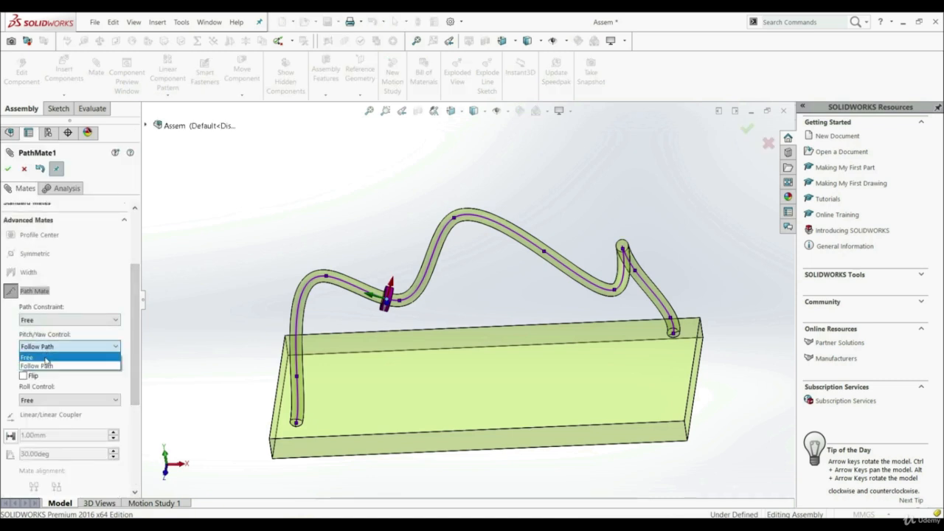
pyautogui.click(33, 366)
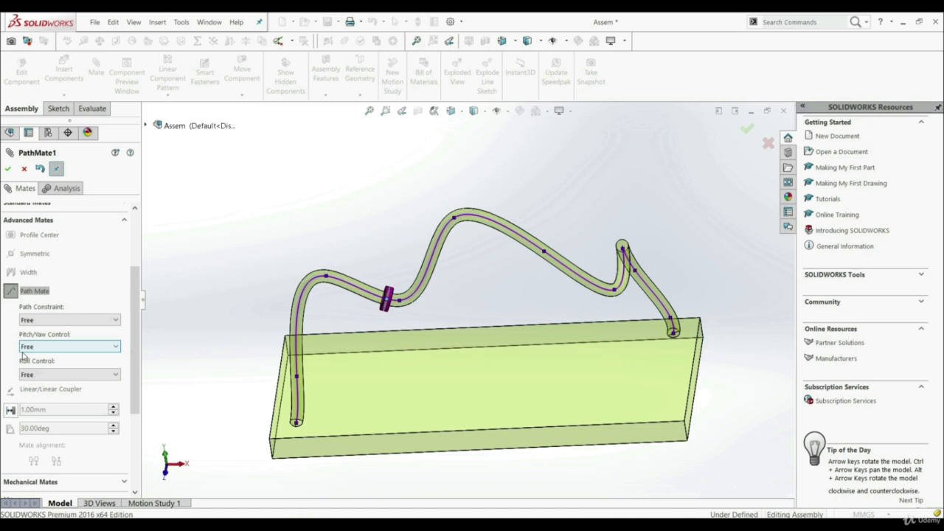
# Set roll control to Up Vector using the base plate's short vertical corner edge and the Z axis, then accept the mate.
pyautogui.click(36, 375)
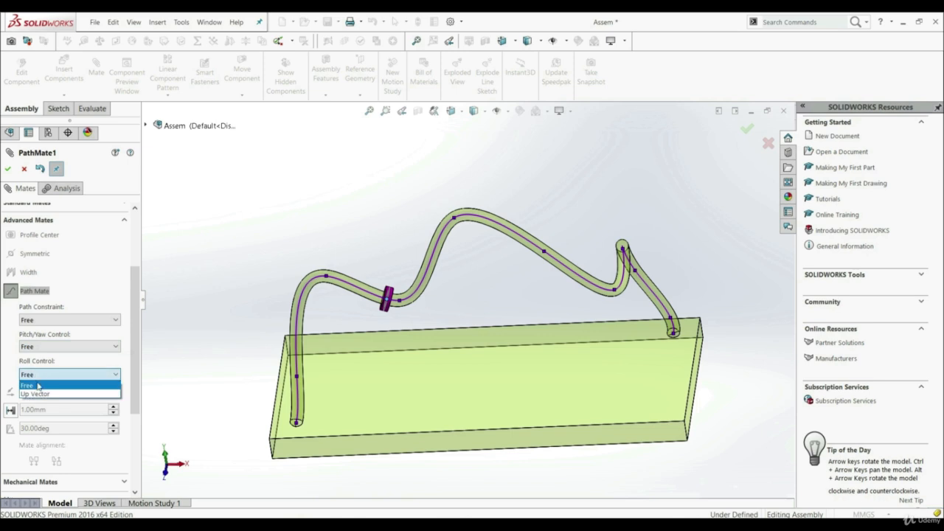
pyautogui.click(41, 395)
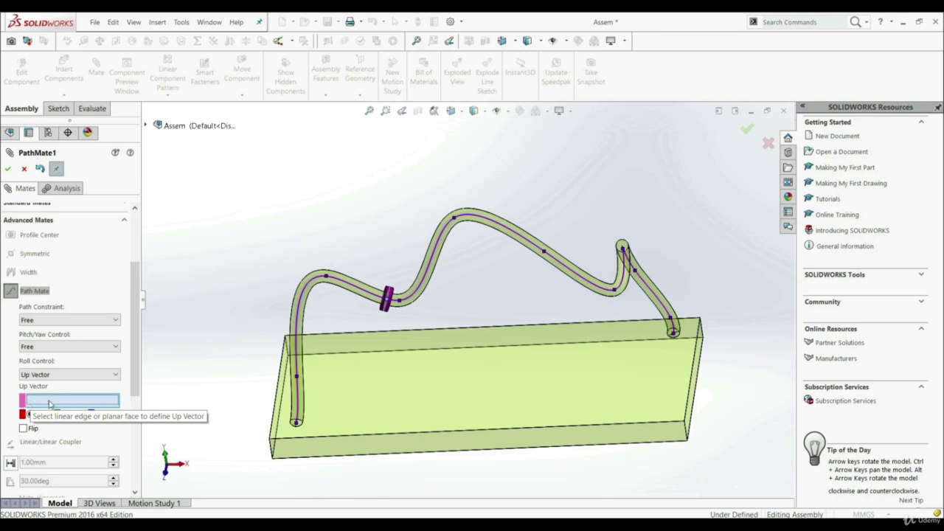
pyautogui.click(685, 427)
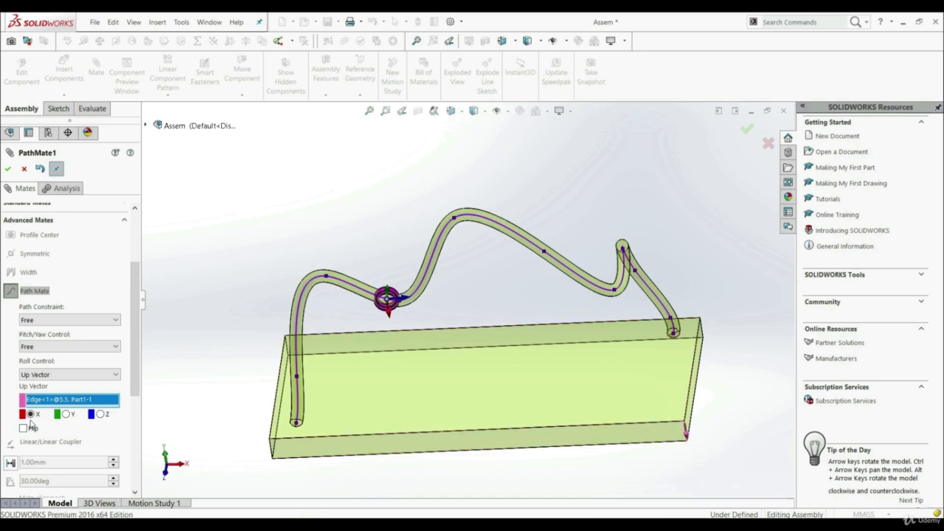
pyautogui.click(66, 415)
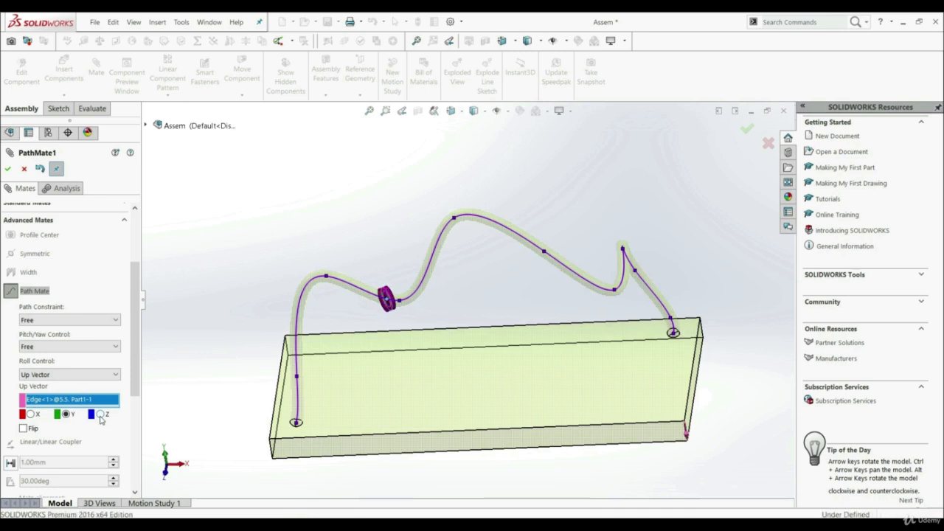
pyautogui.click(100, 414)
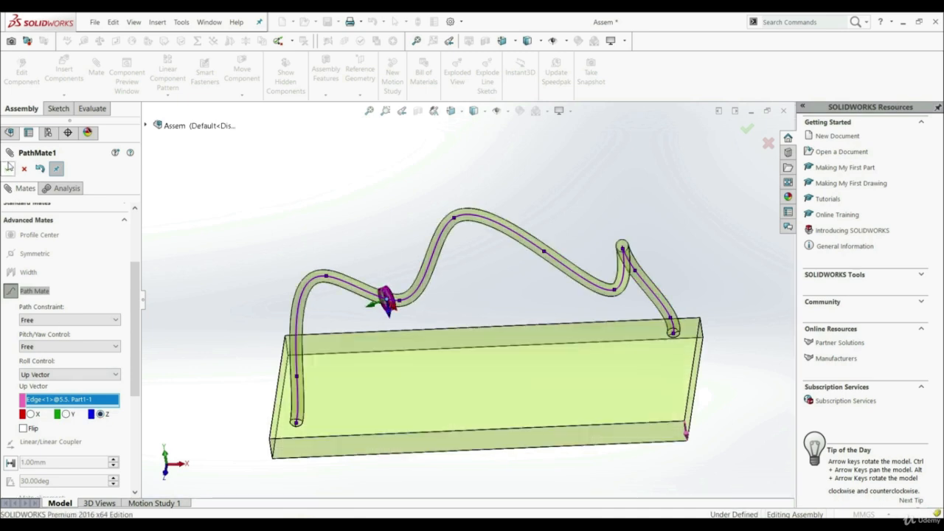
pyautogui.click(9, 168)
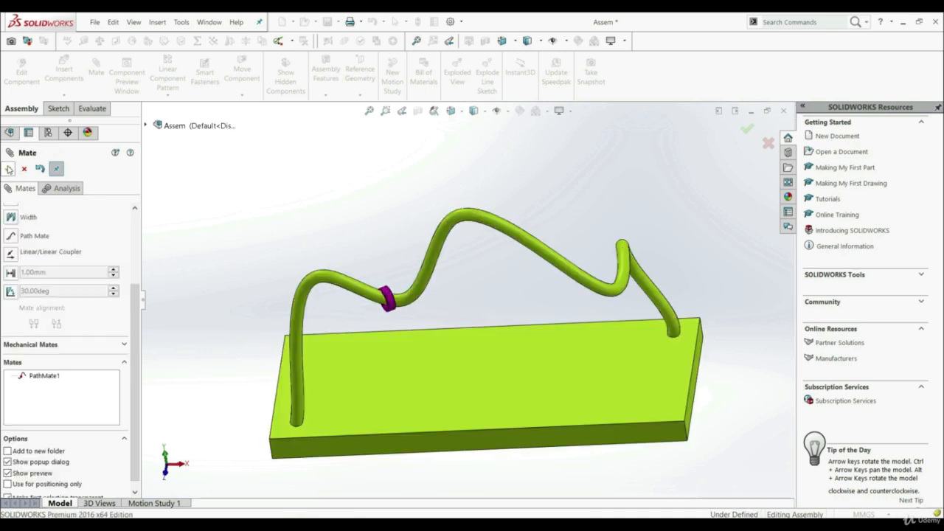
pyautogui.click(9, 168)
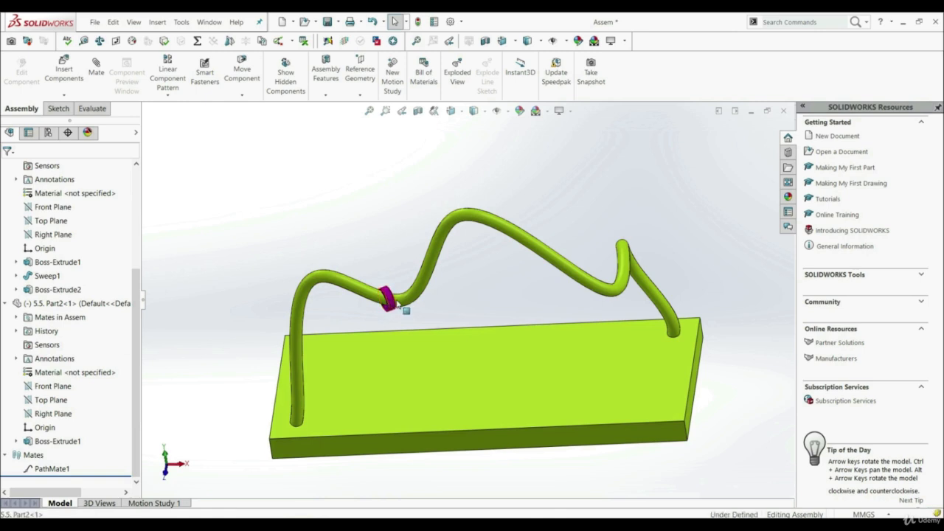
# Move the ring to the rod's highest bend to test the Up Vector roll control.
pyautogui.moveTo(388, 299); pyautogui.dragTo(467, 213)
pyautogui.click(376, 204)
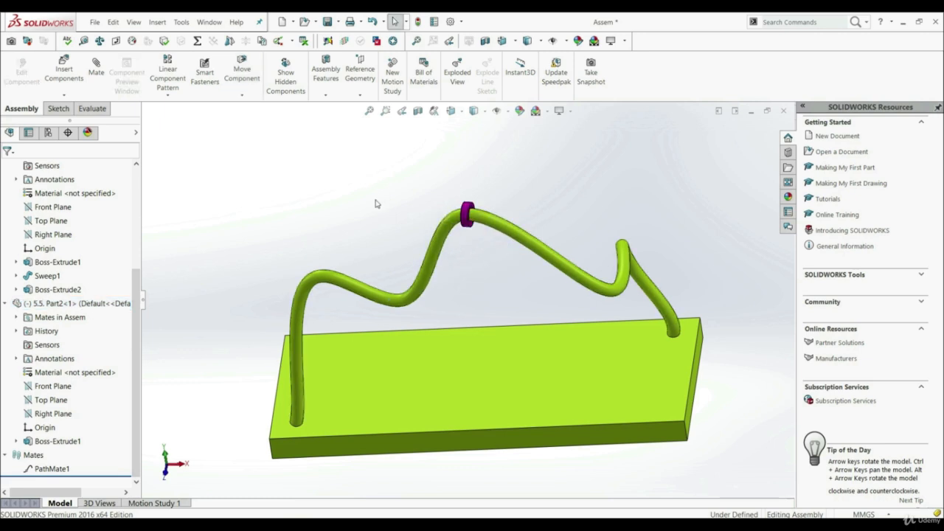